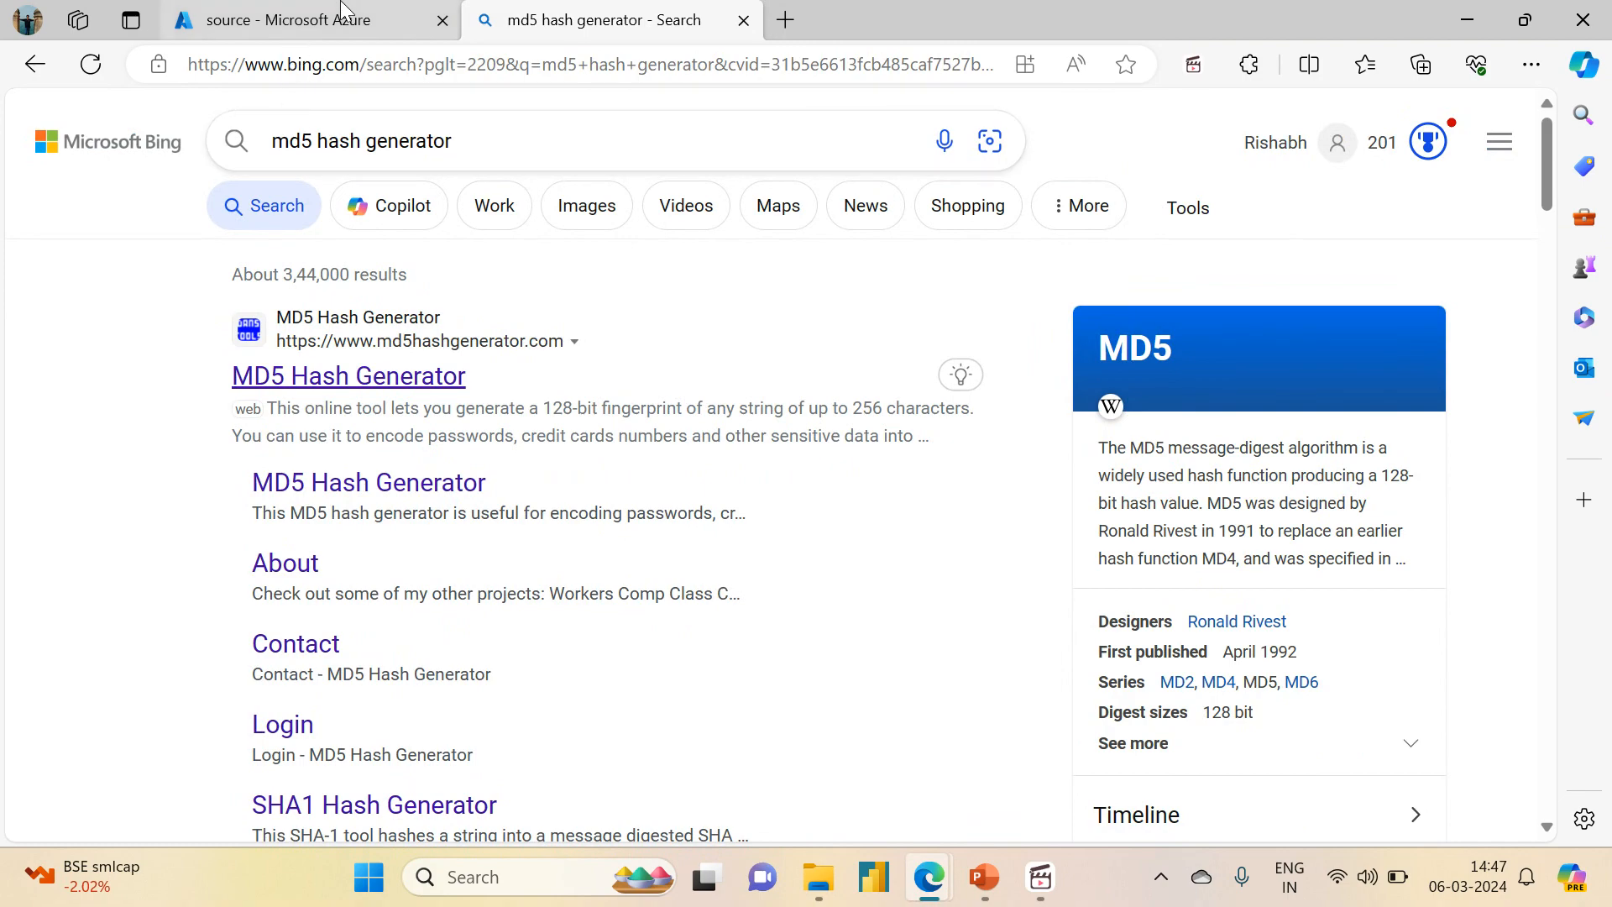
Return to the Azure portal and launch the demo data factory's Studio in its authoring workspace.
{"action": "left_click", "coordinate": [294, 21]}
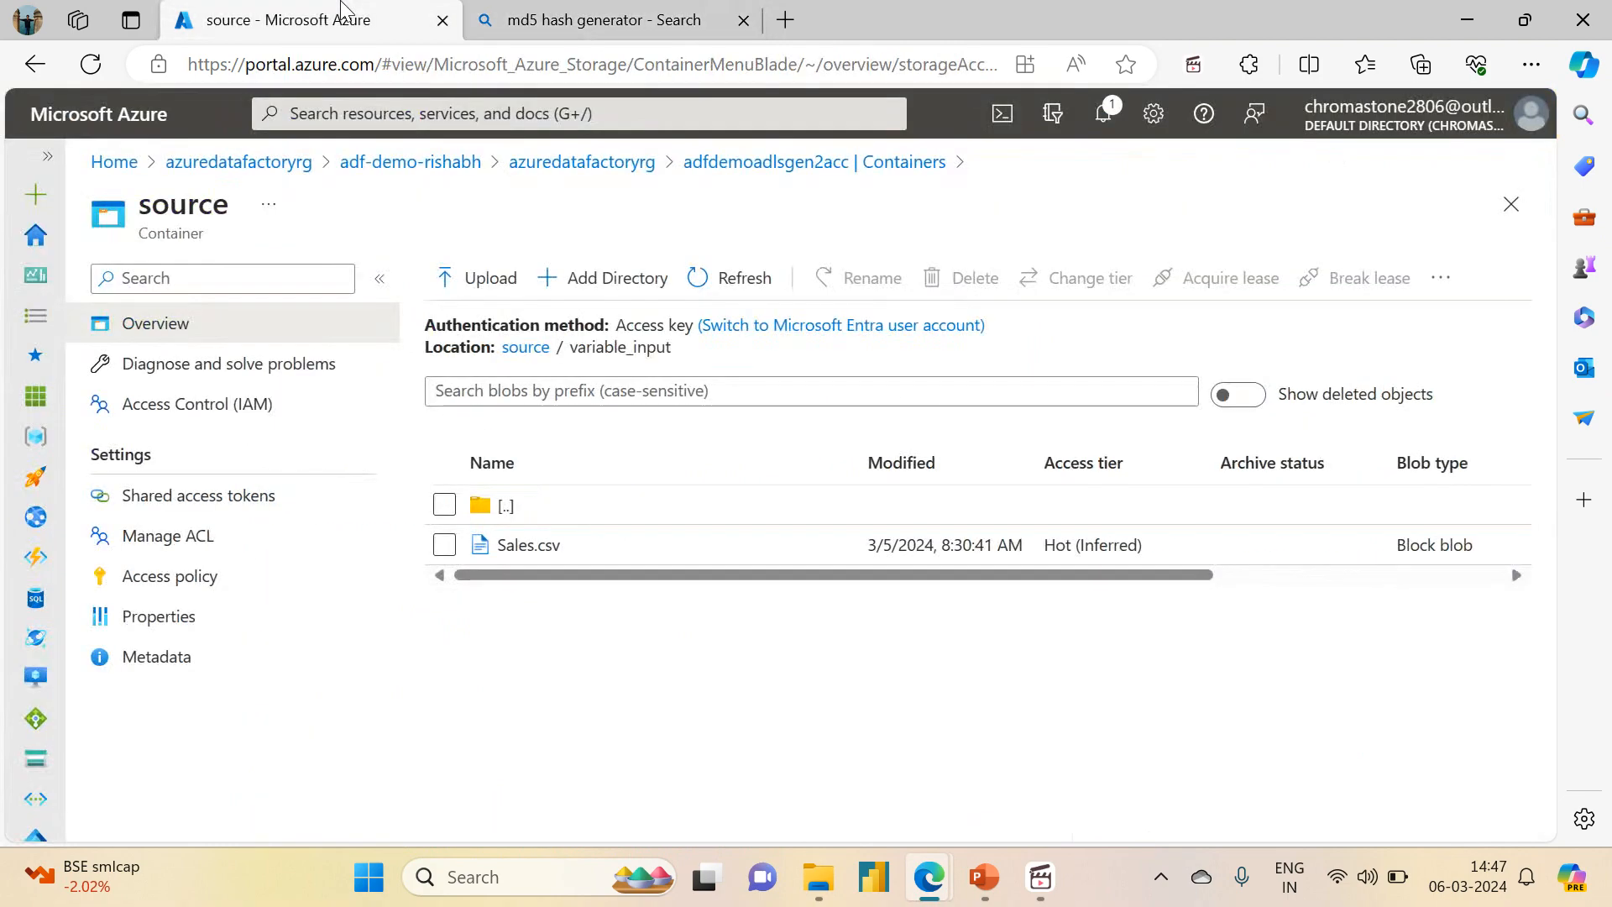
{"action": "left_click", "coordinate": [597, 165]}
{"action": "left_click", "coordinate": [531, 598]}
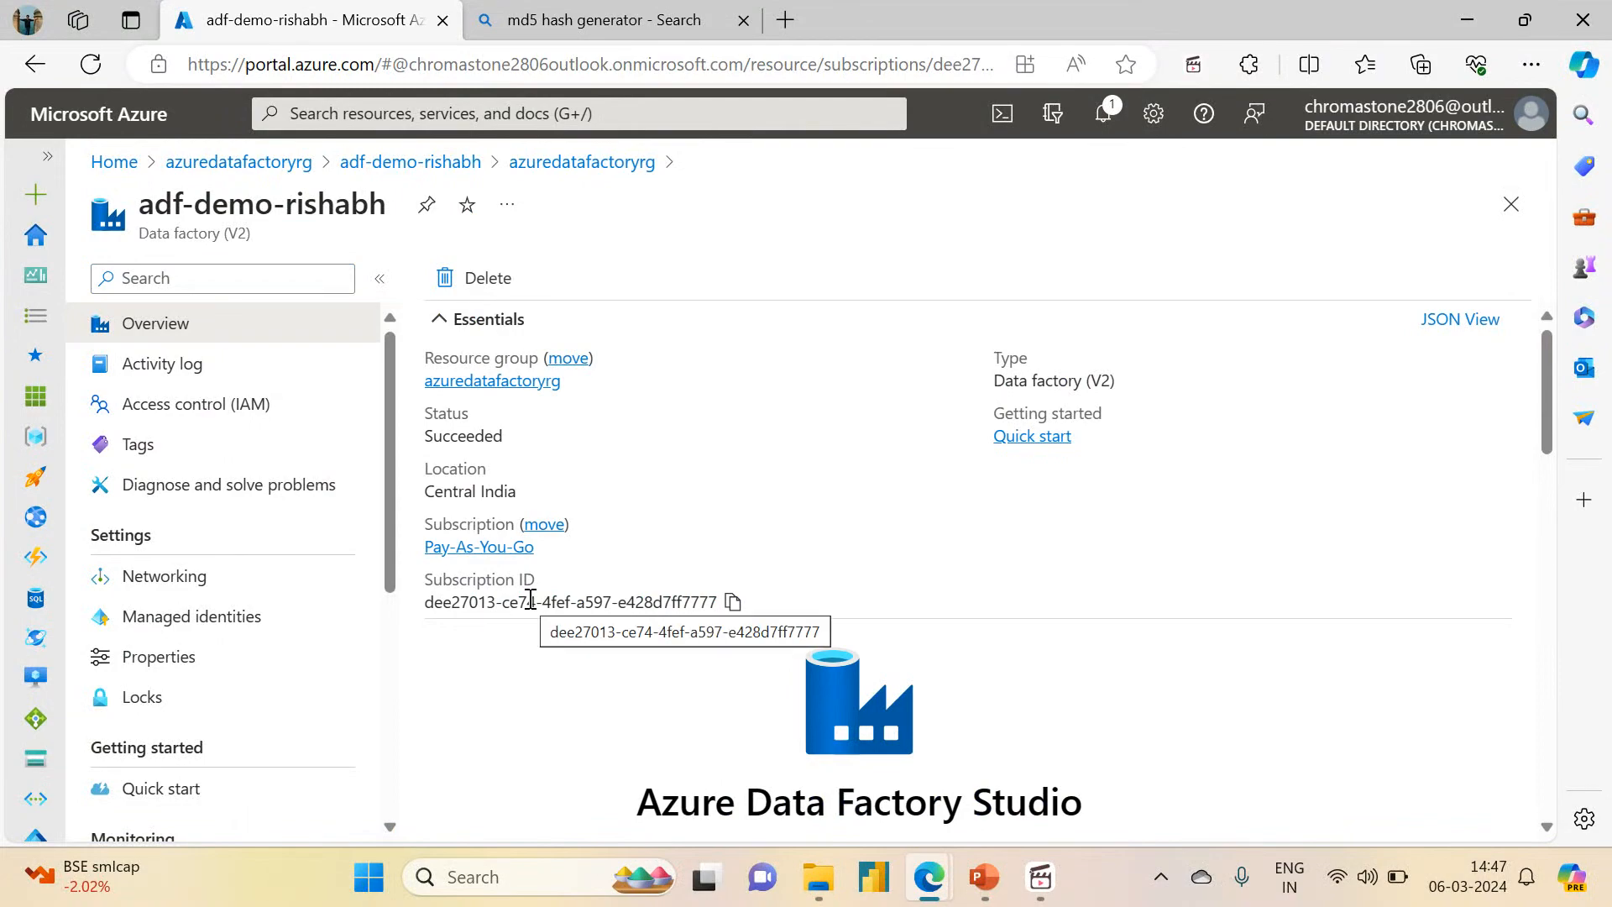
{"action": "left_click", "coordinate": [840, 707]}
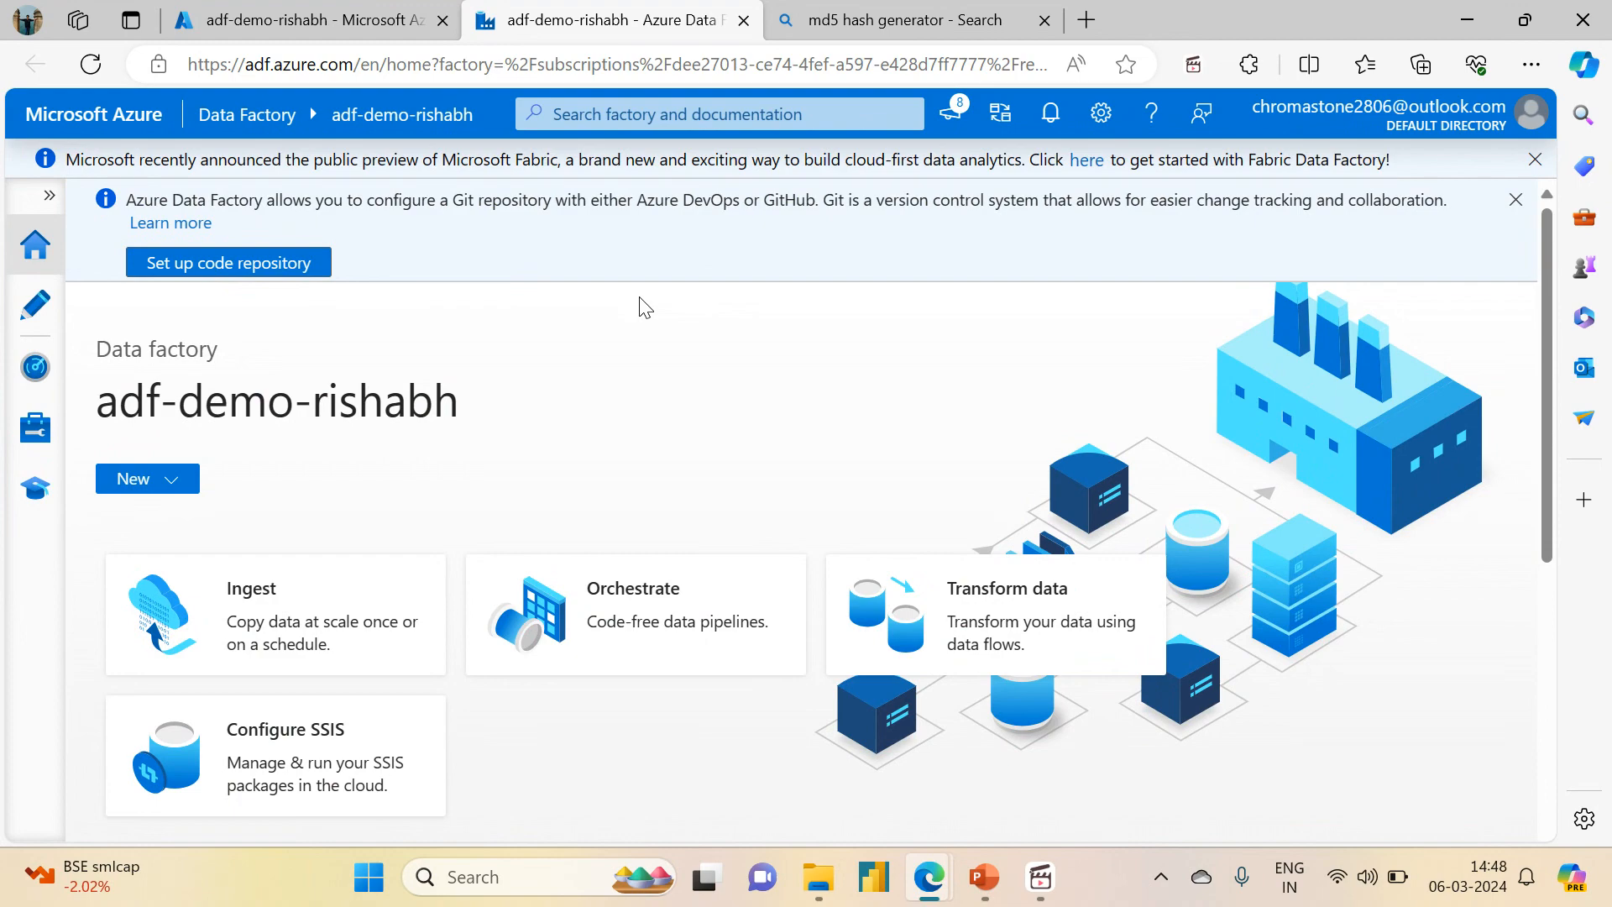
{"action": "left_click", "coordinate": [35, 304]}
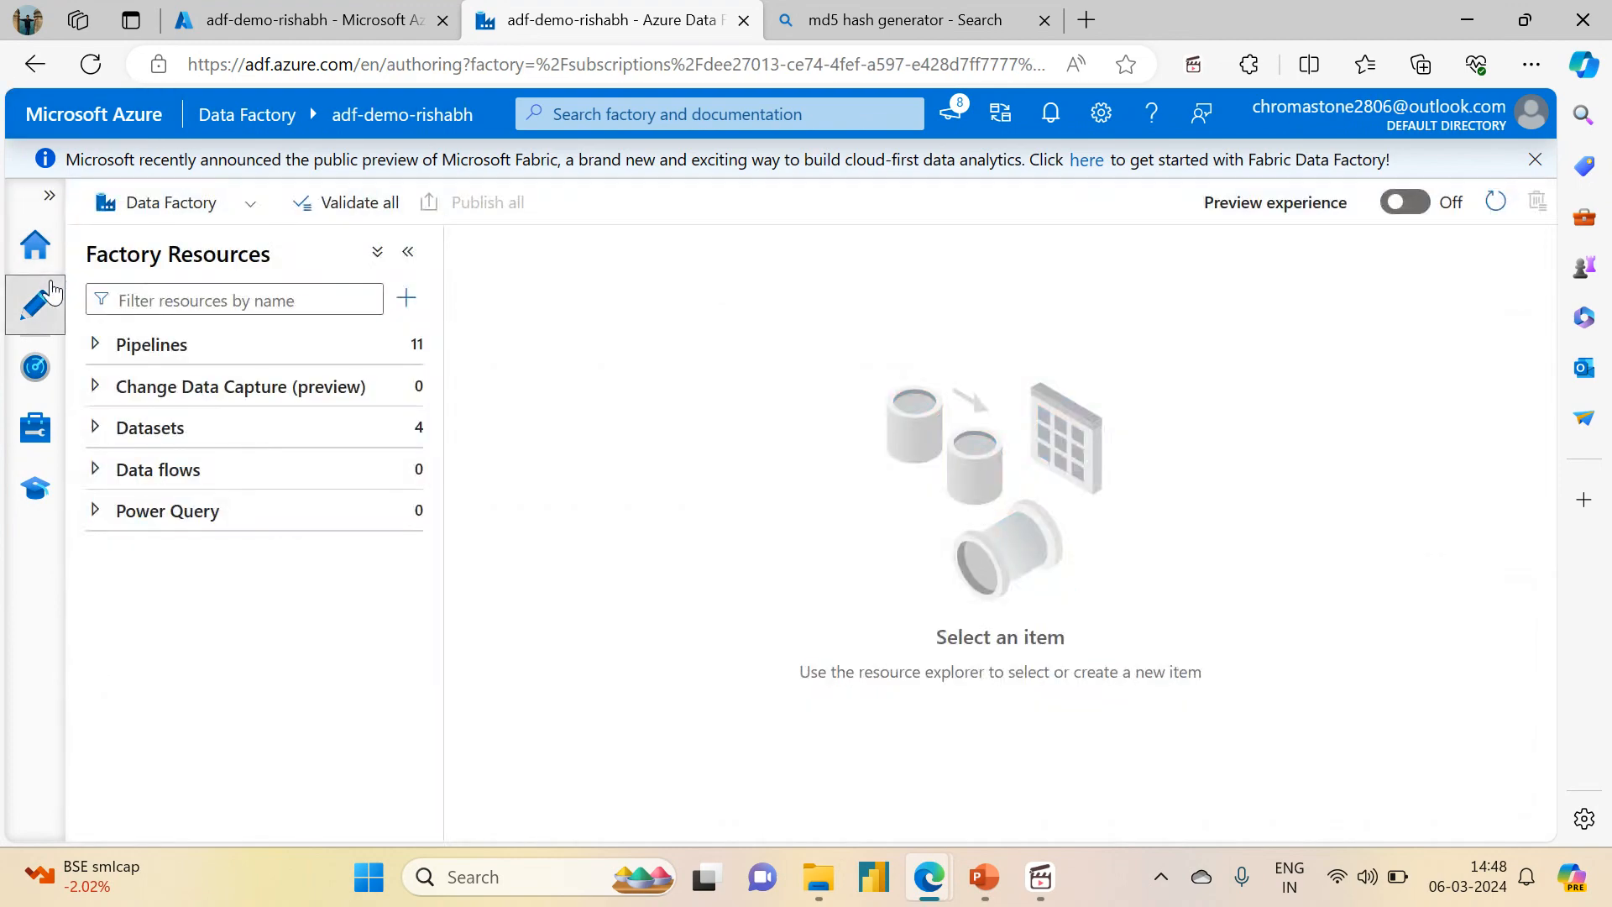
Clone the pl_get_metadata_structure pipeline and collapse the list of factory resources.
{"action": "left_click", "coordinate": [95, 345]}
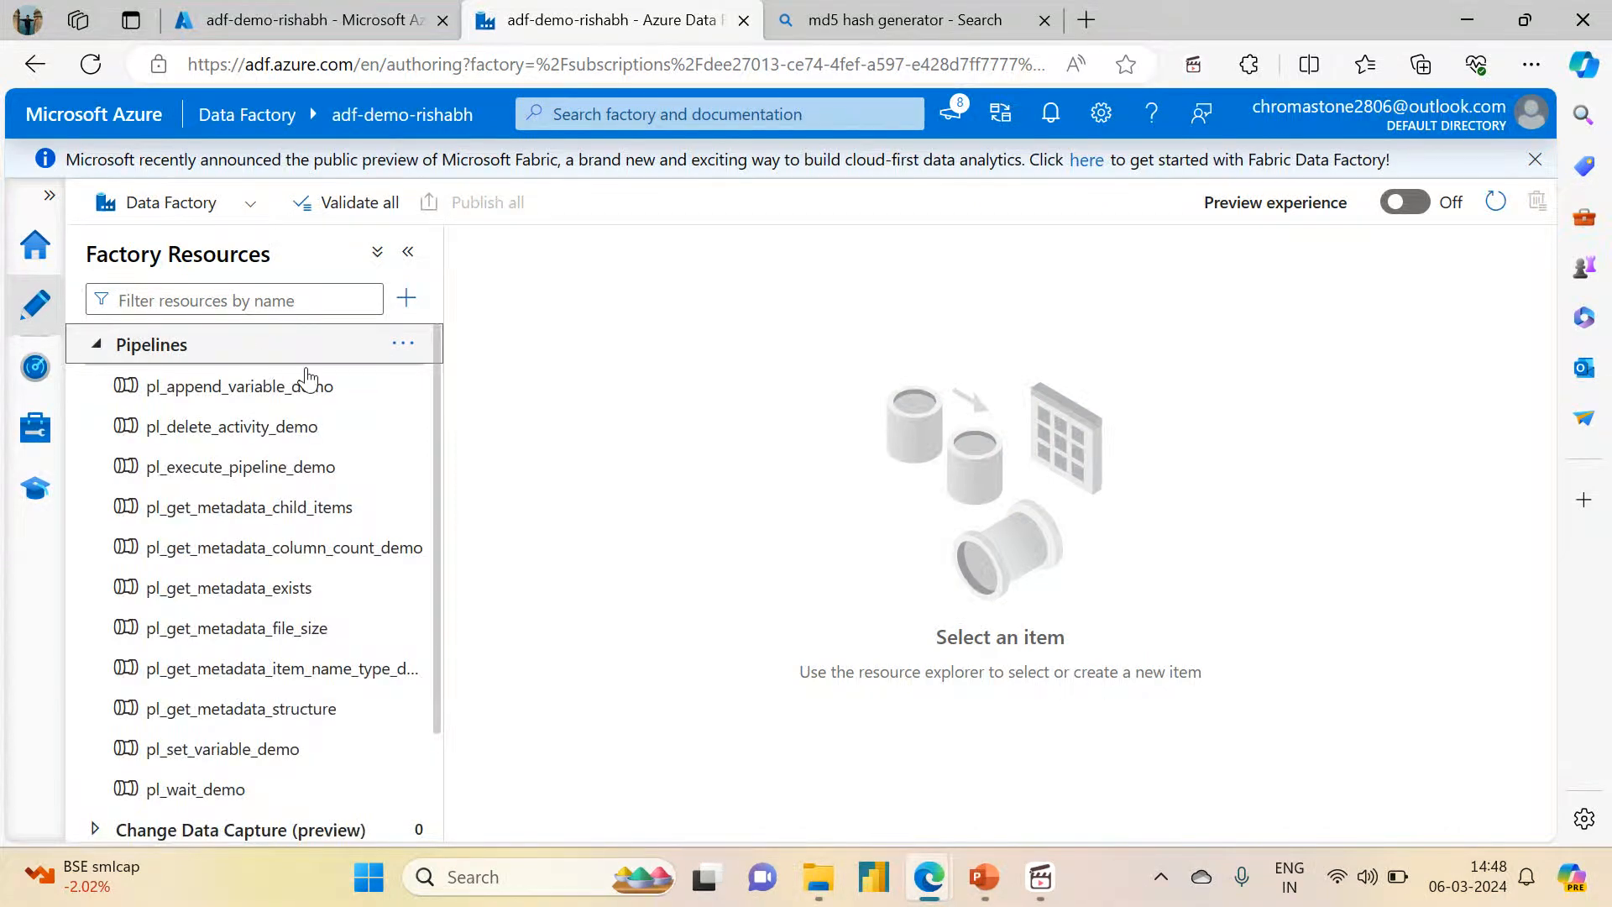
{"action": "left_click_drag", "start_coordinate": [430, 597], "coordinate": [427, 707]}
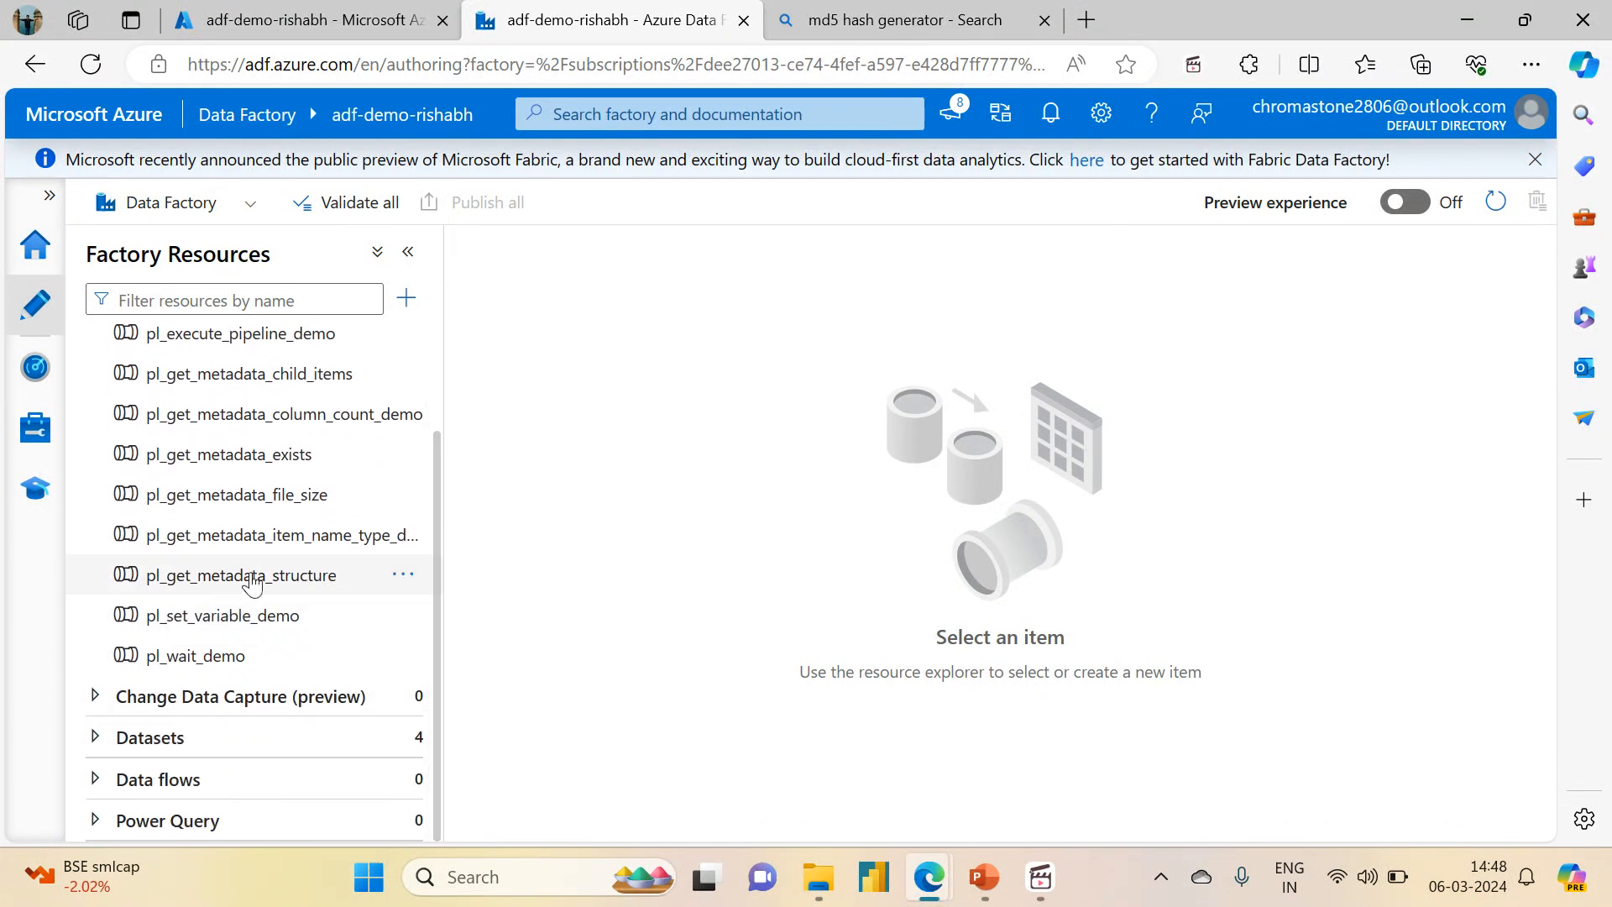
{"action": "left_click", "coordinate": [396, 578]}
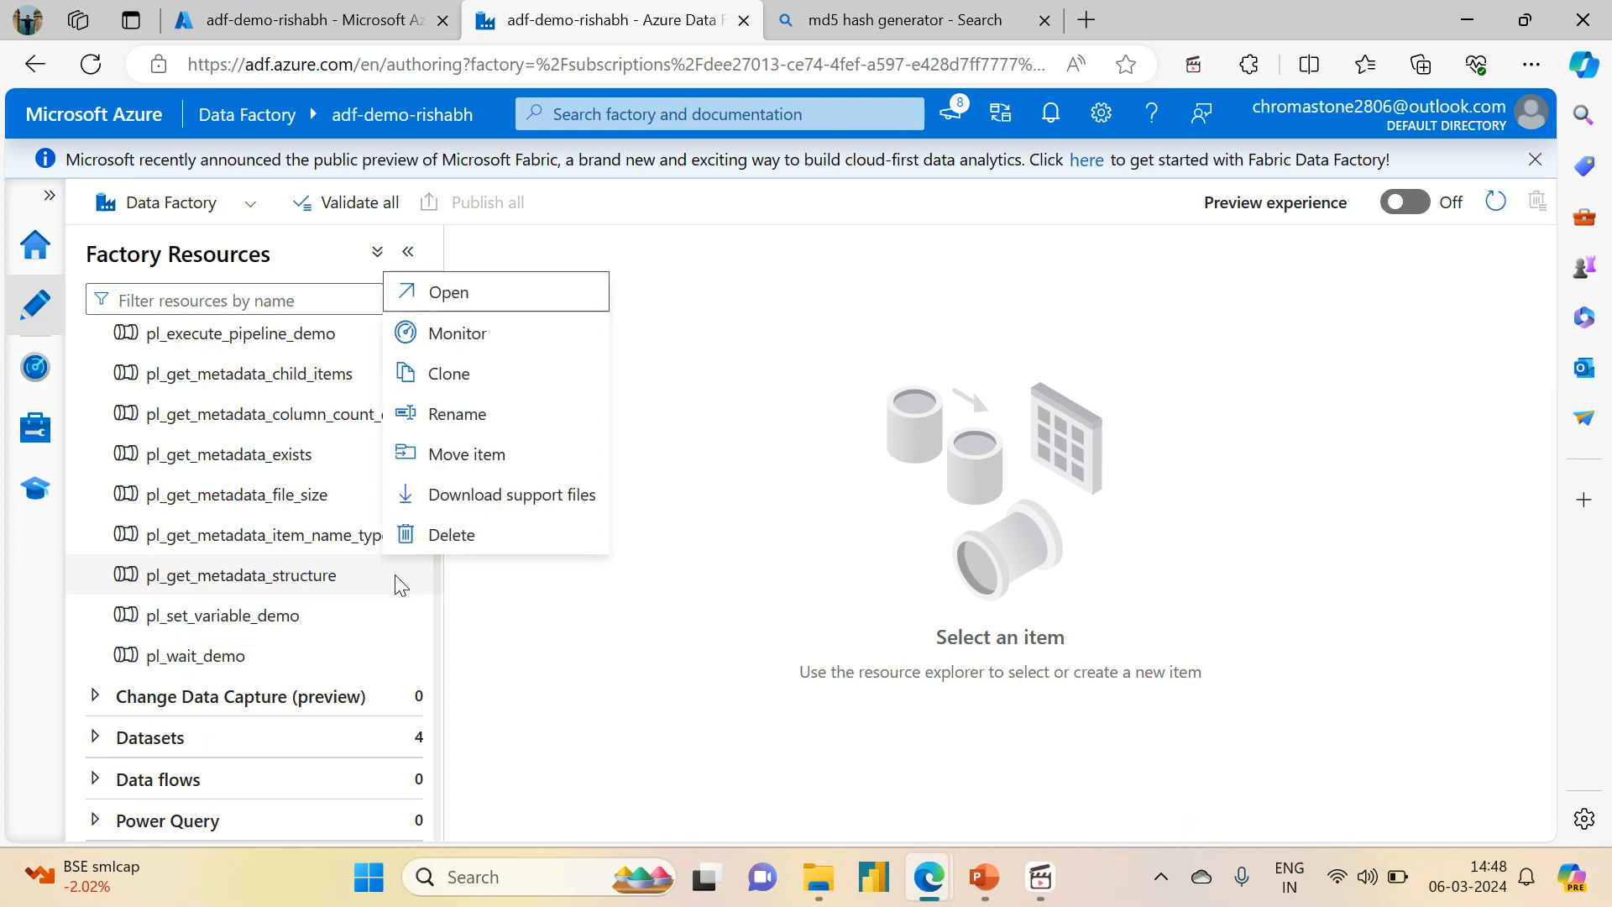
{"action": "left_click", "coordinate": [464, 384]}
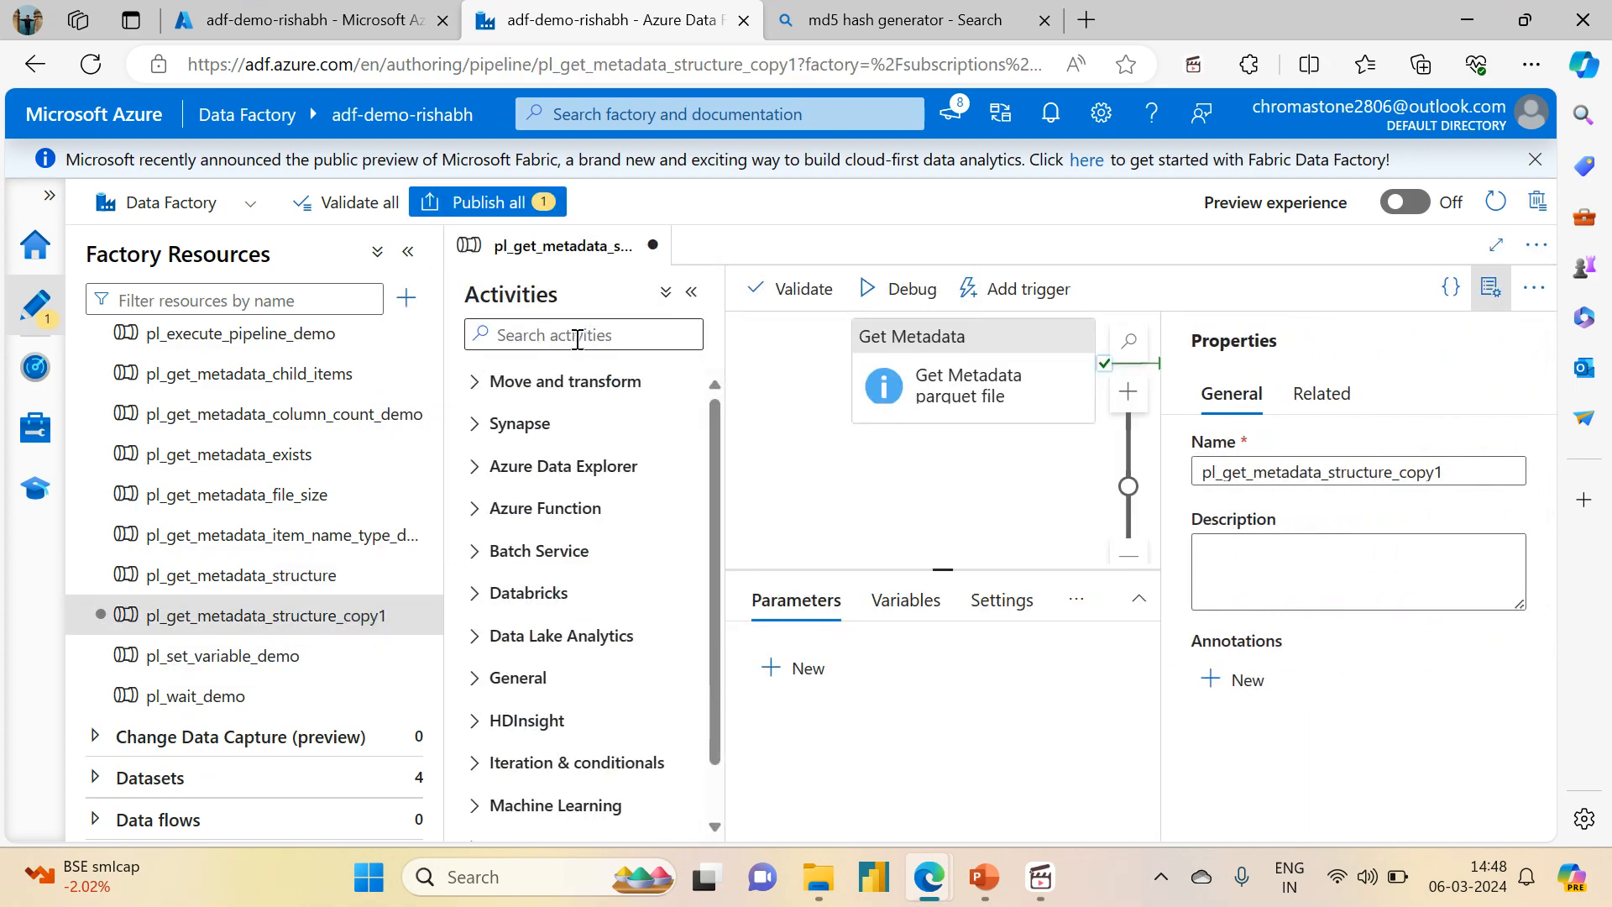
{"action": "left_click", "coordinate": [407, 252]}
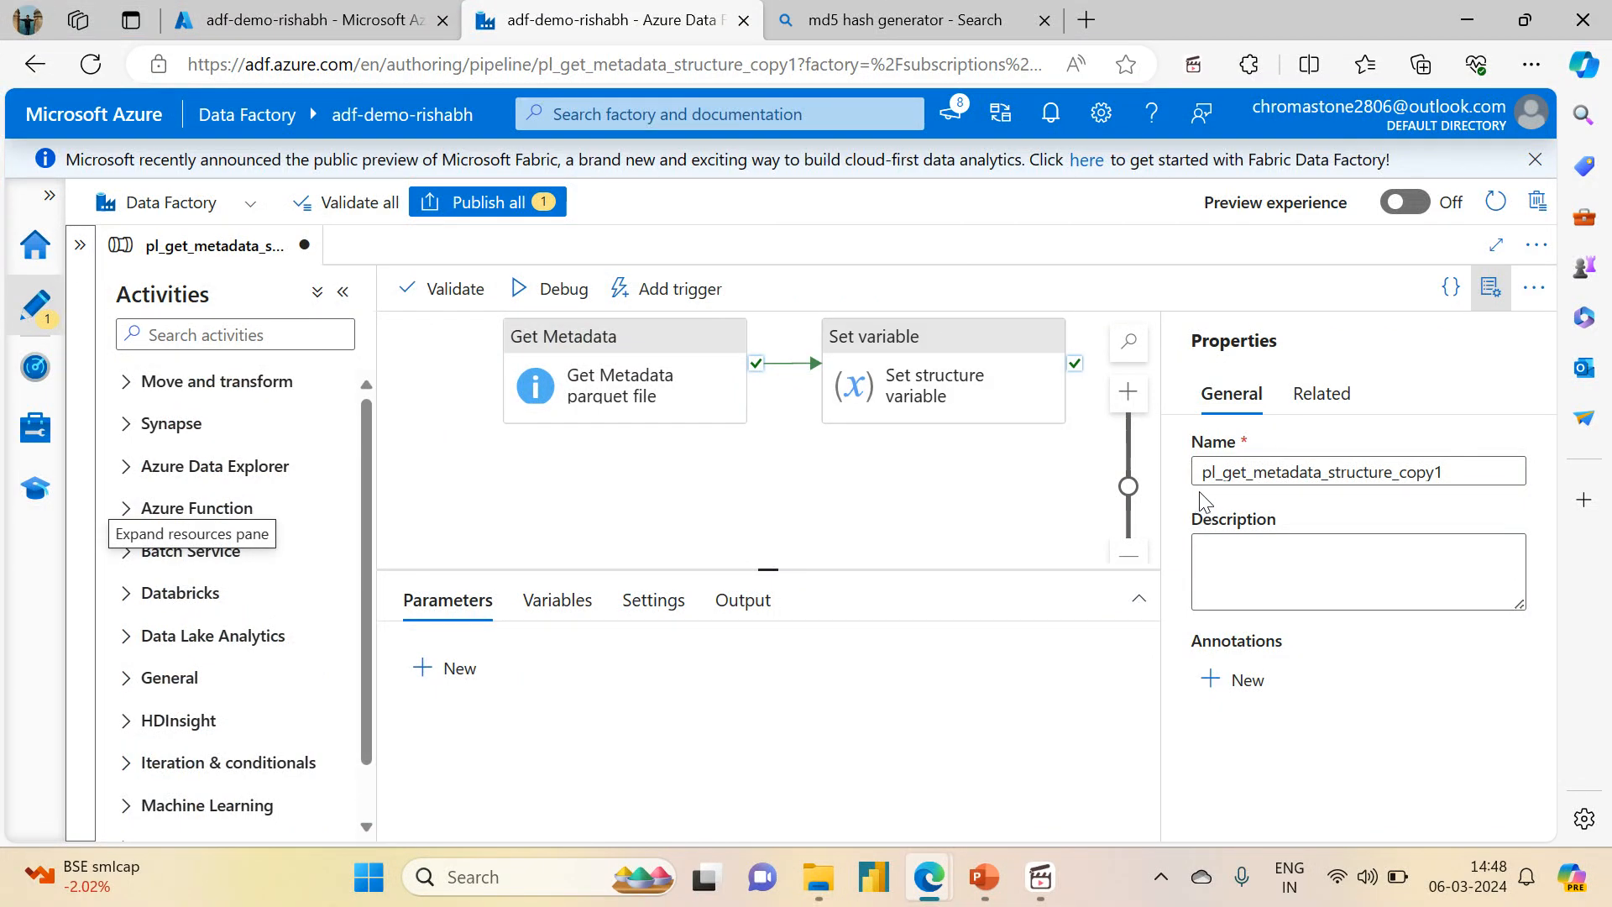
Rename the cloned pipeline as pl_get_metadata_contentMD5 and close its properties.
{"action": "left_click", "coordinate": [1397, 471]}
{"action": "key", "text": "BackSpace"}
{"action": "key", "text": "BackSpace"}
{"action": "key", "text": "BackSpace"}
{"action": "key", "text": "BackSpace"}
{"action": "key", "text": "BackSpace"}
{"action": "key", "text": "BackSpace"}
{"action": "key", "text": "BackSpace"}
{"action": "key", "text": "BackSpace"}
{"action": "key", "text": "BackSpace"}
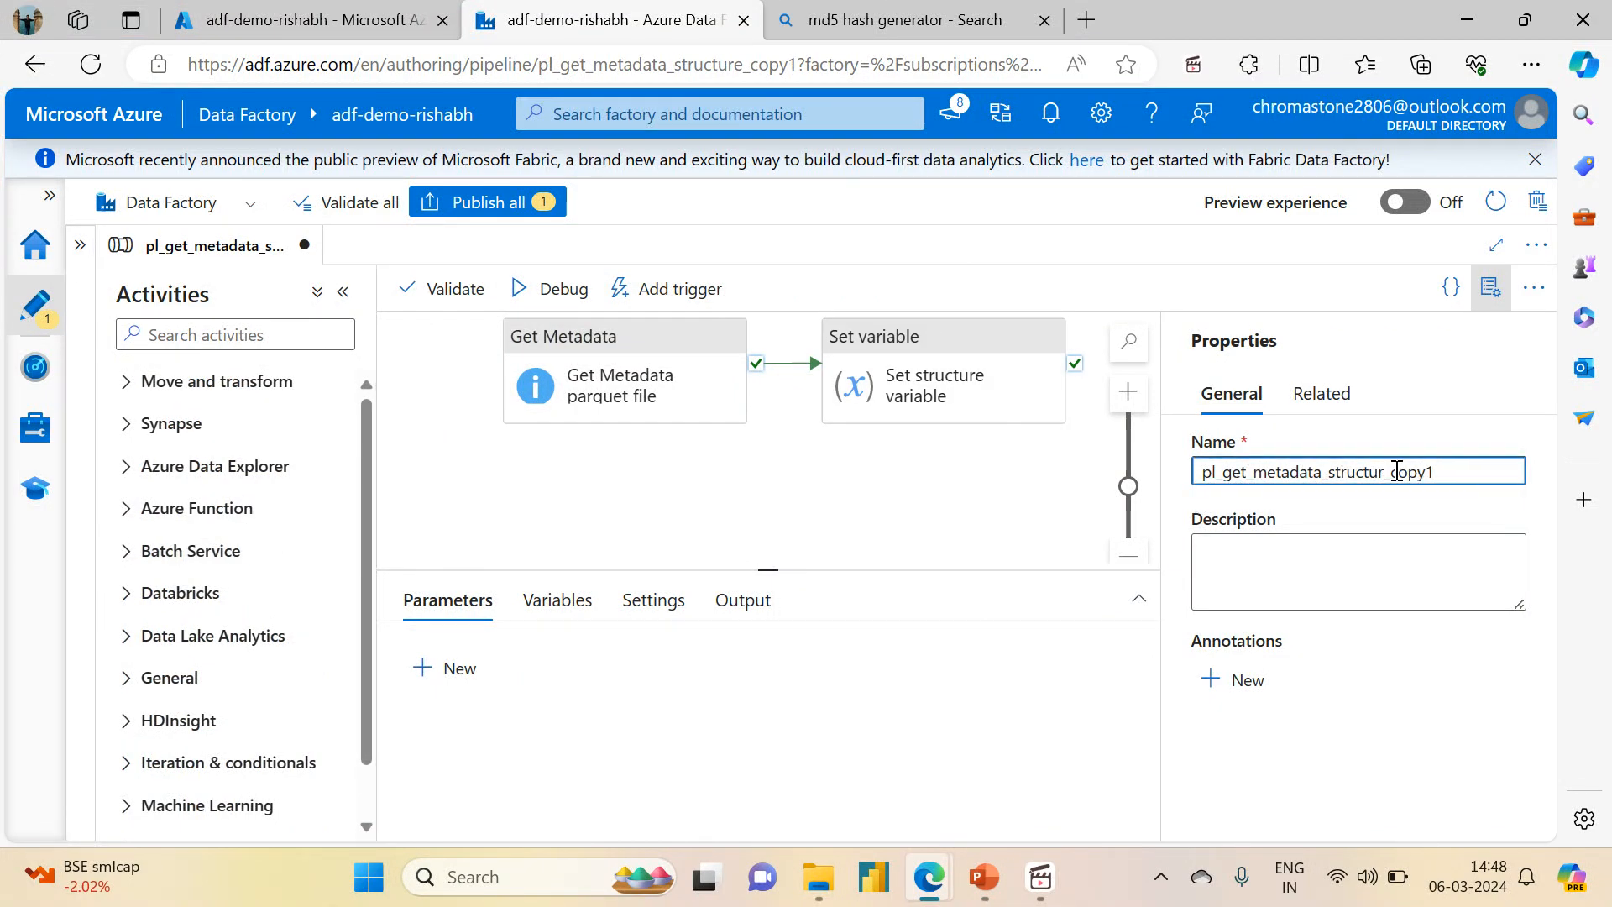
{"action": "type", "text": "contentMD5"}
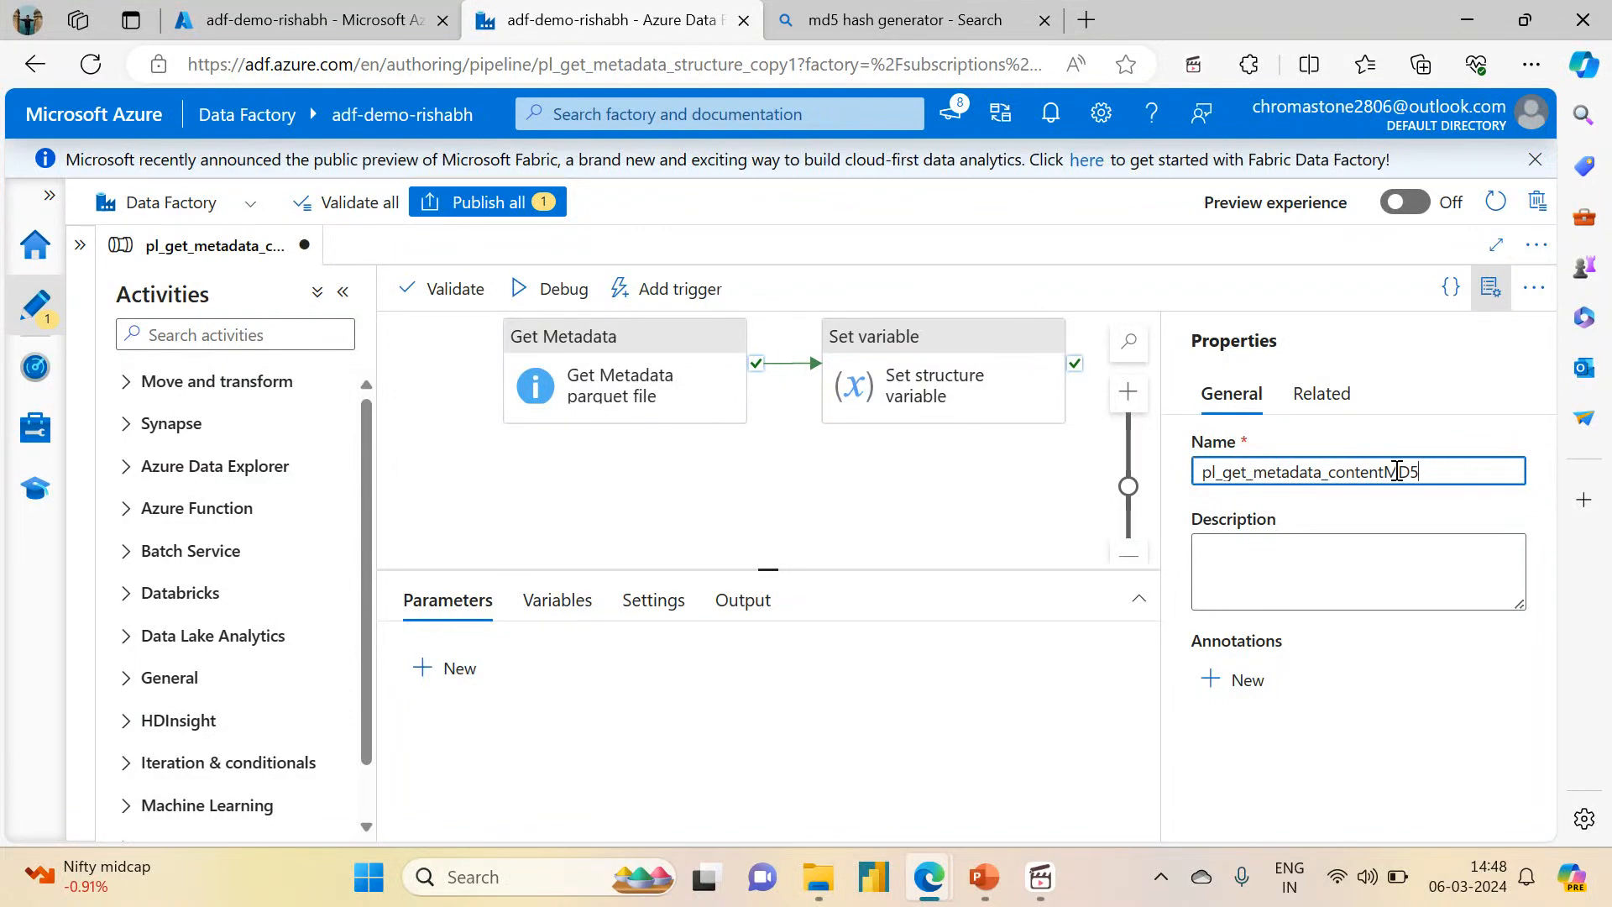
{"action": "left_click", "coordinate": [1453, 288]}
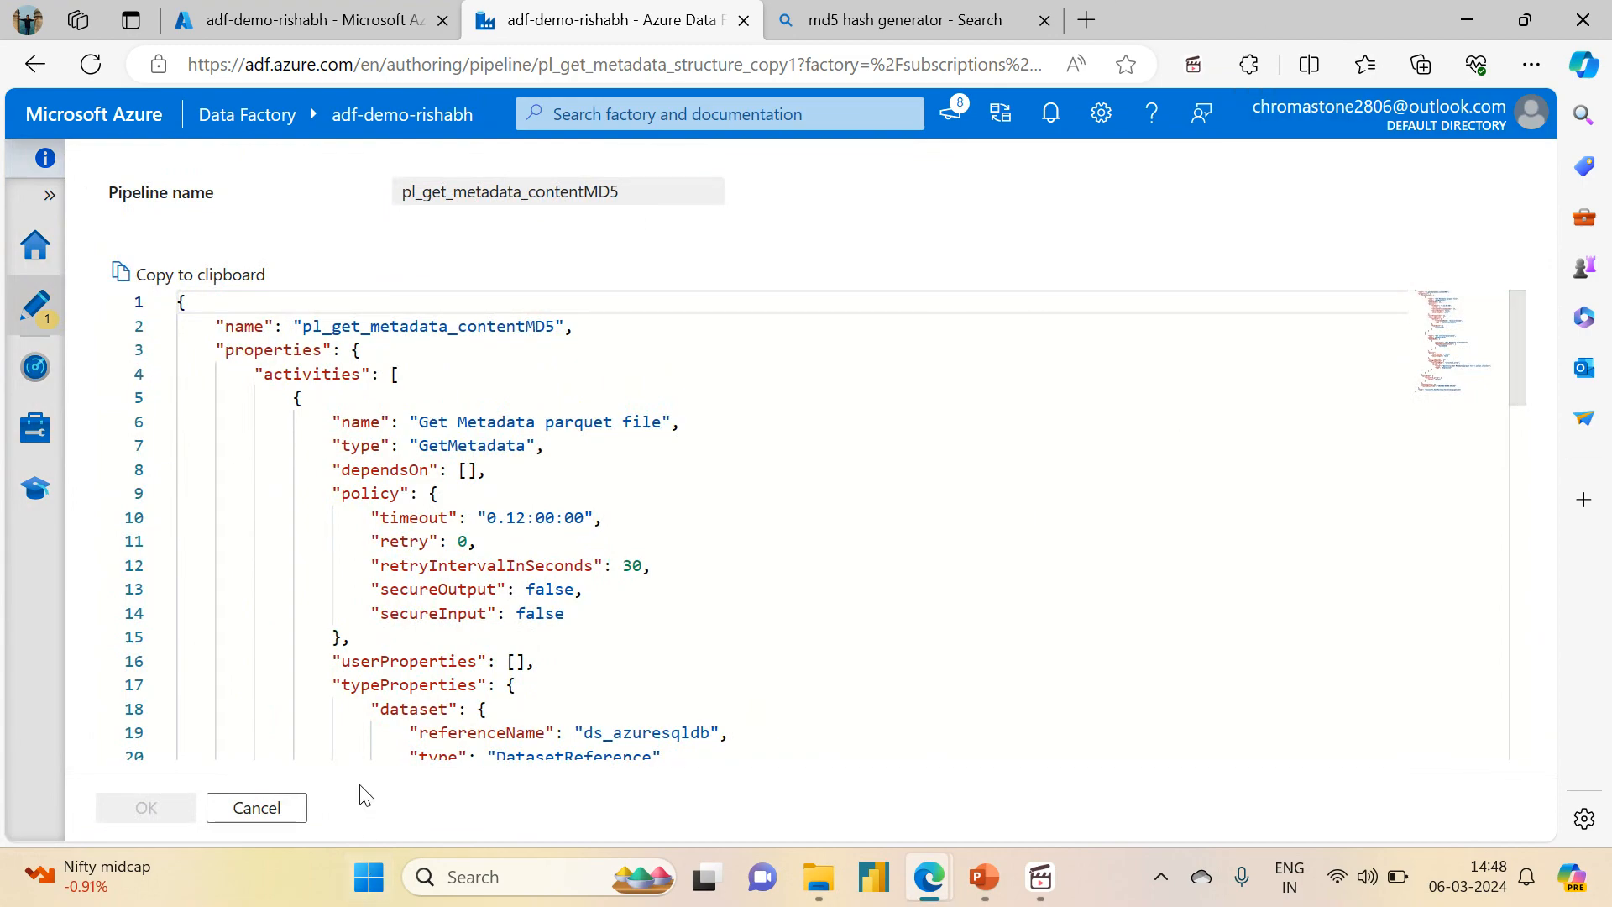
{"action": "left_click", "coordinate": [233, 802]}
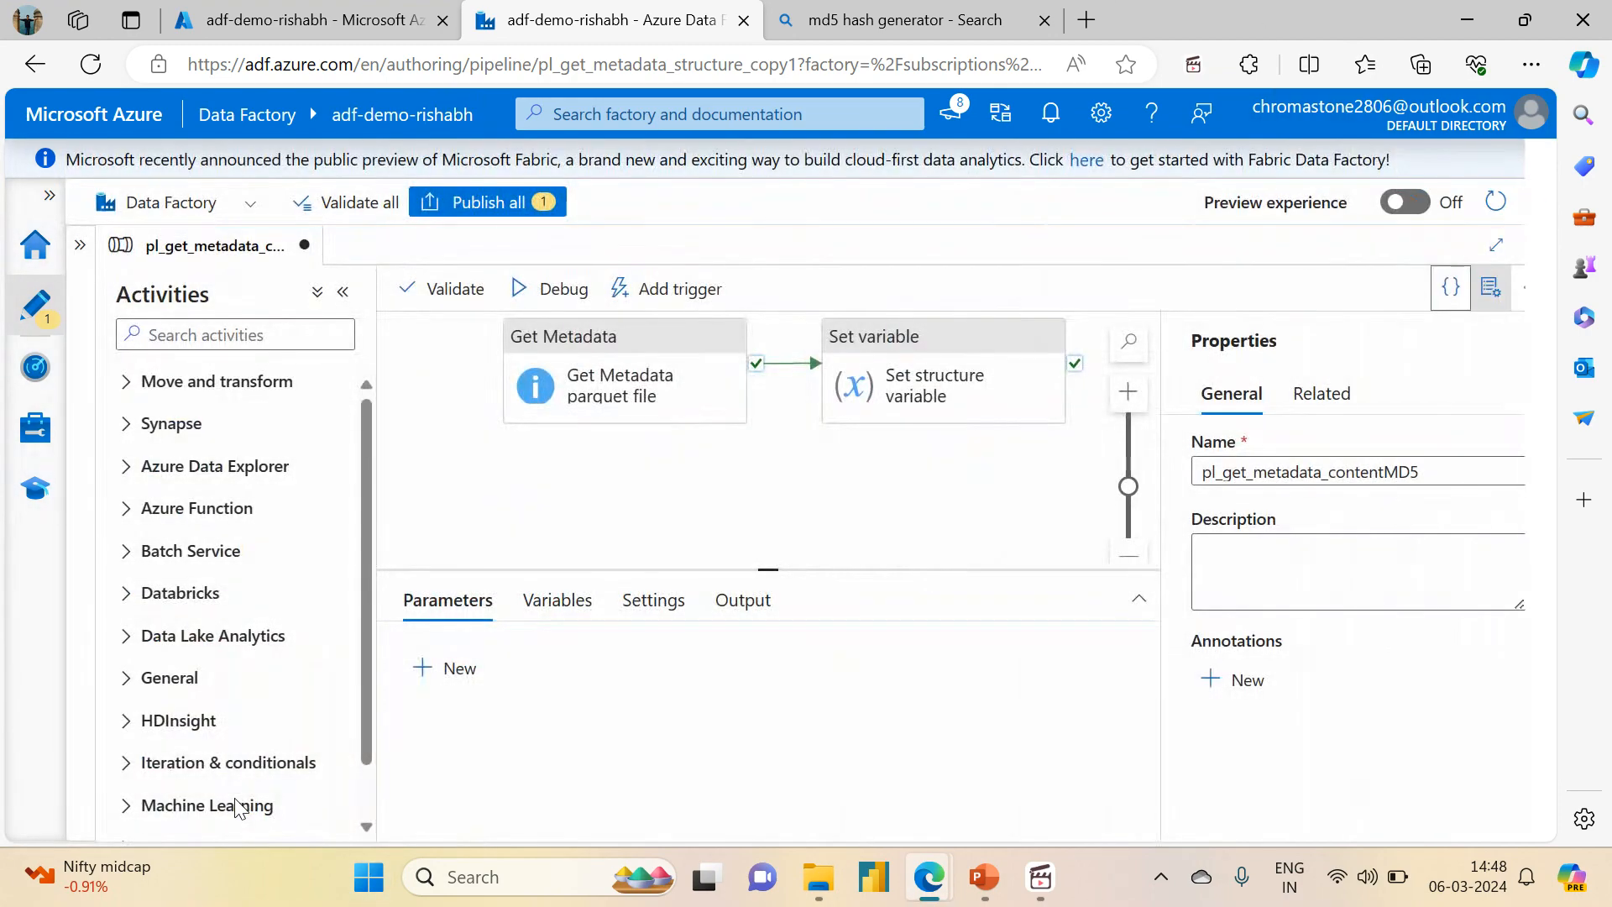
{"action": "left_click", "coordinate": [1489, 291]}
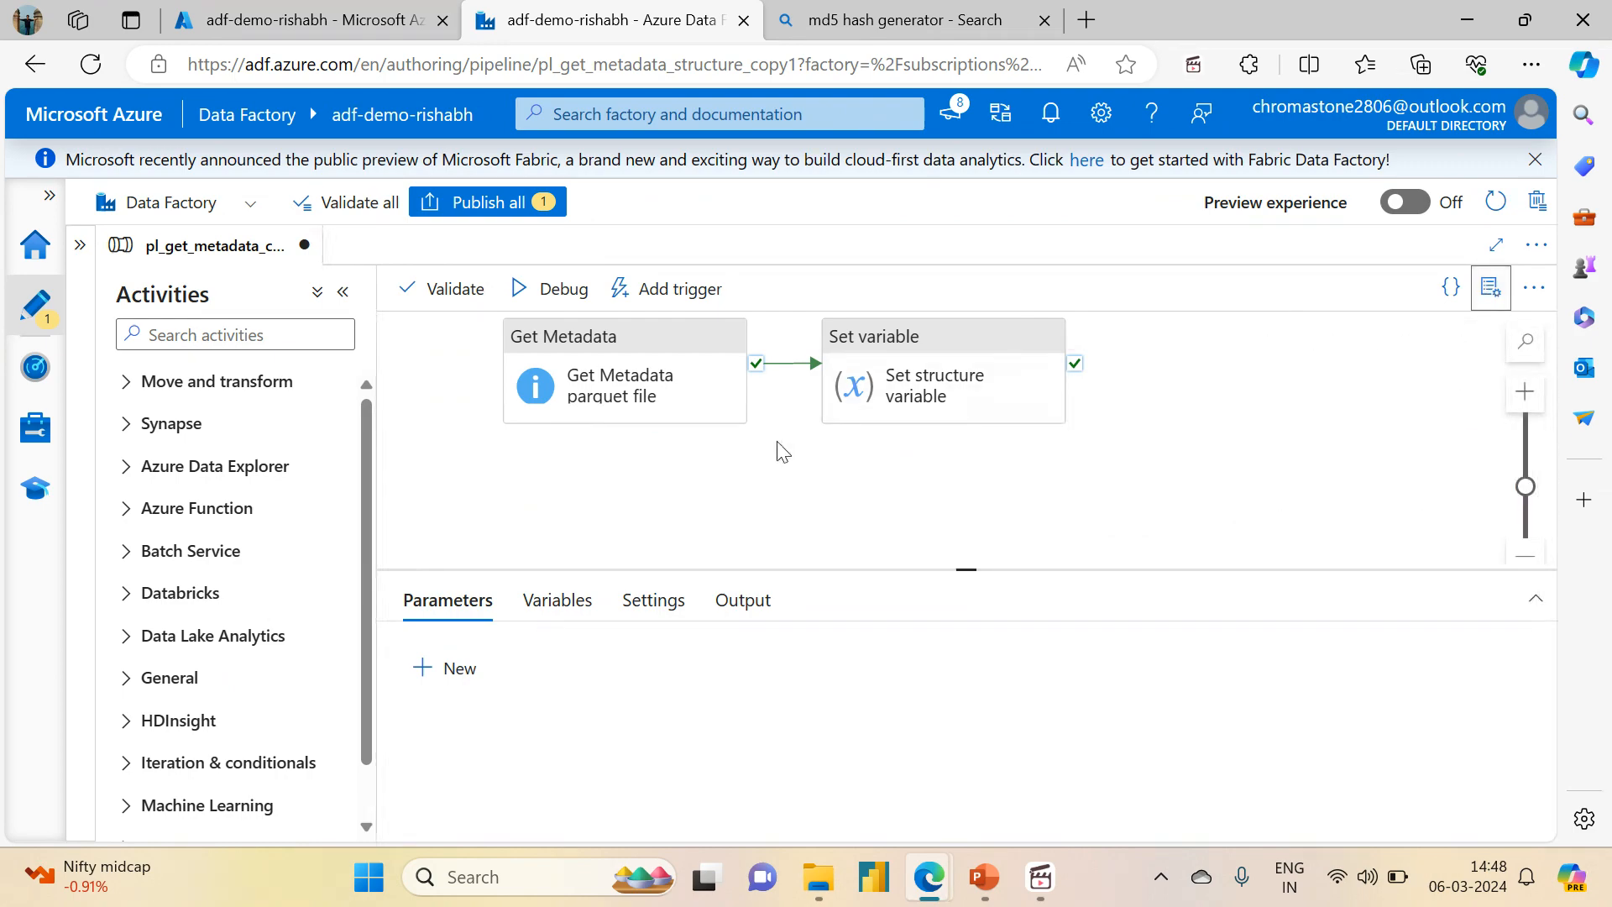
Rename the Get Metadata activity as "Get MD5 of delimited file".
{"action": "left_click", "coordinate": [603, 375]}
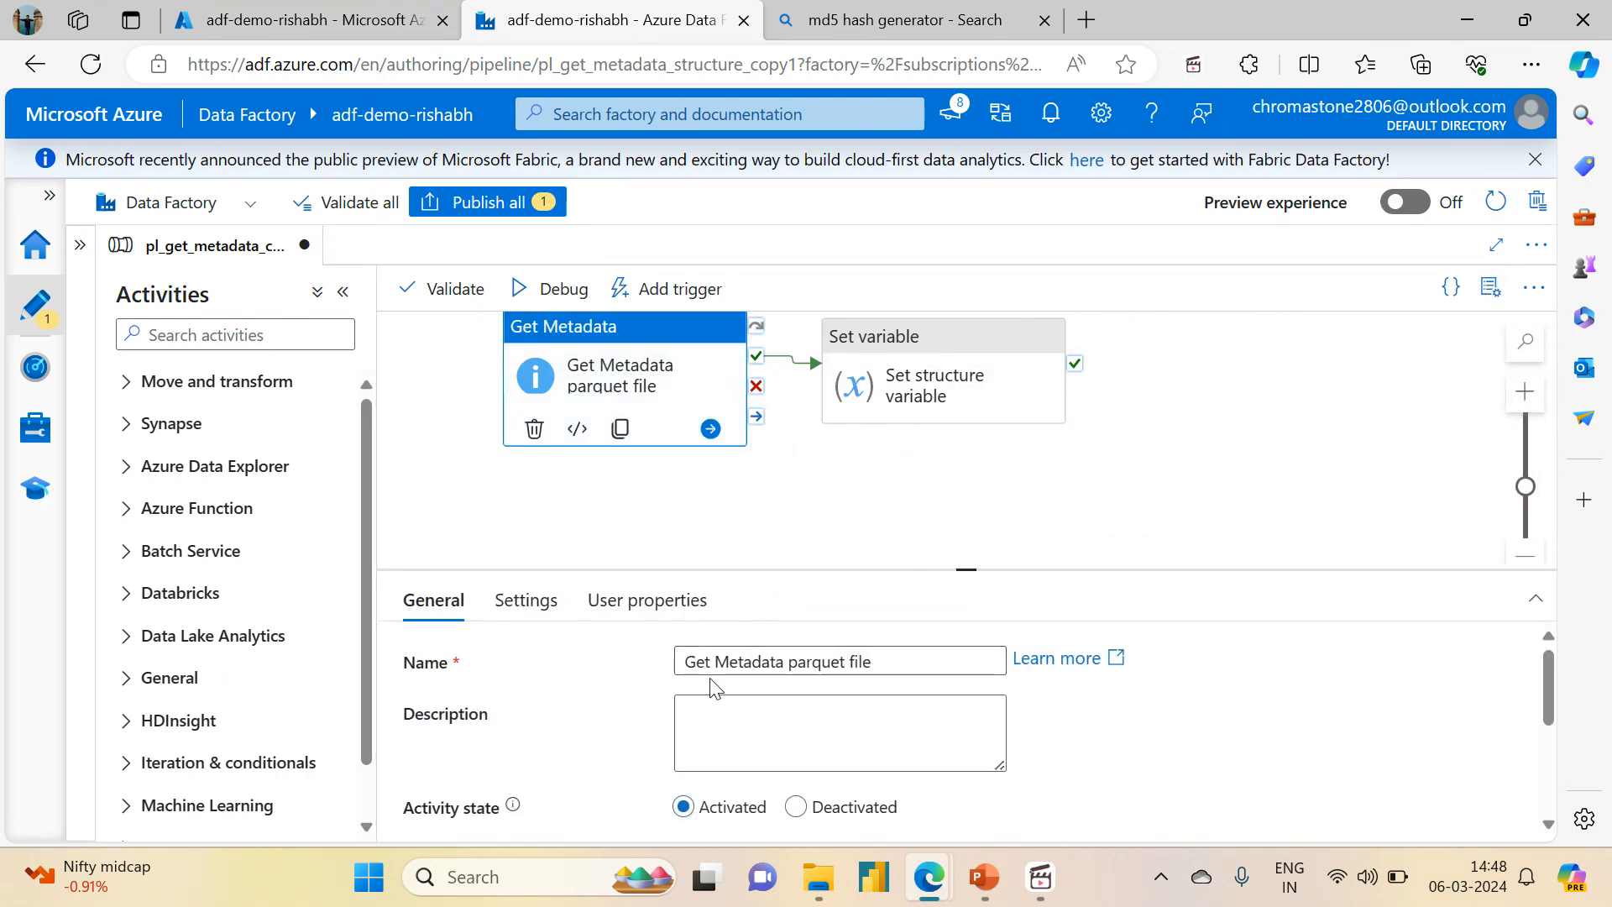
{"action": "double_click", "coordinate": [734, 666]}
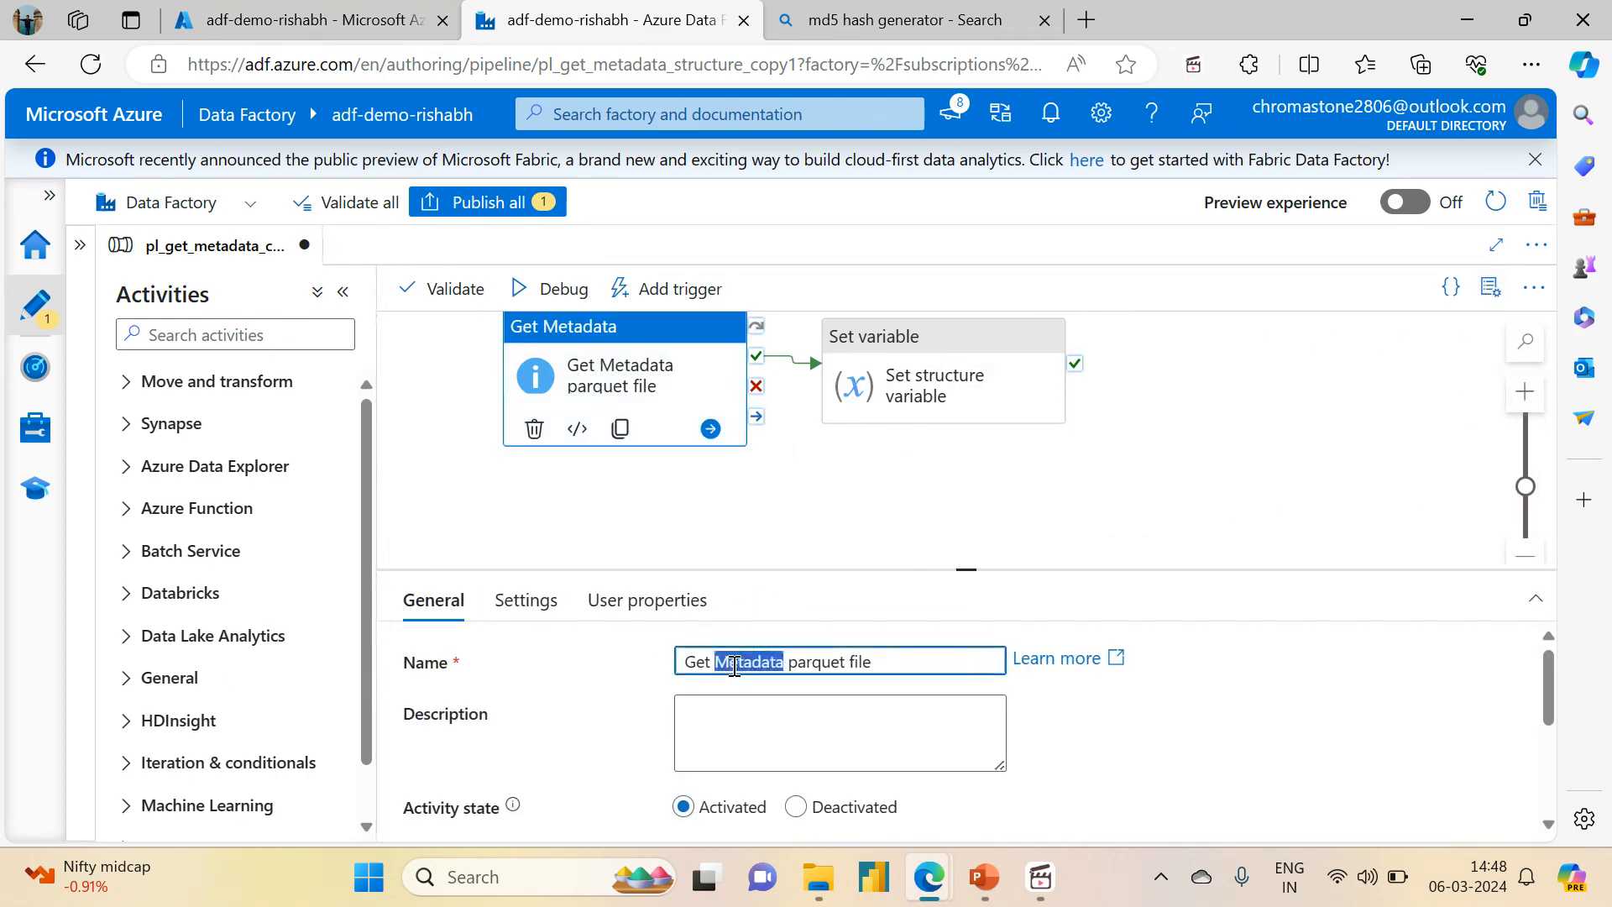
{"action": "type", "text": "MD5"}
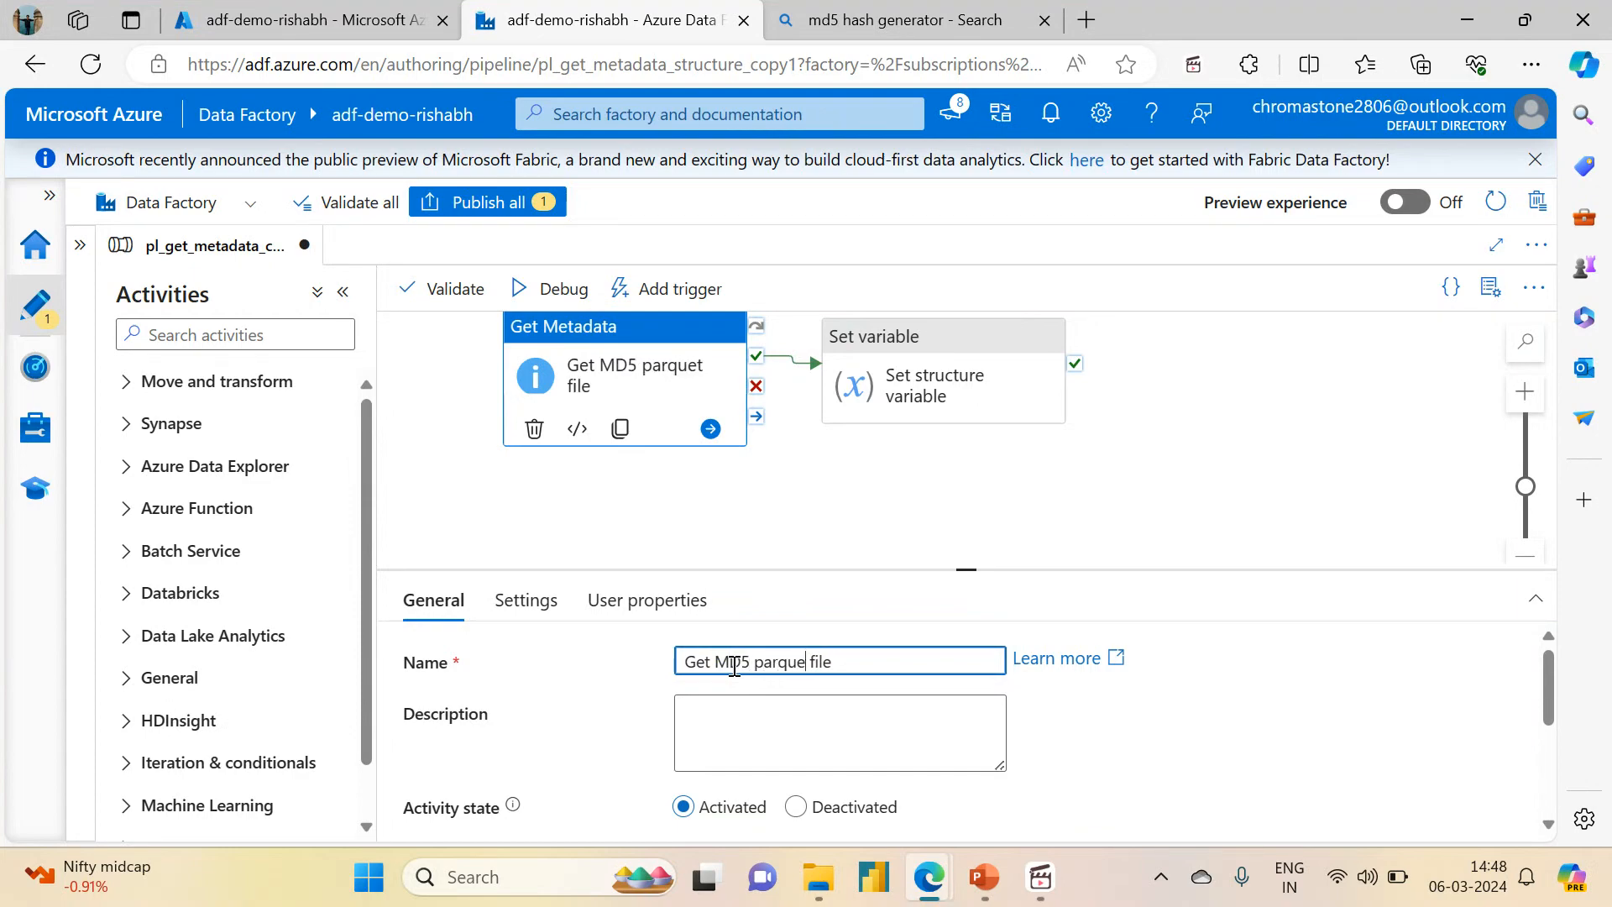
{"action": "key", "text": "BackSpace"}
{"action": "key", "text": "BackSpace"}
{"action": "key", "text": "BackSpace"}
{"action": "type", "text": "of "}
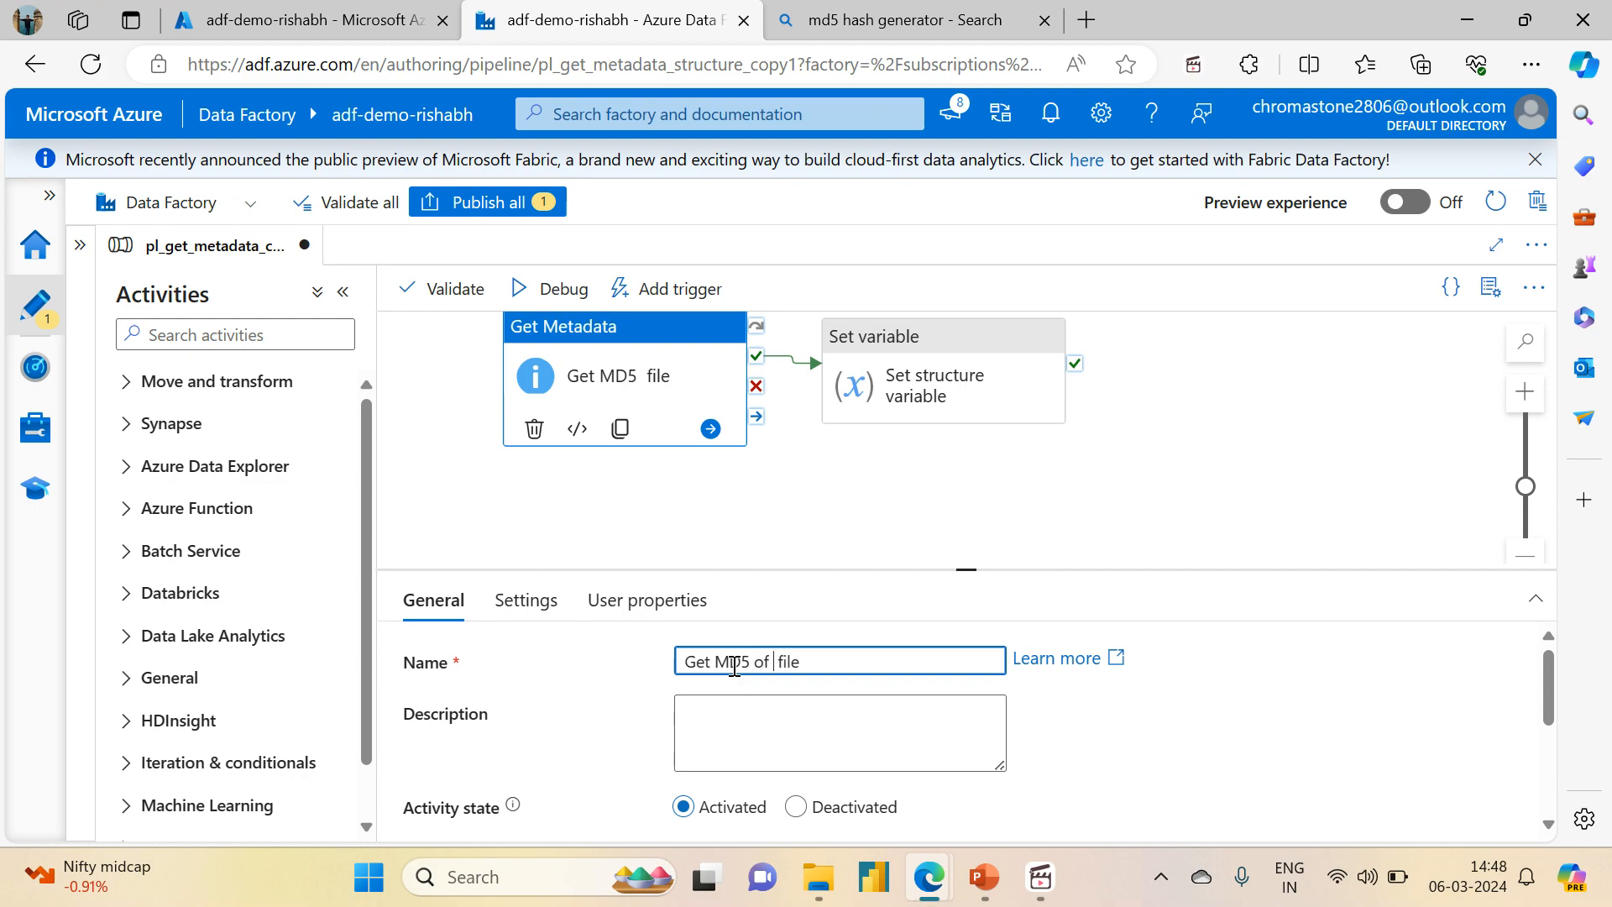
{"action": "type", "text": "delimited"}
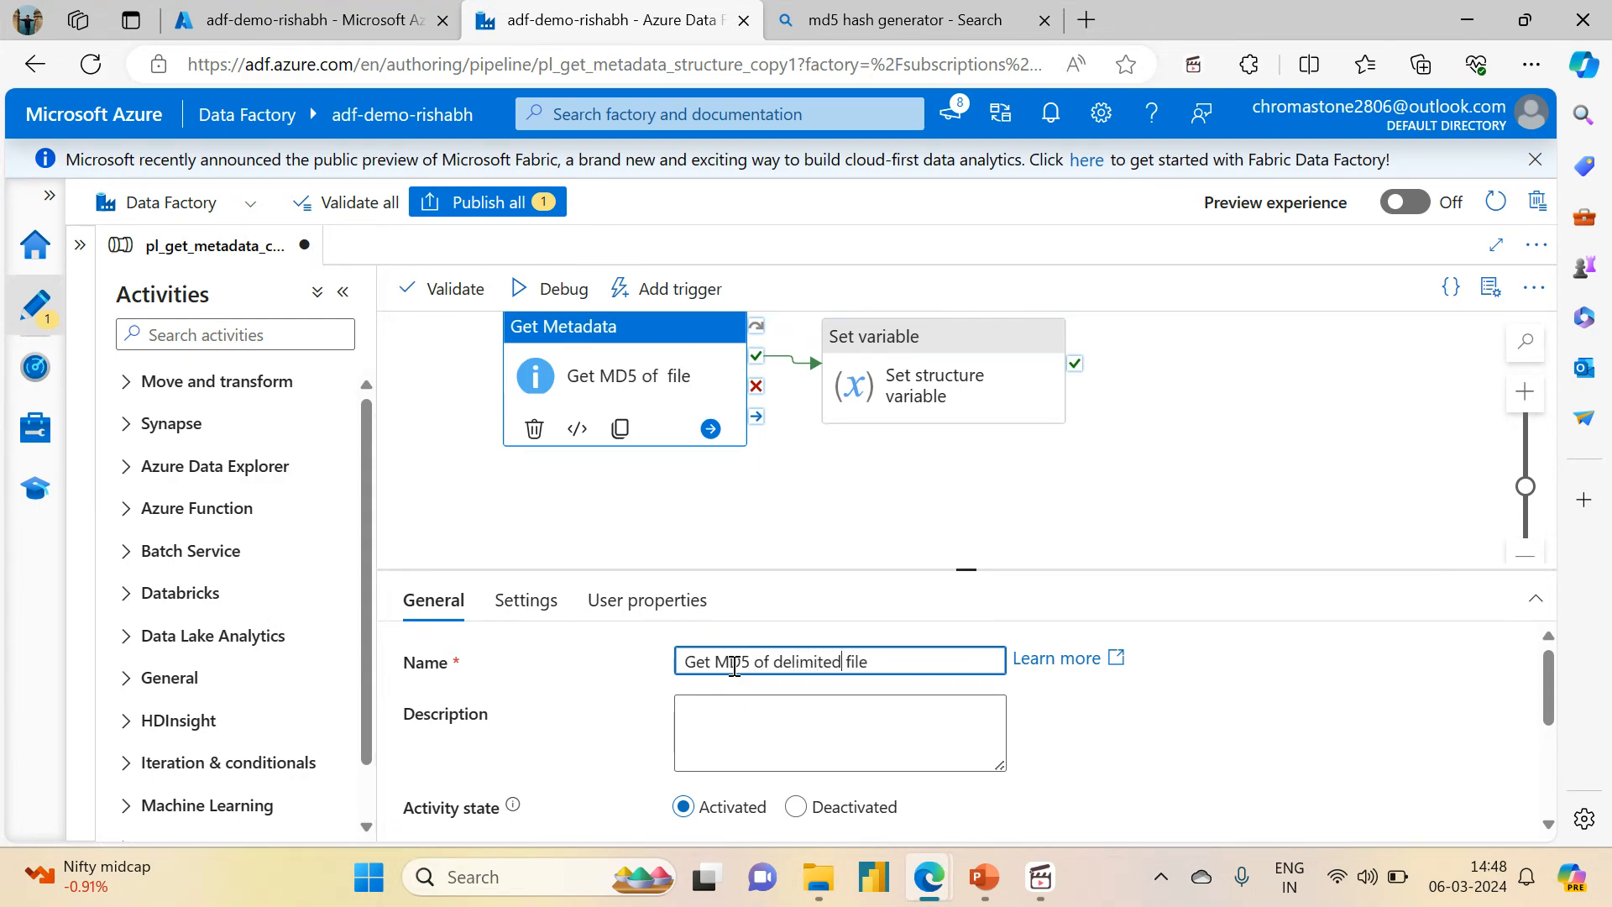
Switch the Get Metadata activity's dataset to ds_adlsgen2_storage, enlarging the configuration area for its settings.
{"action": "left_click", "coordinate": [508, 611]}
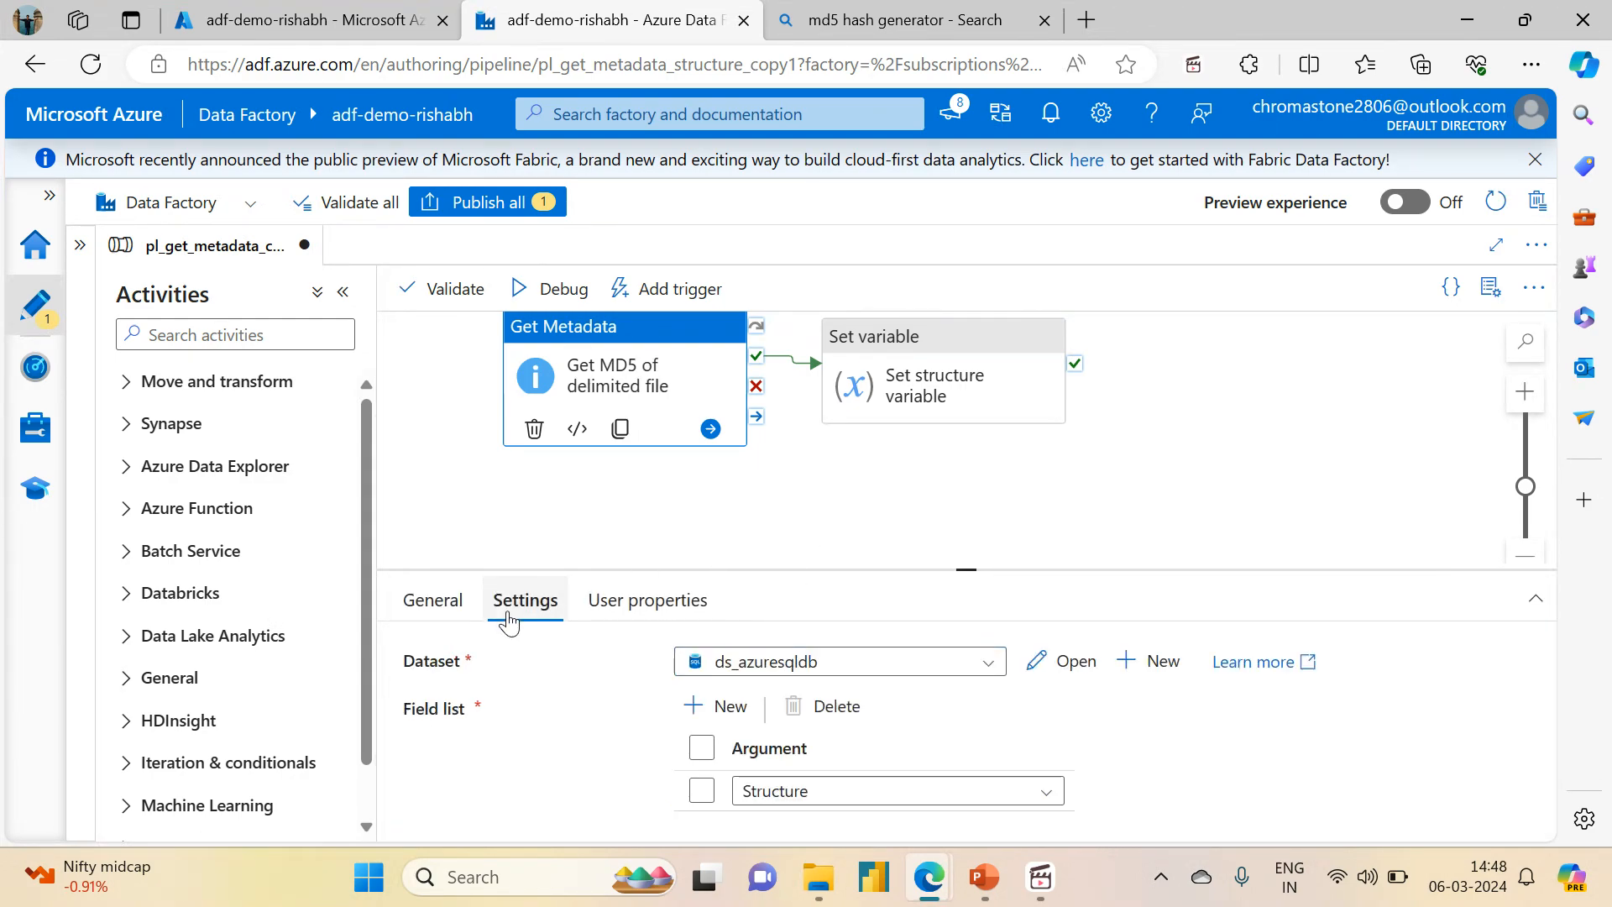
{"action": "left_click_drag", "start_coordinate": [972, 551], "coordinate": [966, 384]}
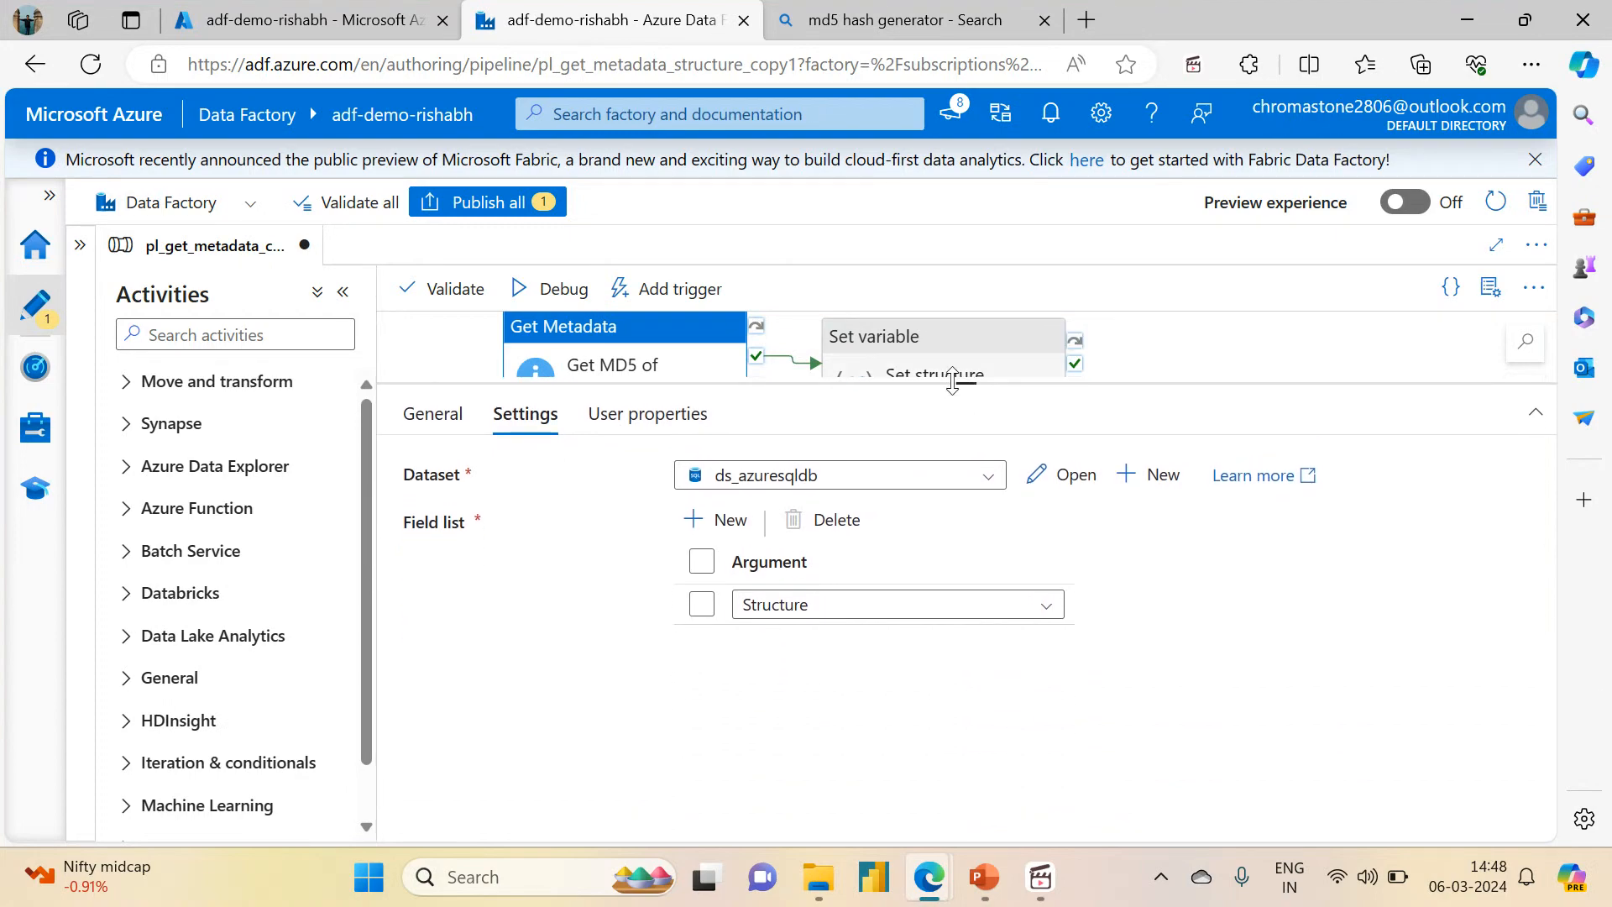
{"action": "left_click", "coordinate": [781, 476]}
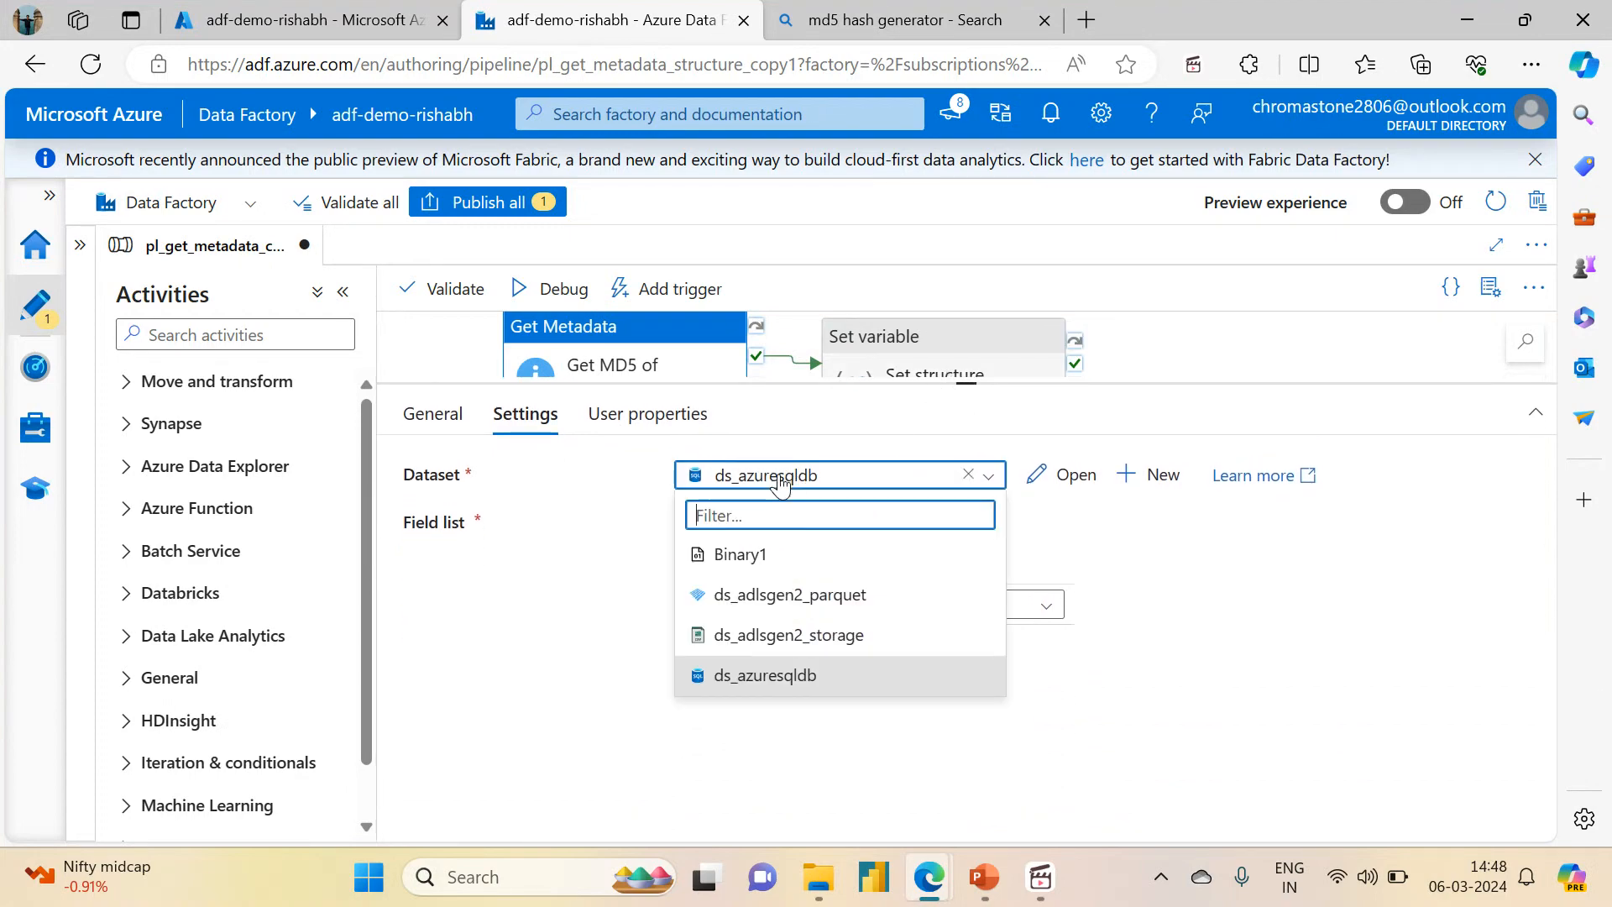
{"action": "left_click", "coordinate": [755, 636]}
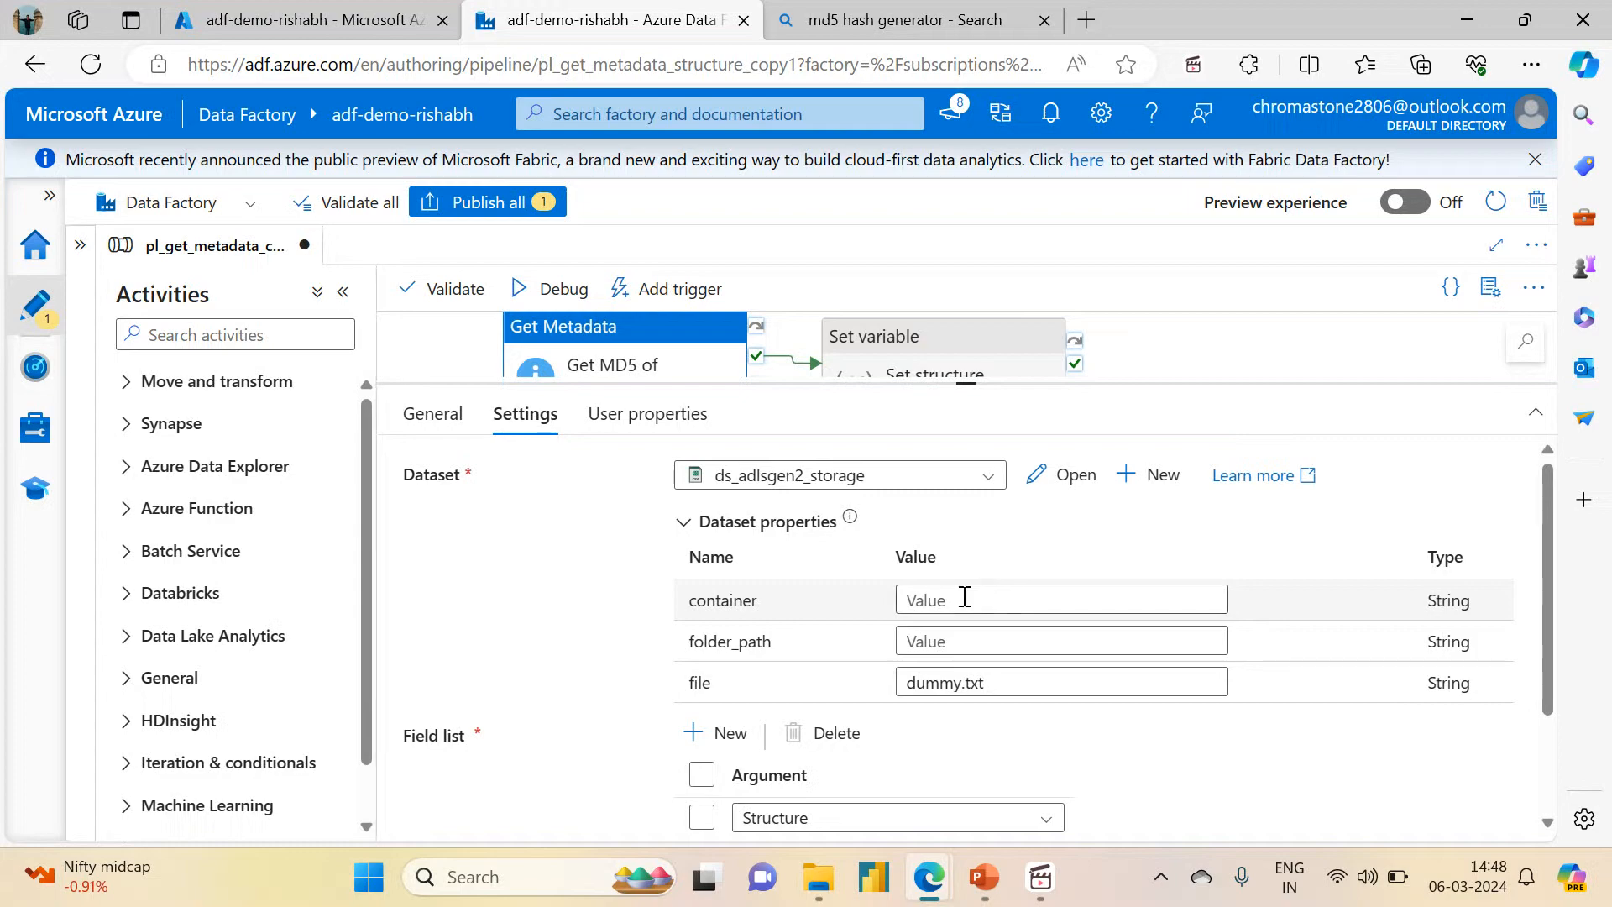
Set the dataset properties to container source, folder_path variable_input and file Sales.csv.
{"action": "left_click", "coordinate": [964, 597]}
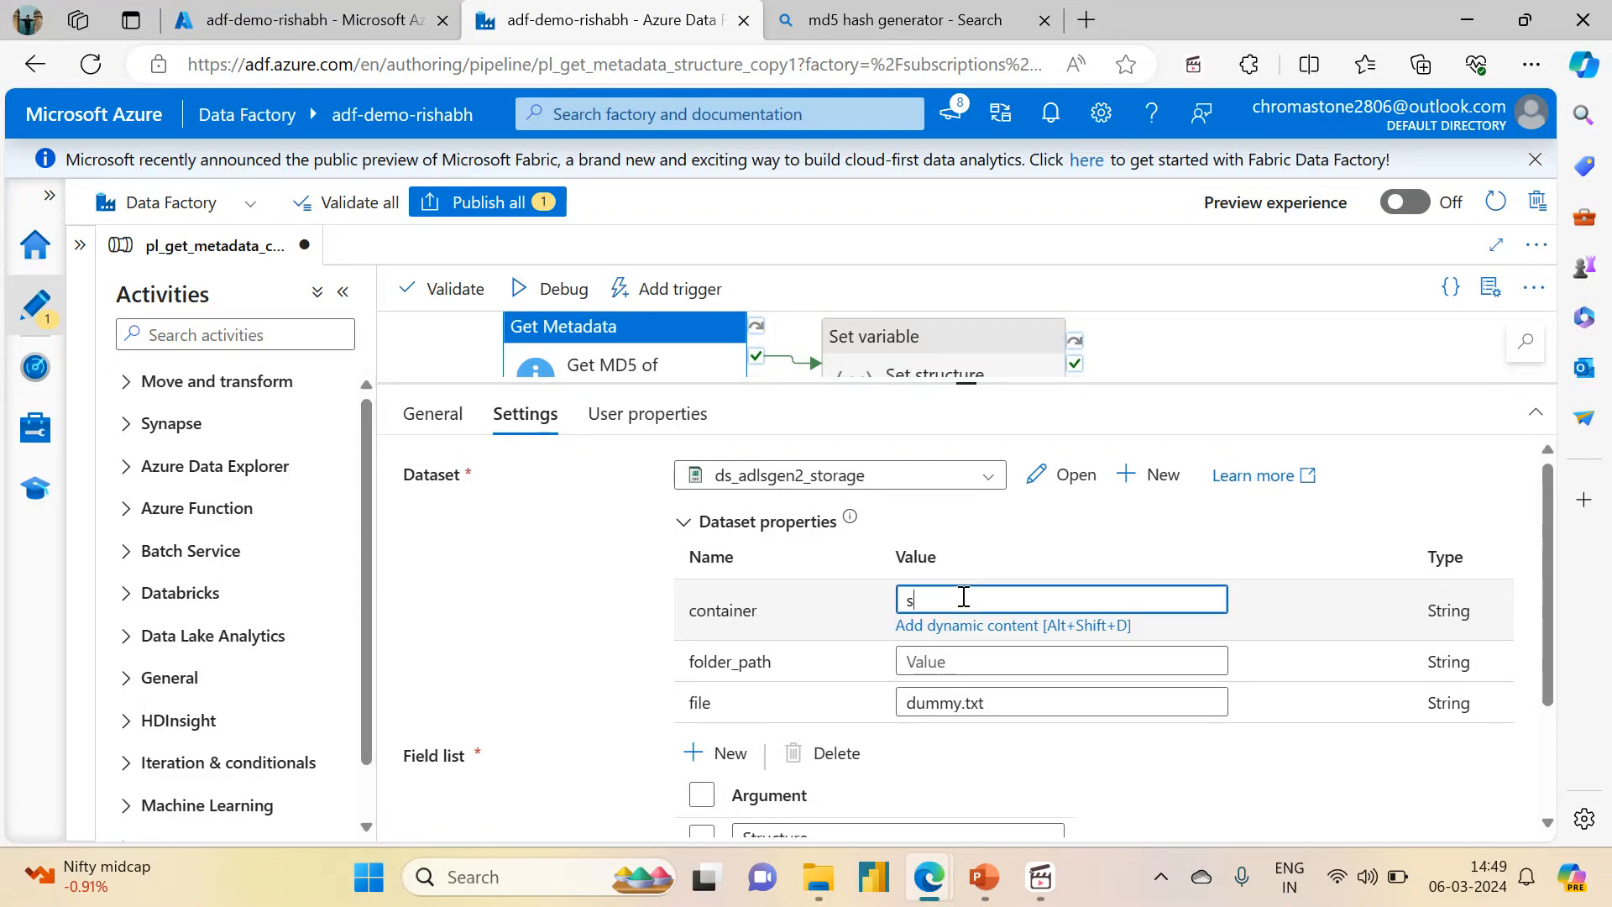
{"action": "type", "text": "source"}
{"action": "key", "text": "Tab"}
{"action": "type", "text": "va"}
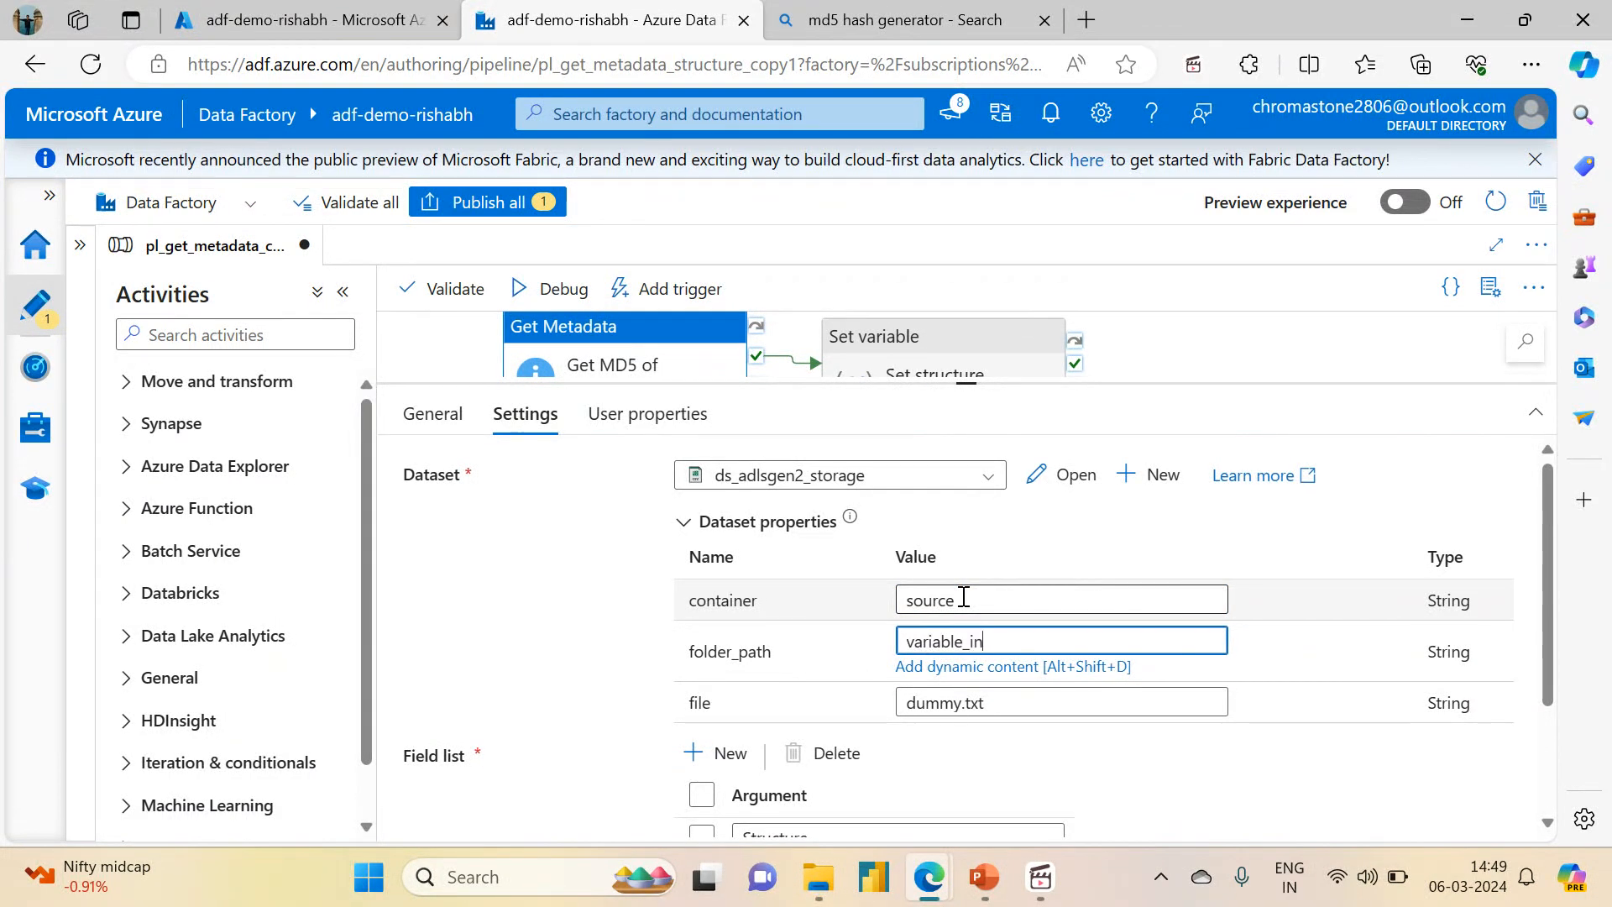
{"action": "type", "text": "riable_input"}
{"action": "left_click", "coordinate": [1011, 702]}
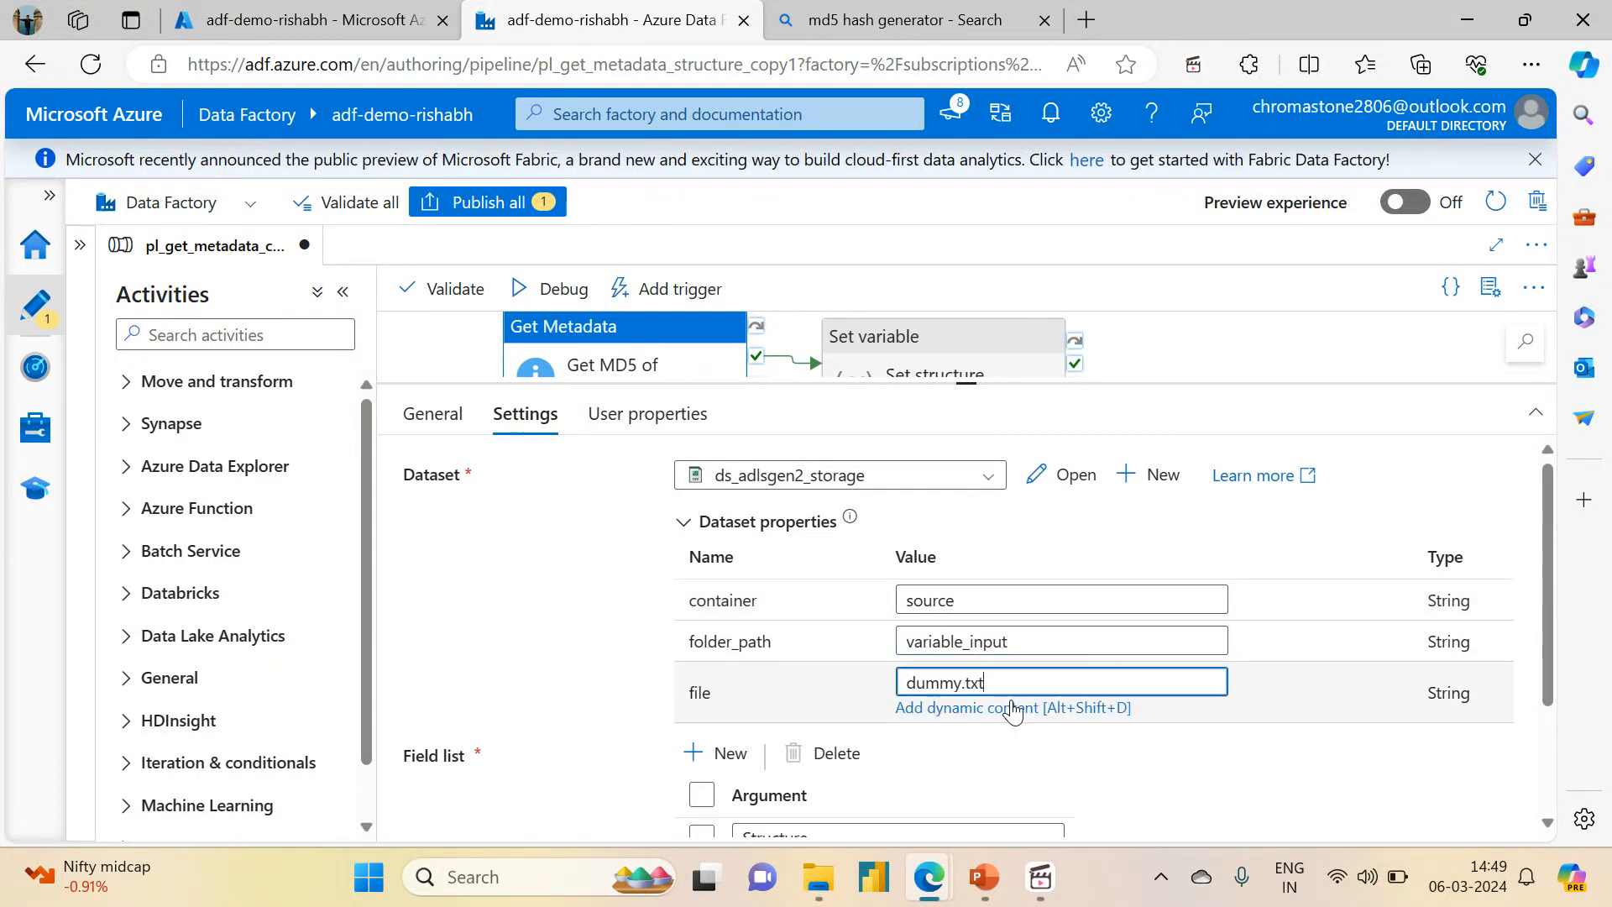
{"action": "key", "text": "ctrl+a"}
{"action": "type", "text": "Sales.csv"}
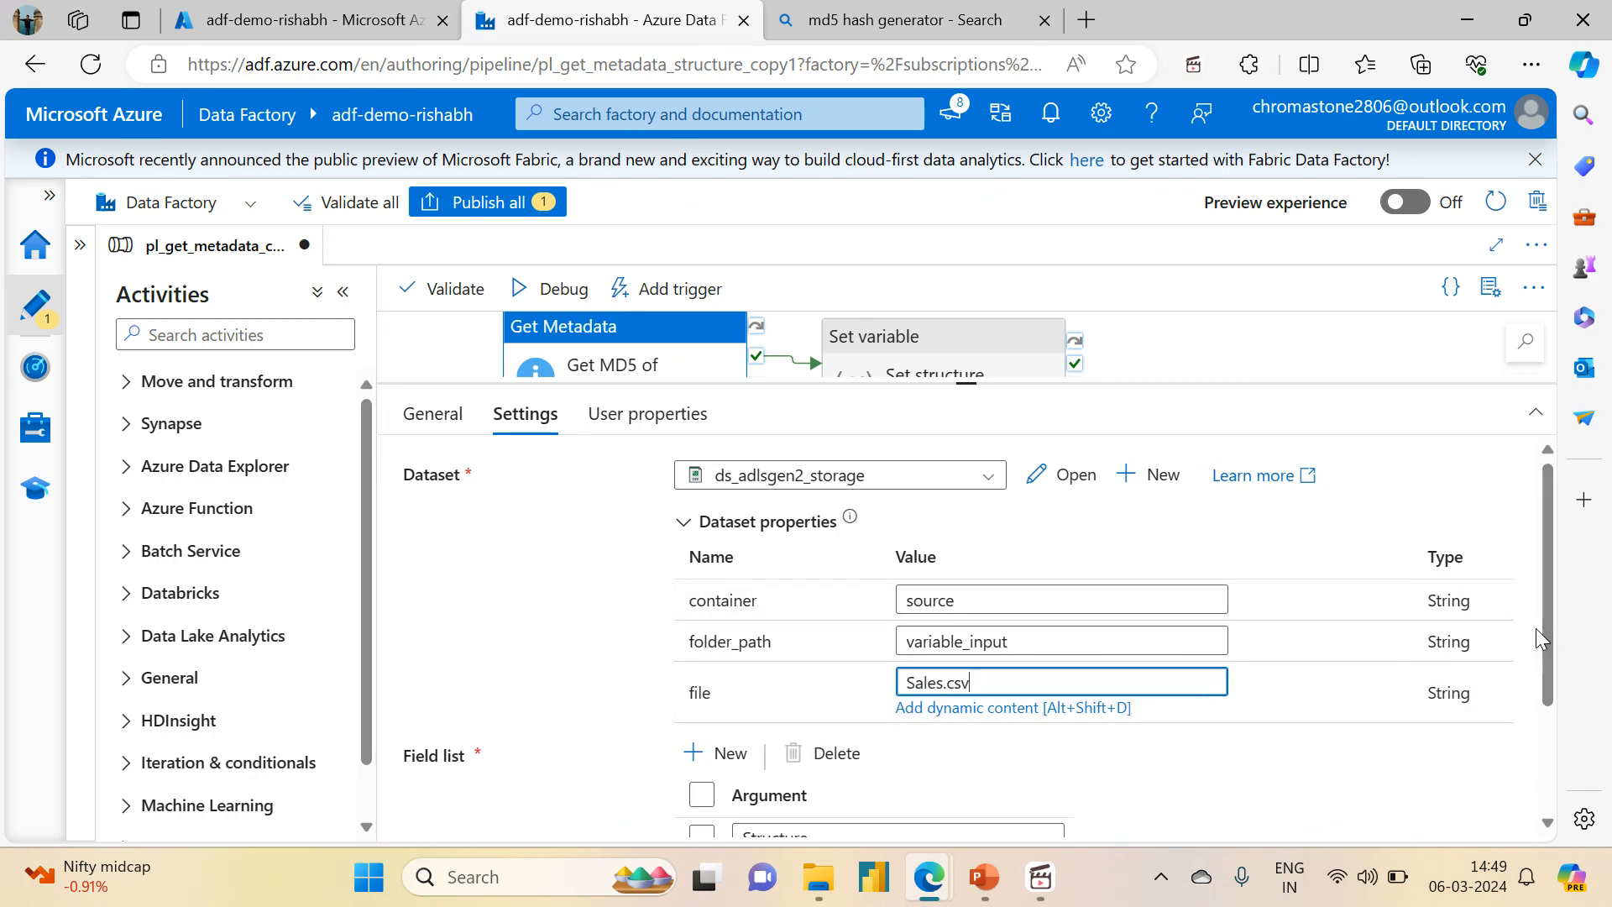
Change the Get Metadata field list argument to Content MD5.
{"action": "scroll", "coordinate": [1554, 723], "scroll_direction": "down", "scroll_amount": 2}
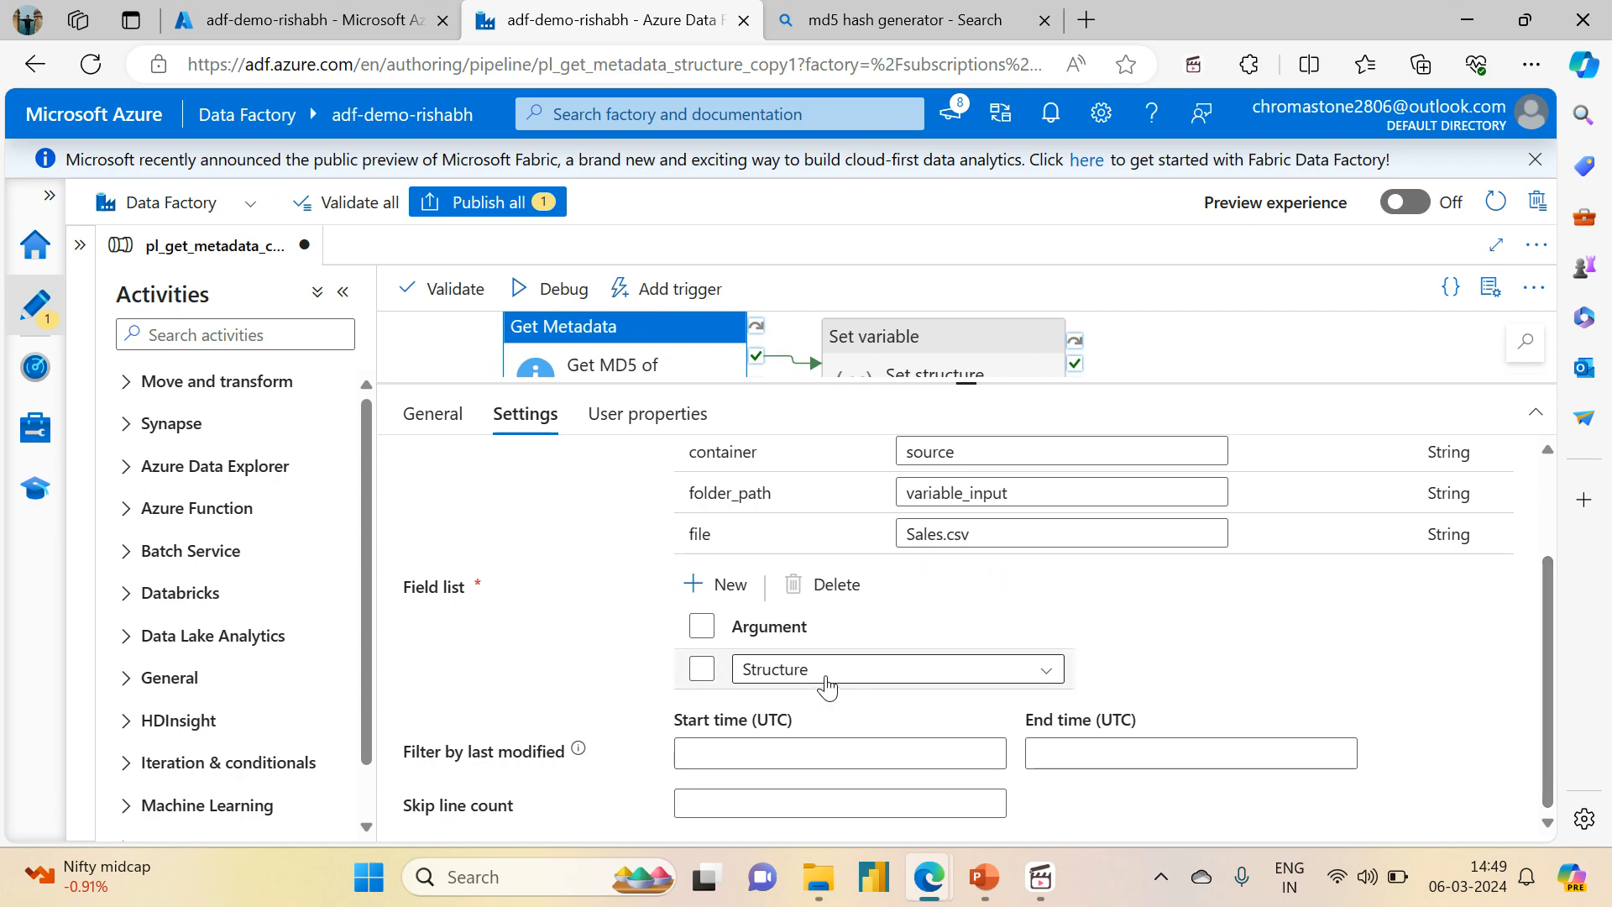
{"action": "left_click", "coordinate": [825, 682]}
{"action": "key", "text": "Down"}
{"action": "key", "text": "Down"}
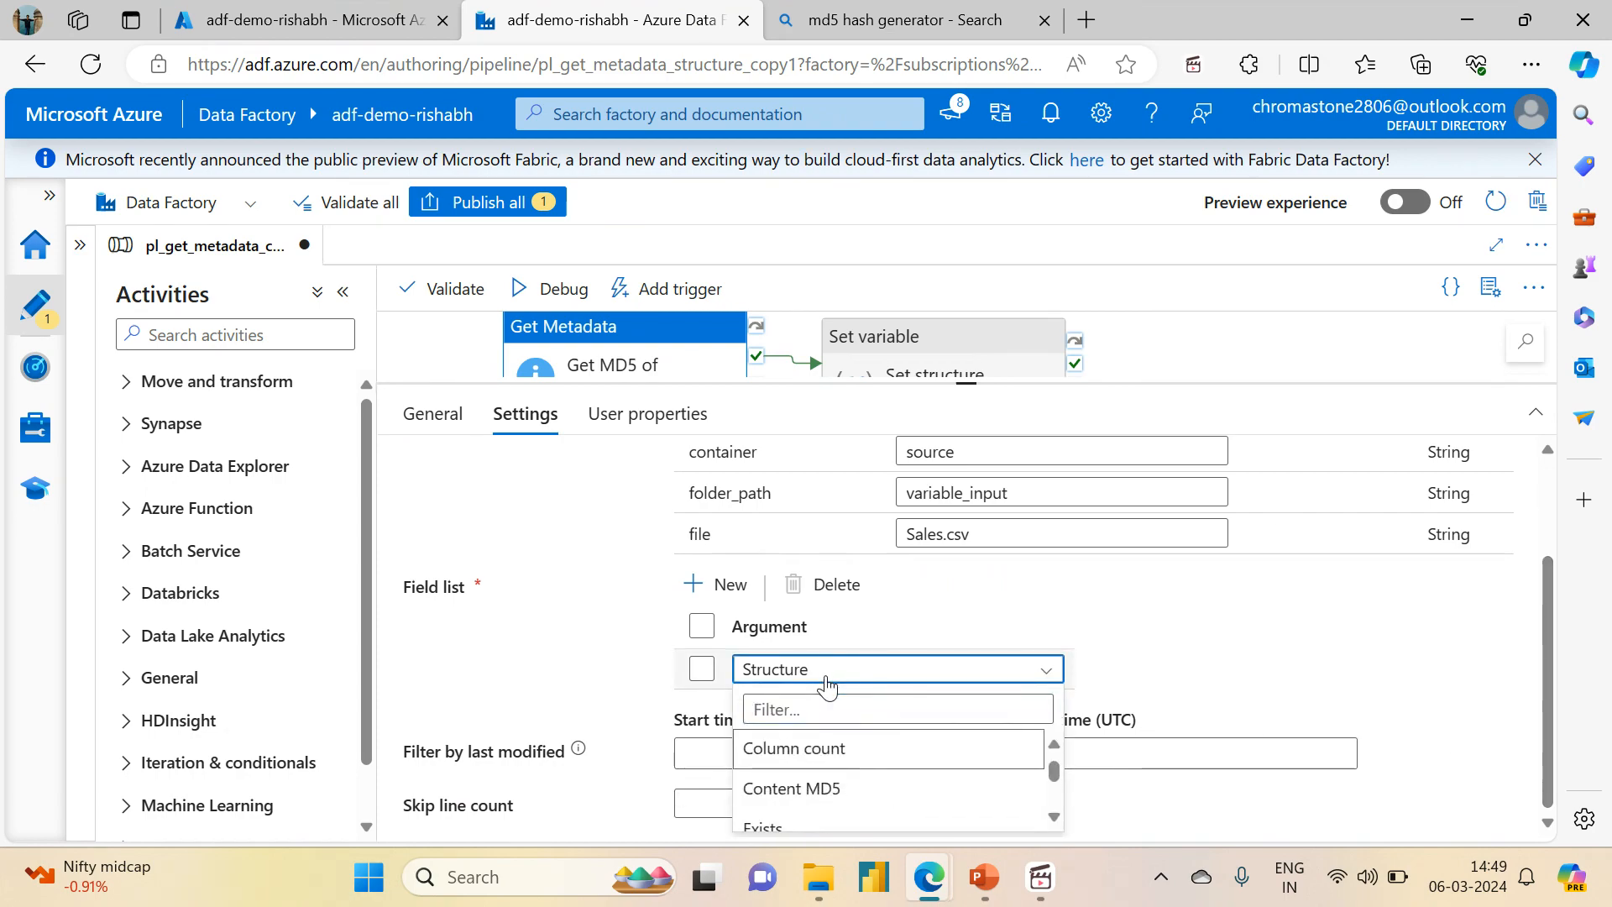
{"action": "key", "text": "Down"}
{"action": "key", "text": "Return"}
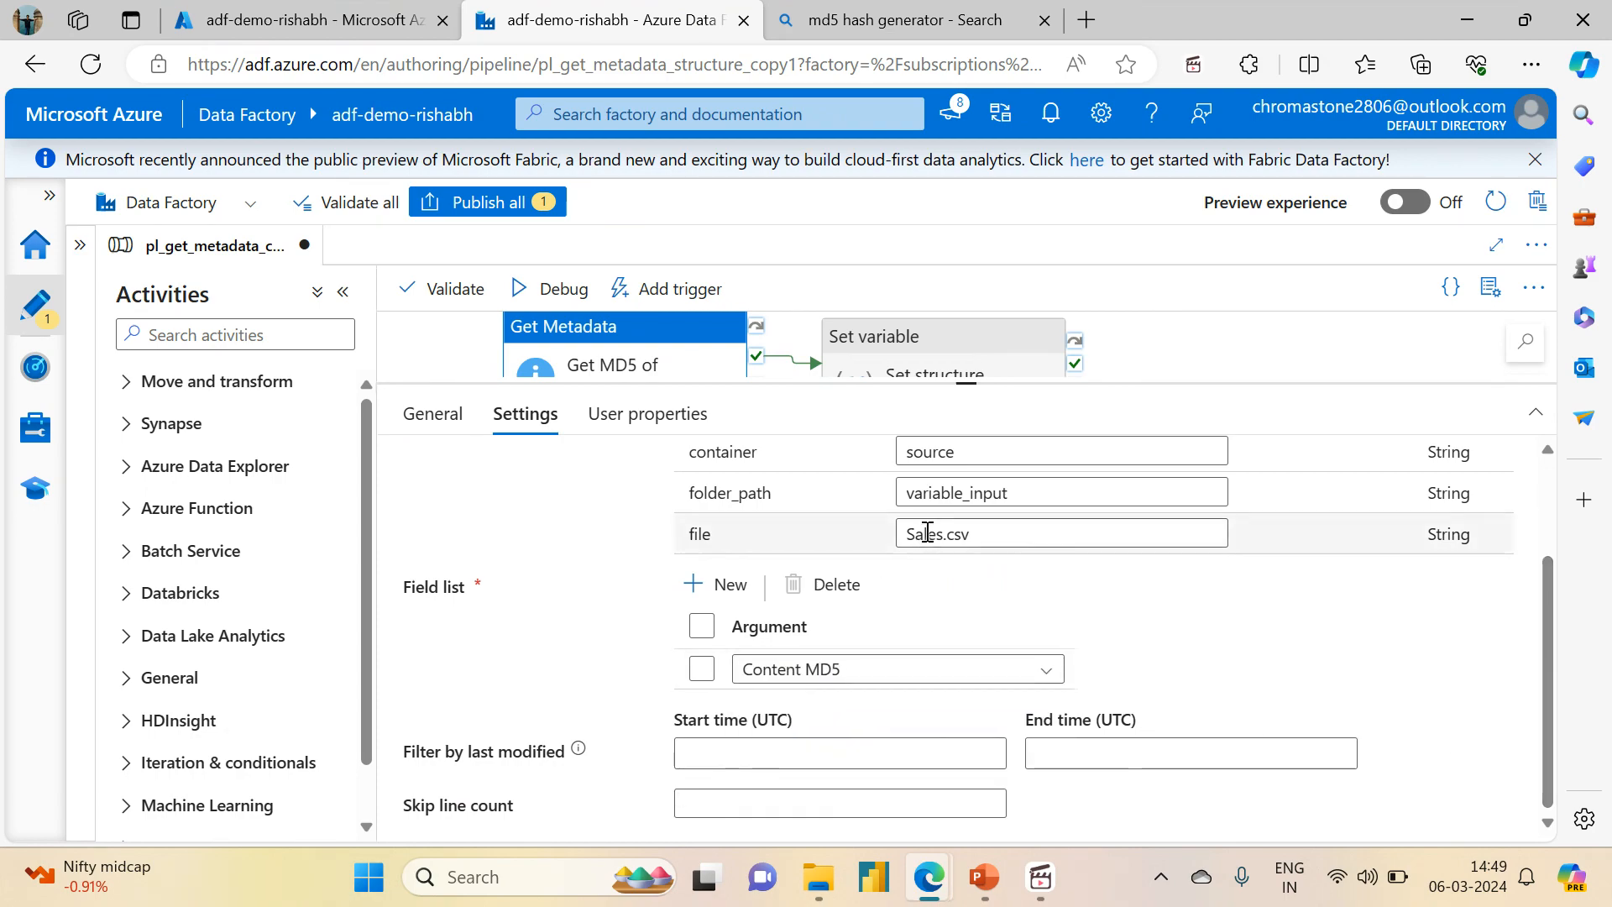
{"action": "key", "text": "XF86AudioLowerVolume"}
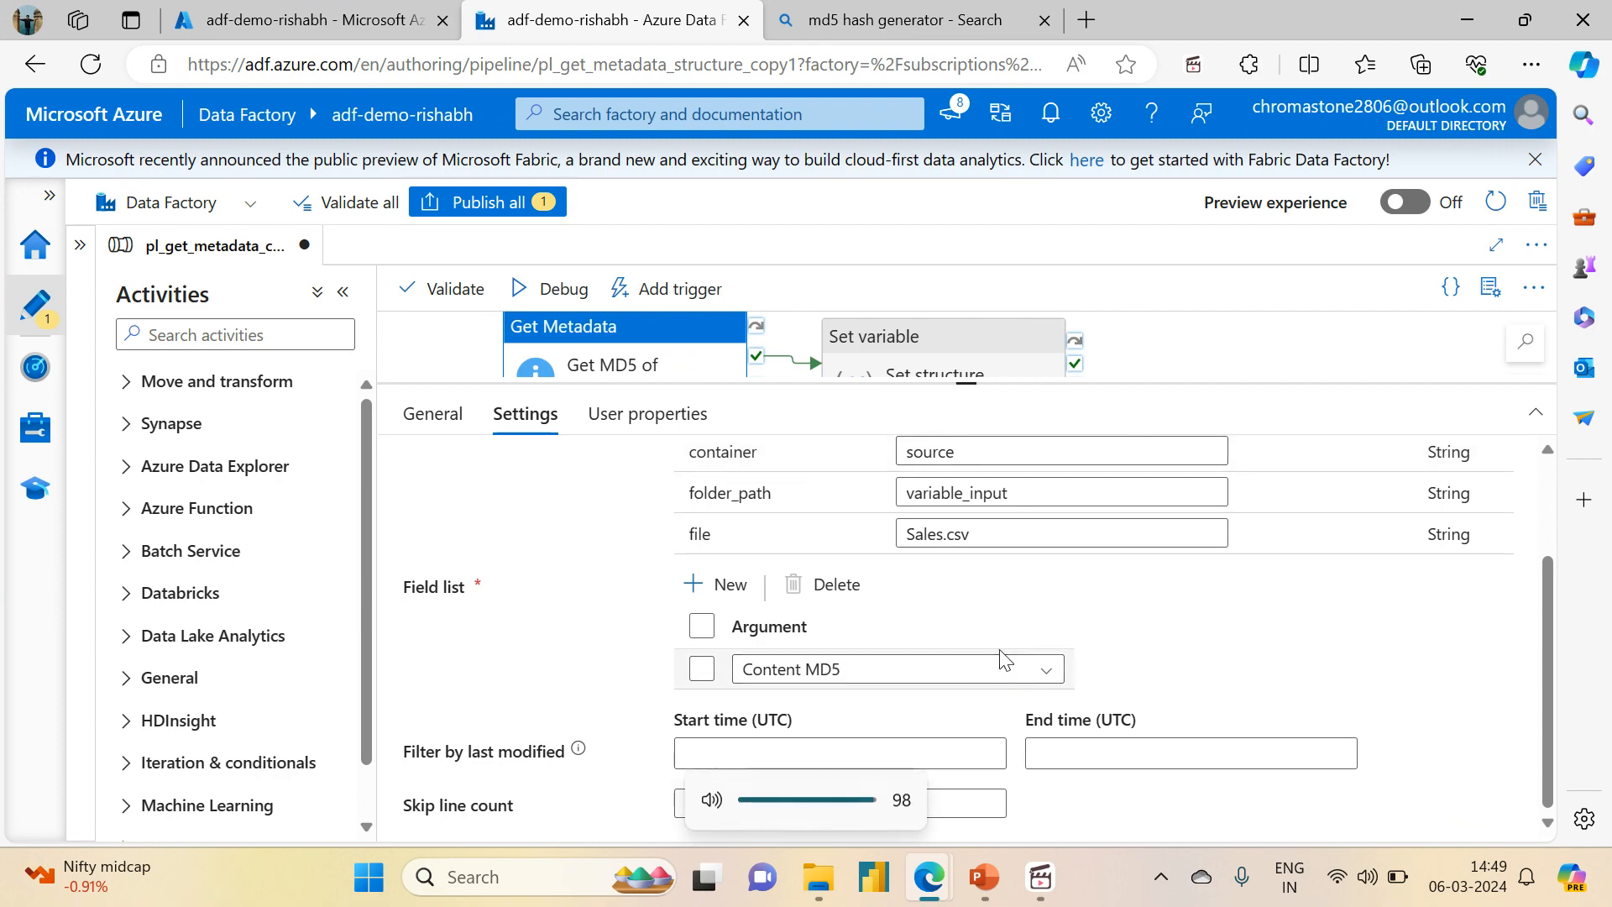
{"action": "key", "text": "Tab"}
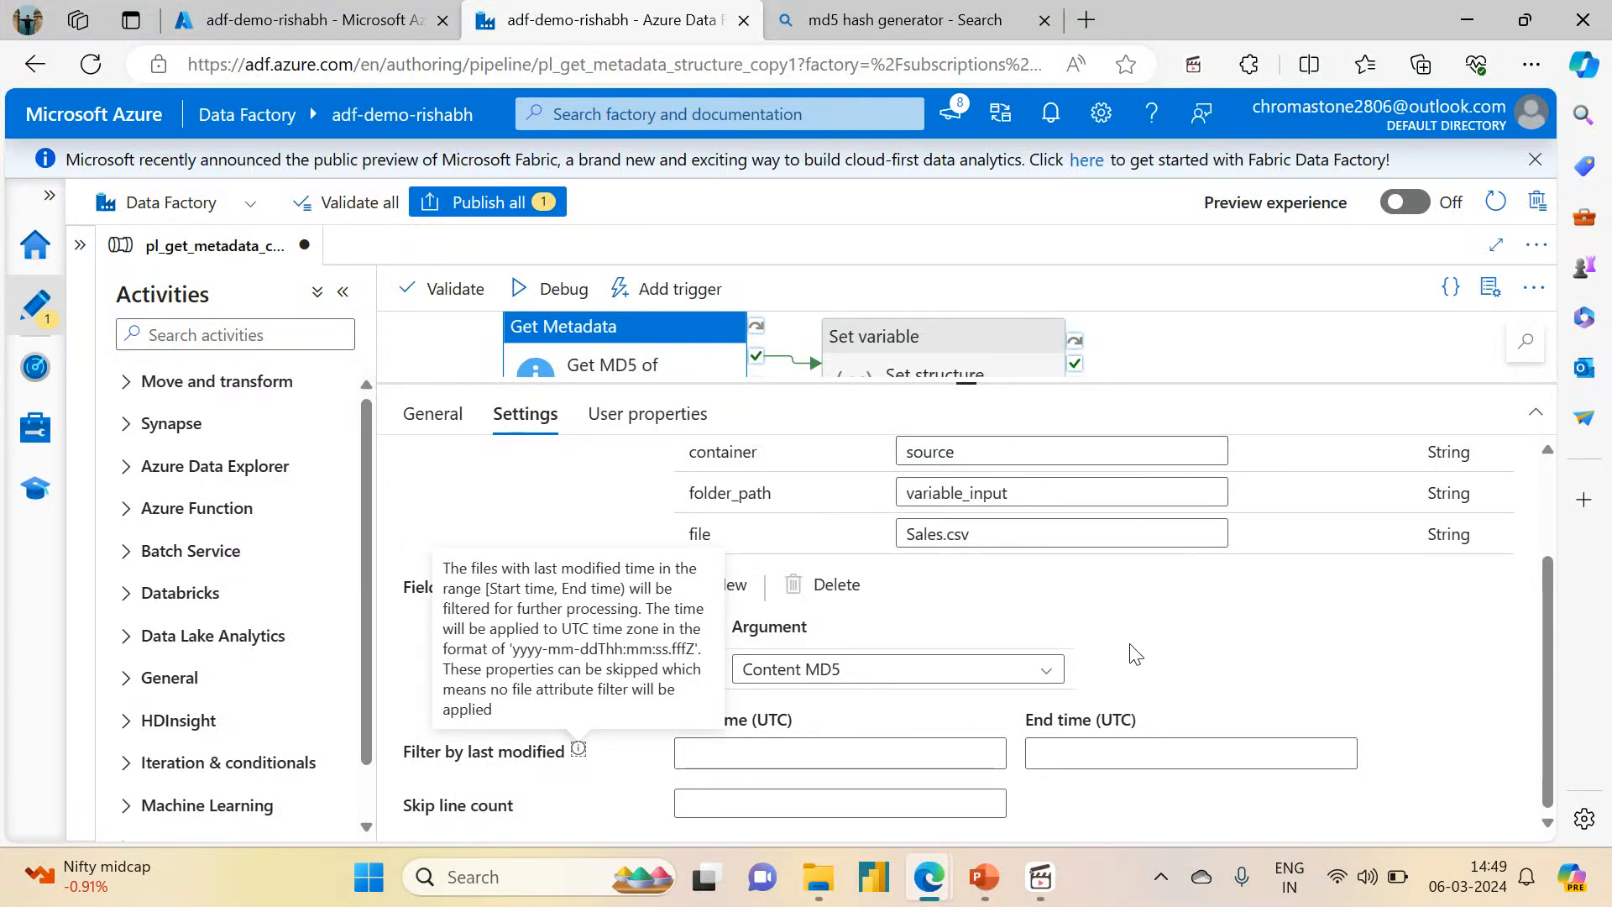
{"action": "left_click", "coordinate": [1166, 616]}
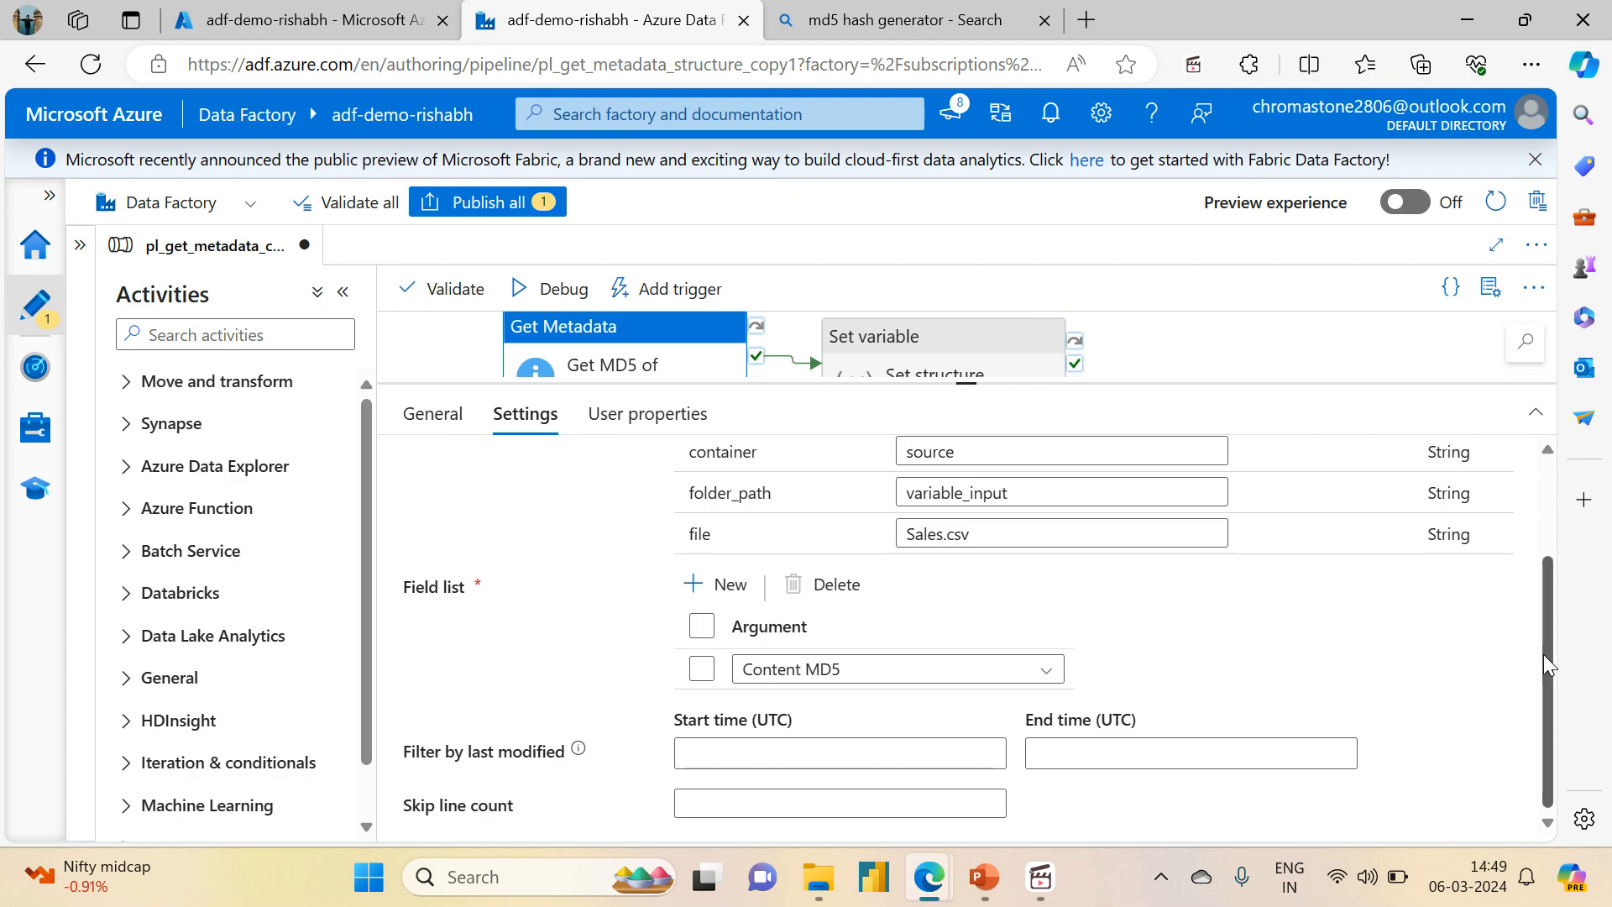
{"action": "scroll", "coordinate": [1543, 654], "scroll_direction": "up", "scroll_amount": 2}
Change the pipeline variable structure_array to type String and rename it md5value.
{"action": "left_click", "coordinate": [876, 345]}
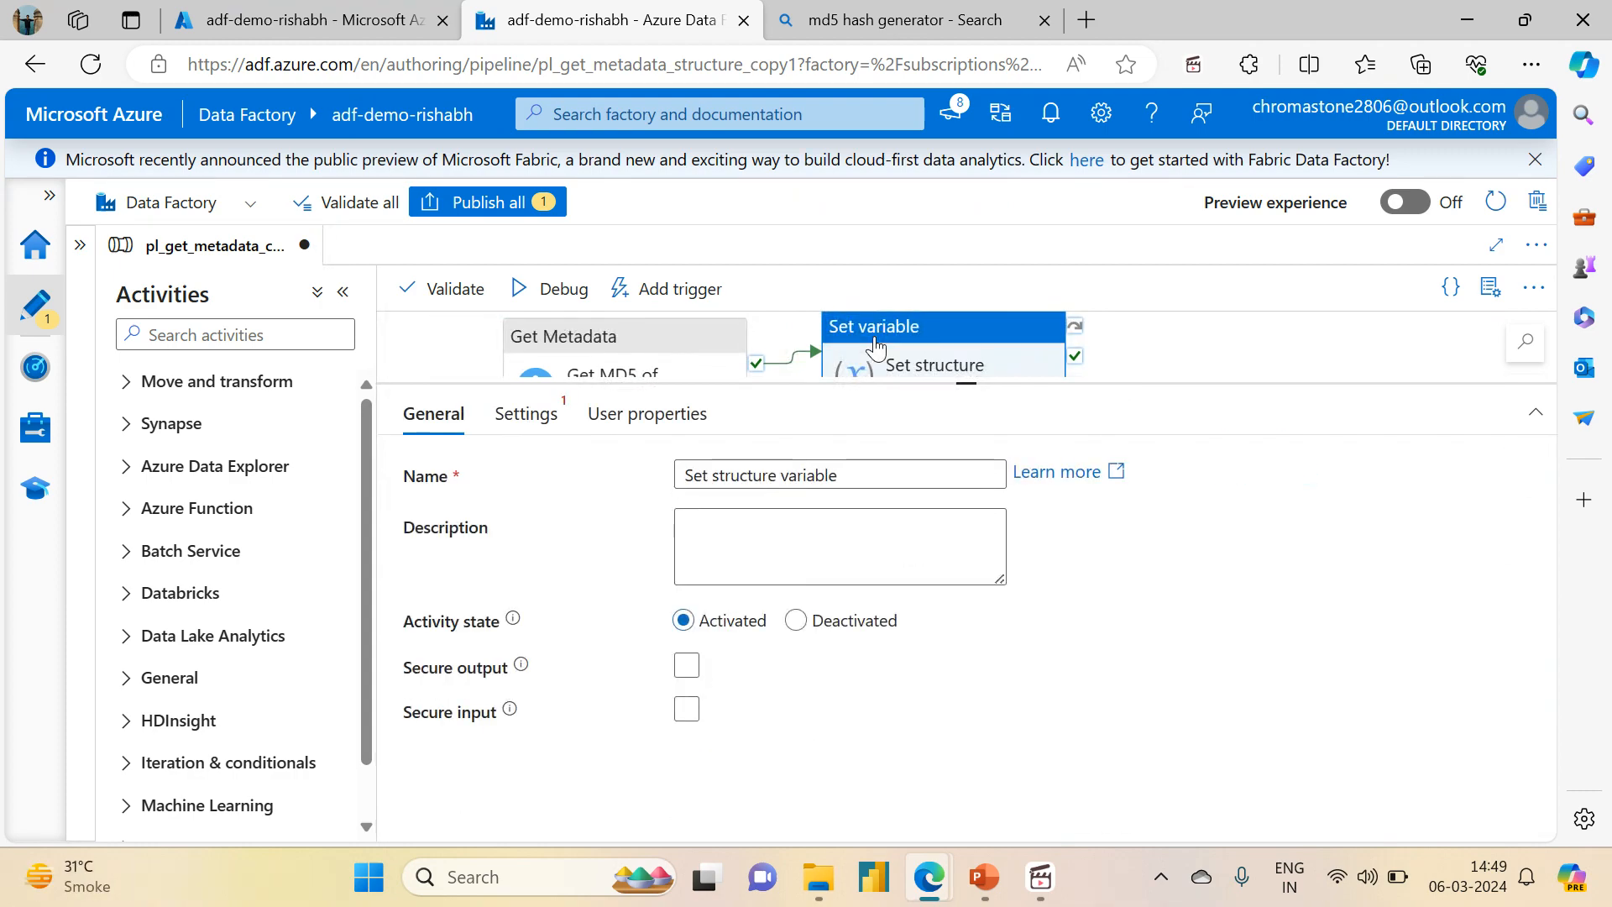
{"action": "left_click", "coordinate": [1244, 353]}
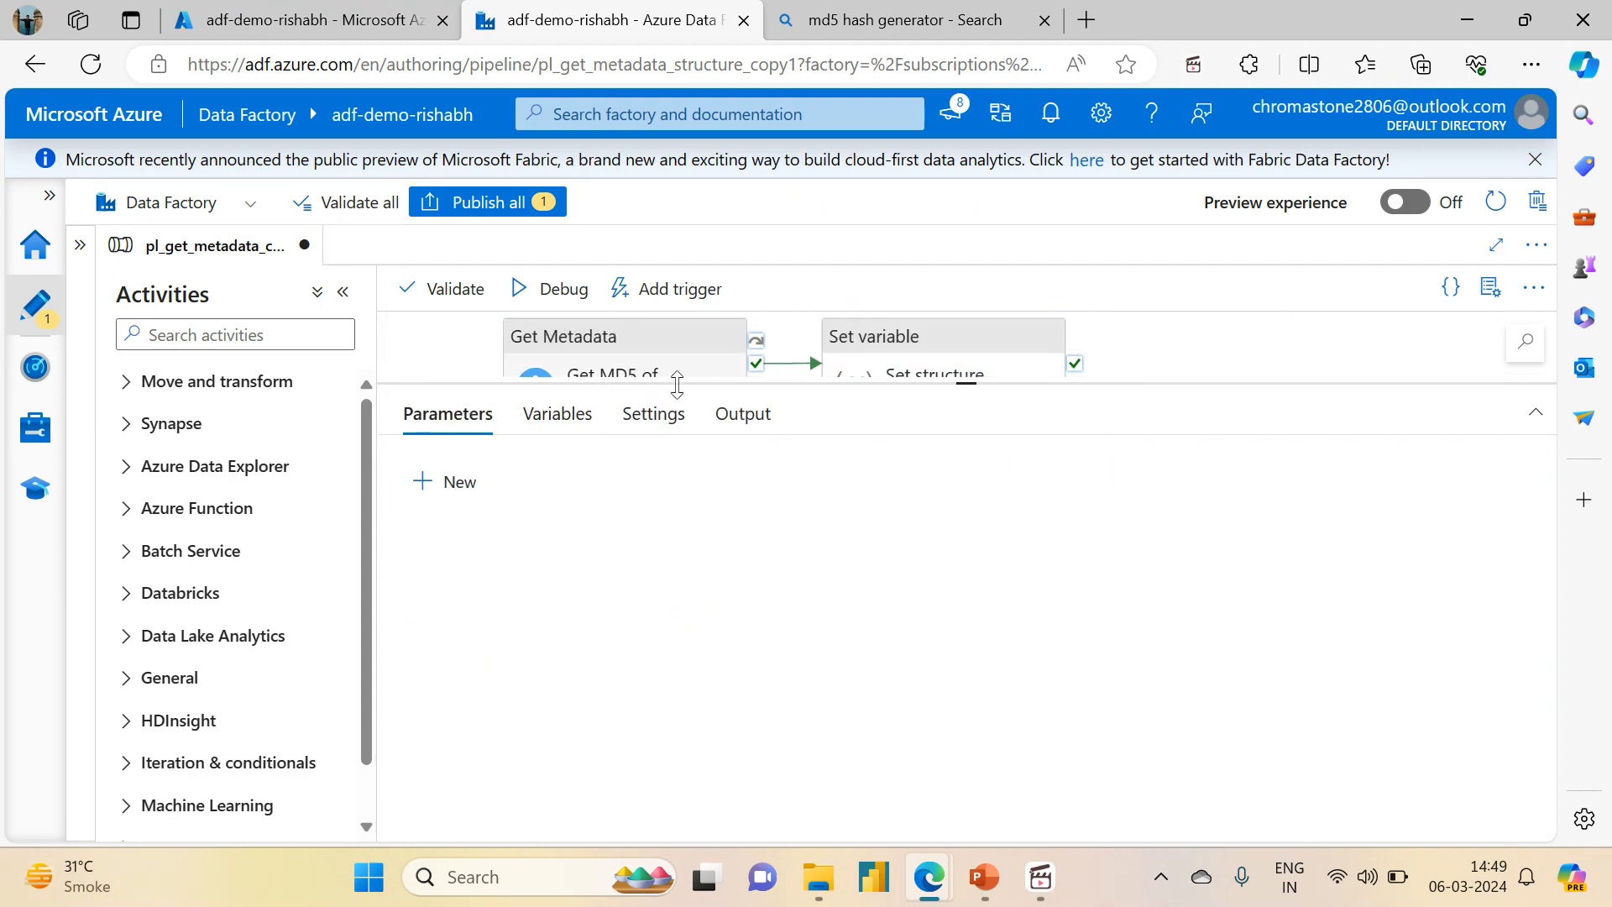
{"action": "left_click", "coordinate": [550, 420]}
{"action": "left_click", "coordinate": [793, 574]}
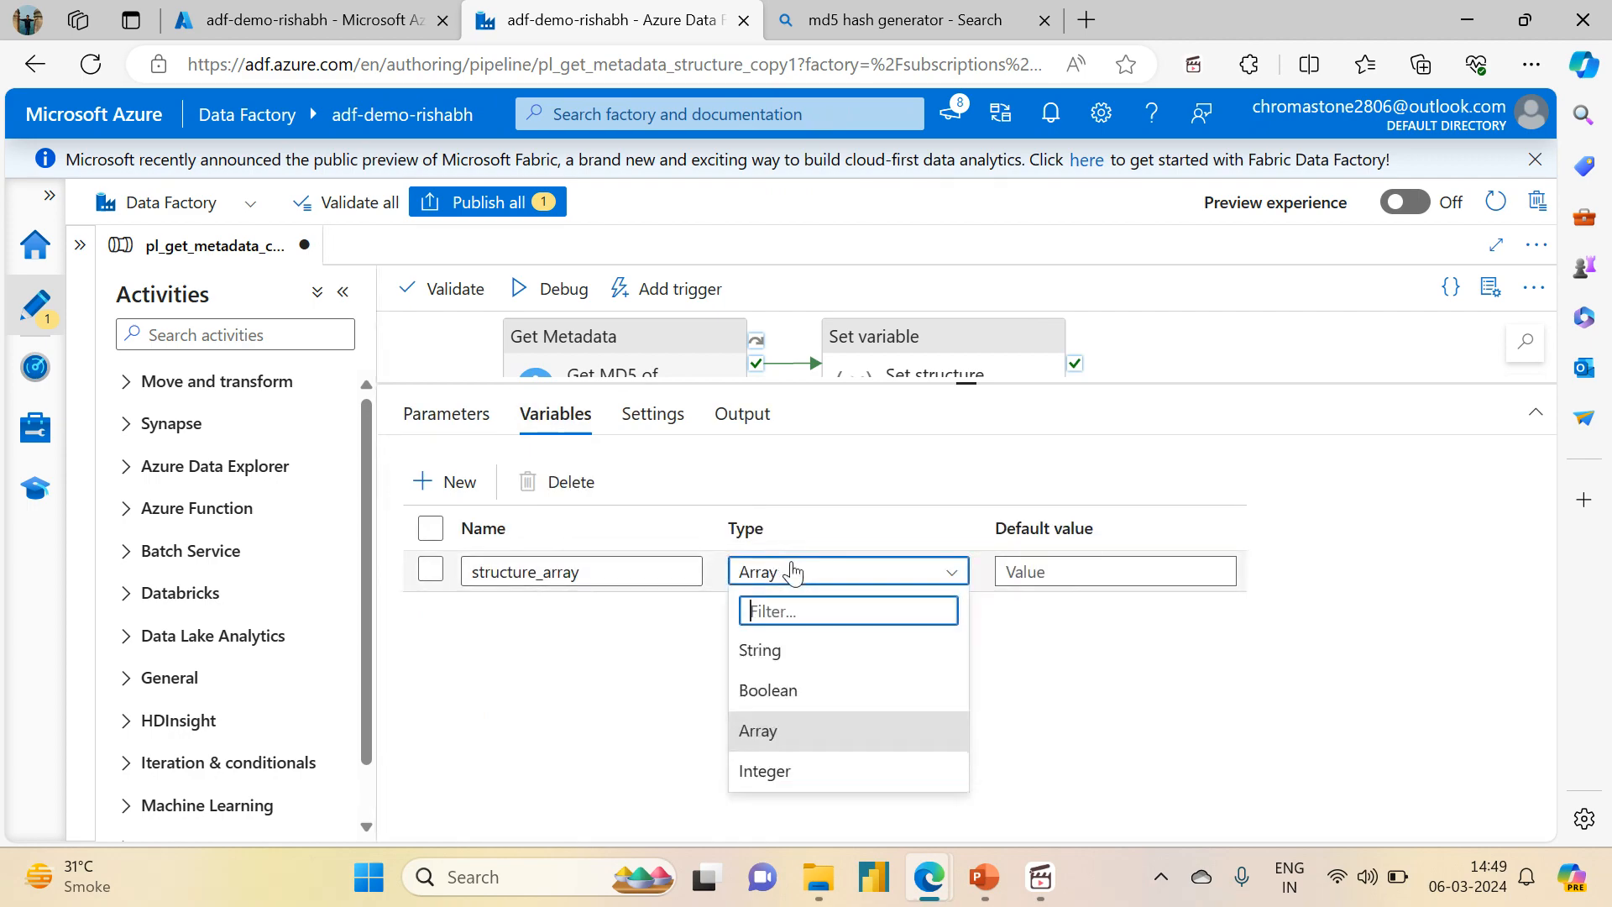
{"action": "left_click", "coordinate": [797, 653]}
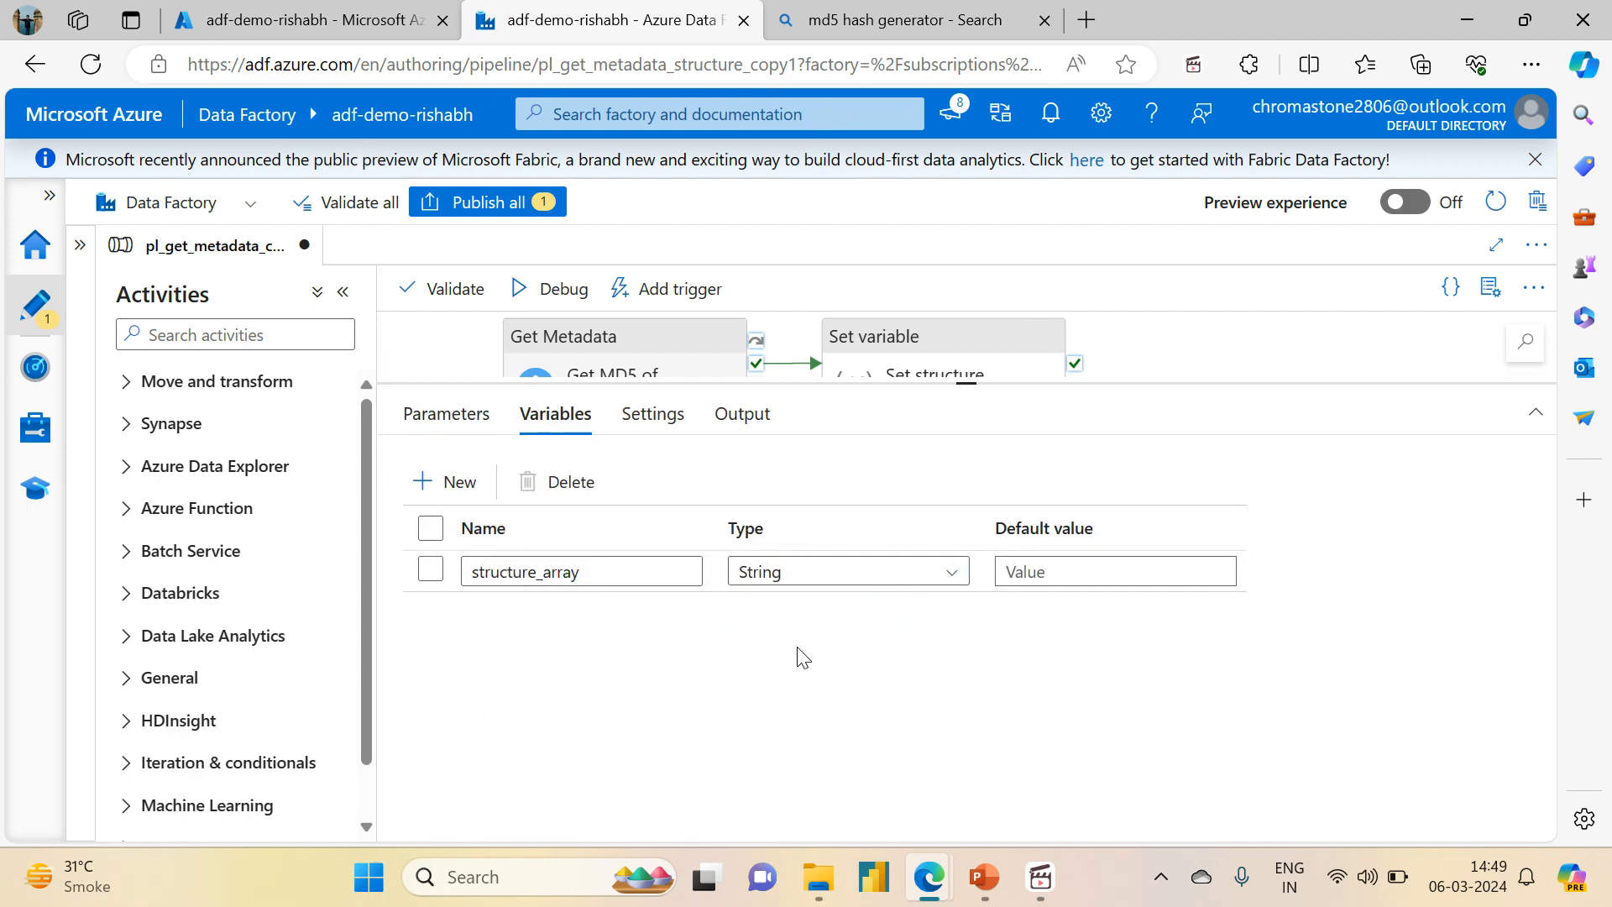
{"action": "left_click", "coordinate": [608, 557]}
{"action": "double_click", "coordinate": [610, 560]}
{"action": "key", "text": "BackSpace"}
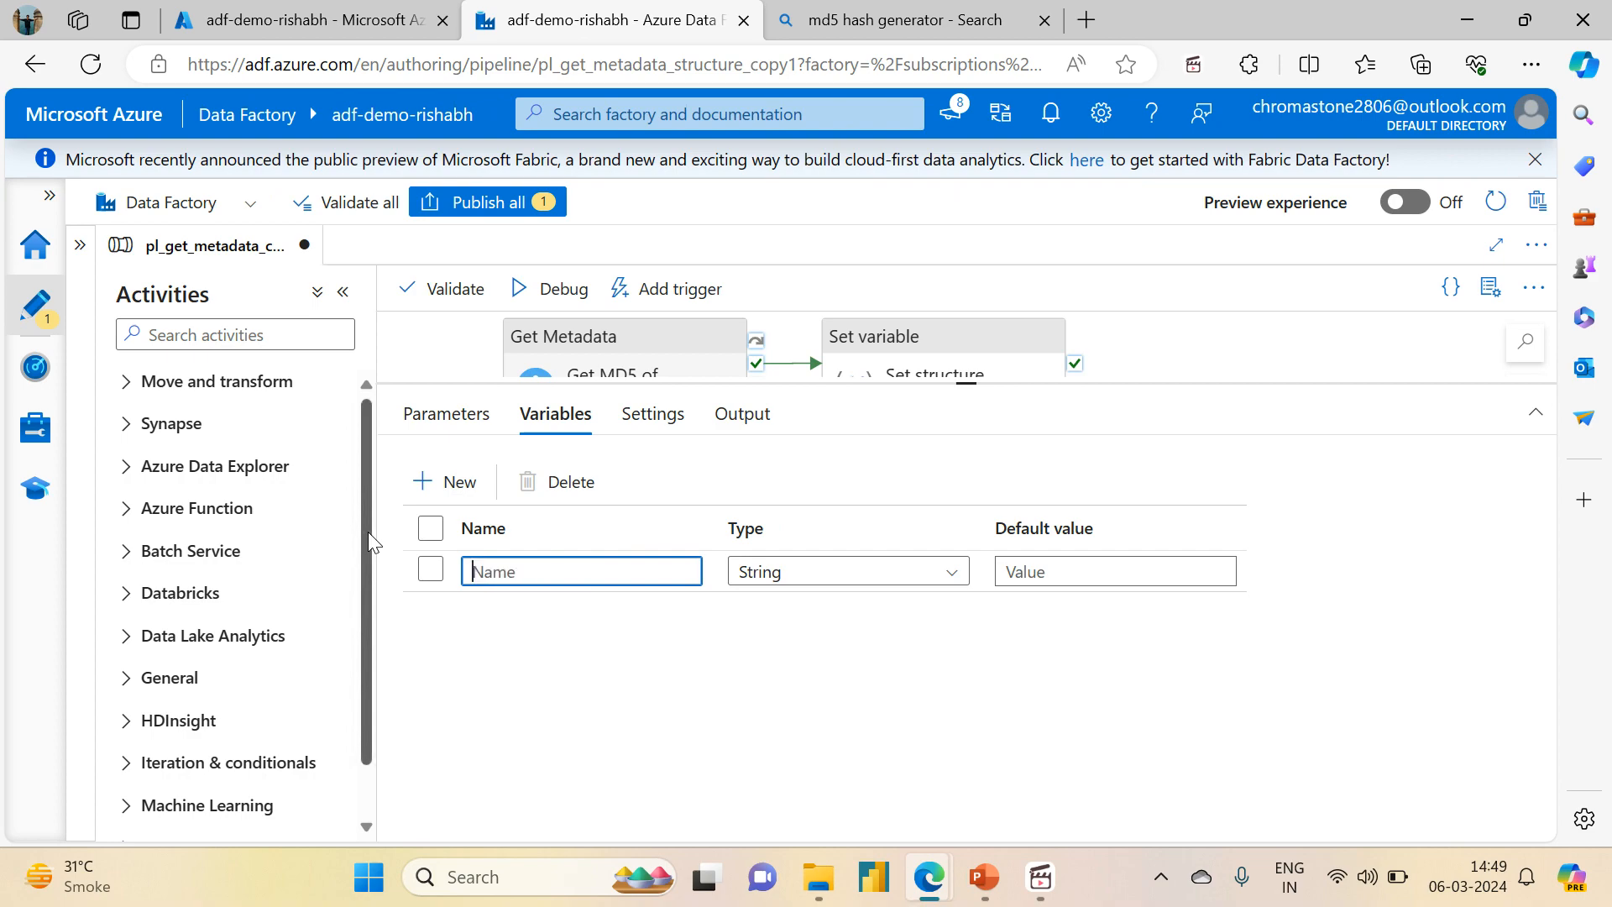
{"action": "type", "text": "md5value"}
Clear the old value expression of the Set variable activity in the expression builder.
{"action": "left_click", "coordinate": [873, 335]}
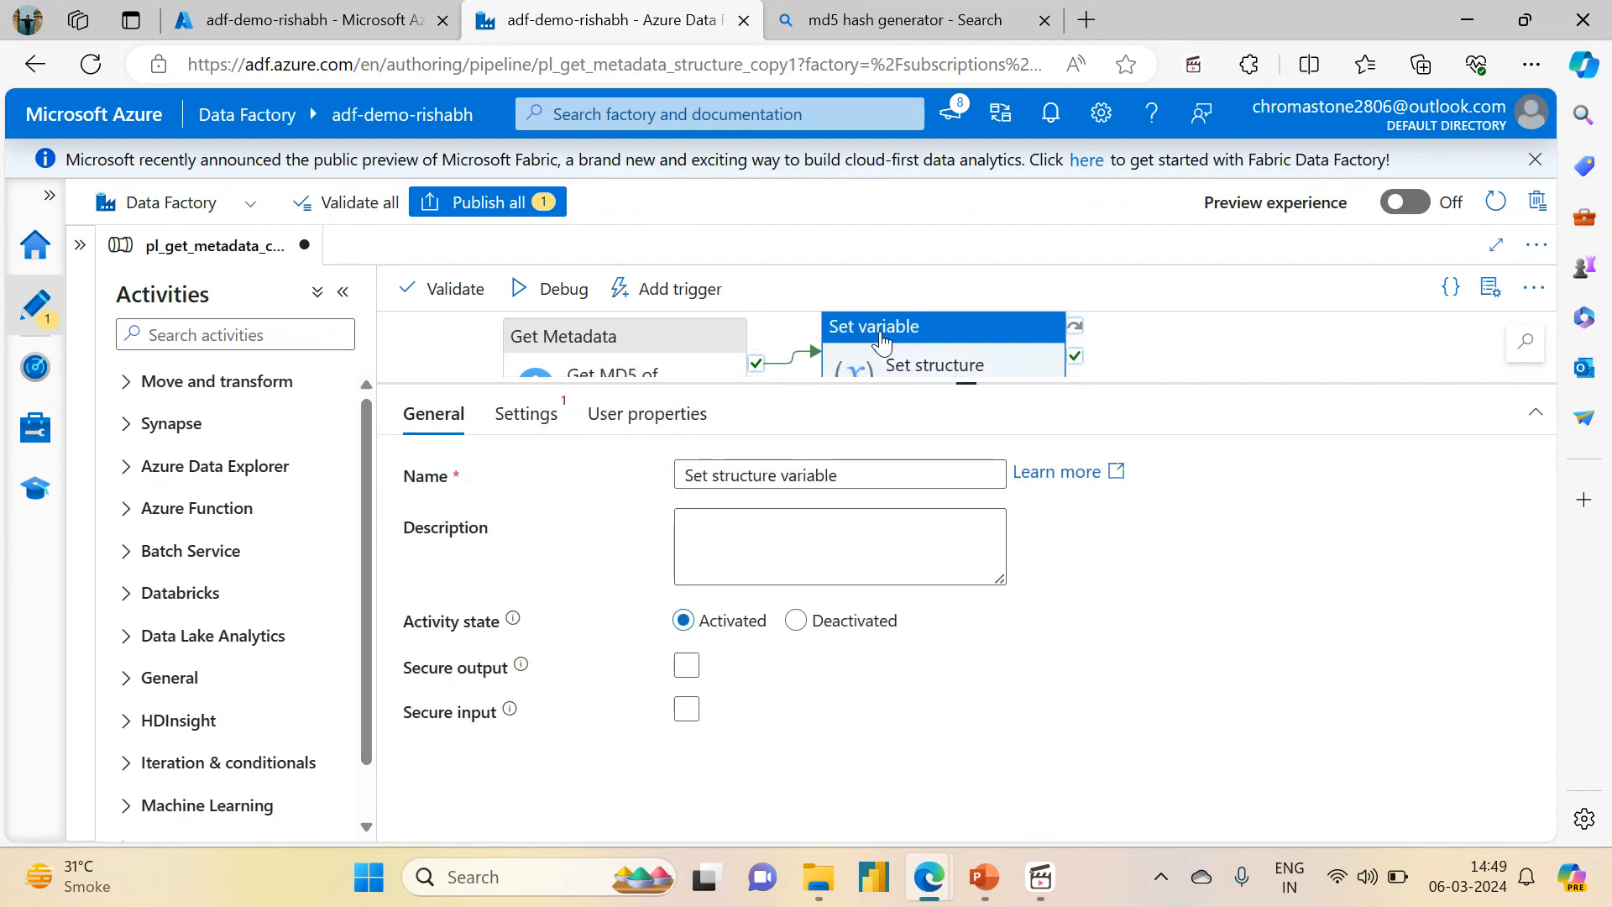
{"action": "left_click", "coordinate": [529, 415]}
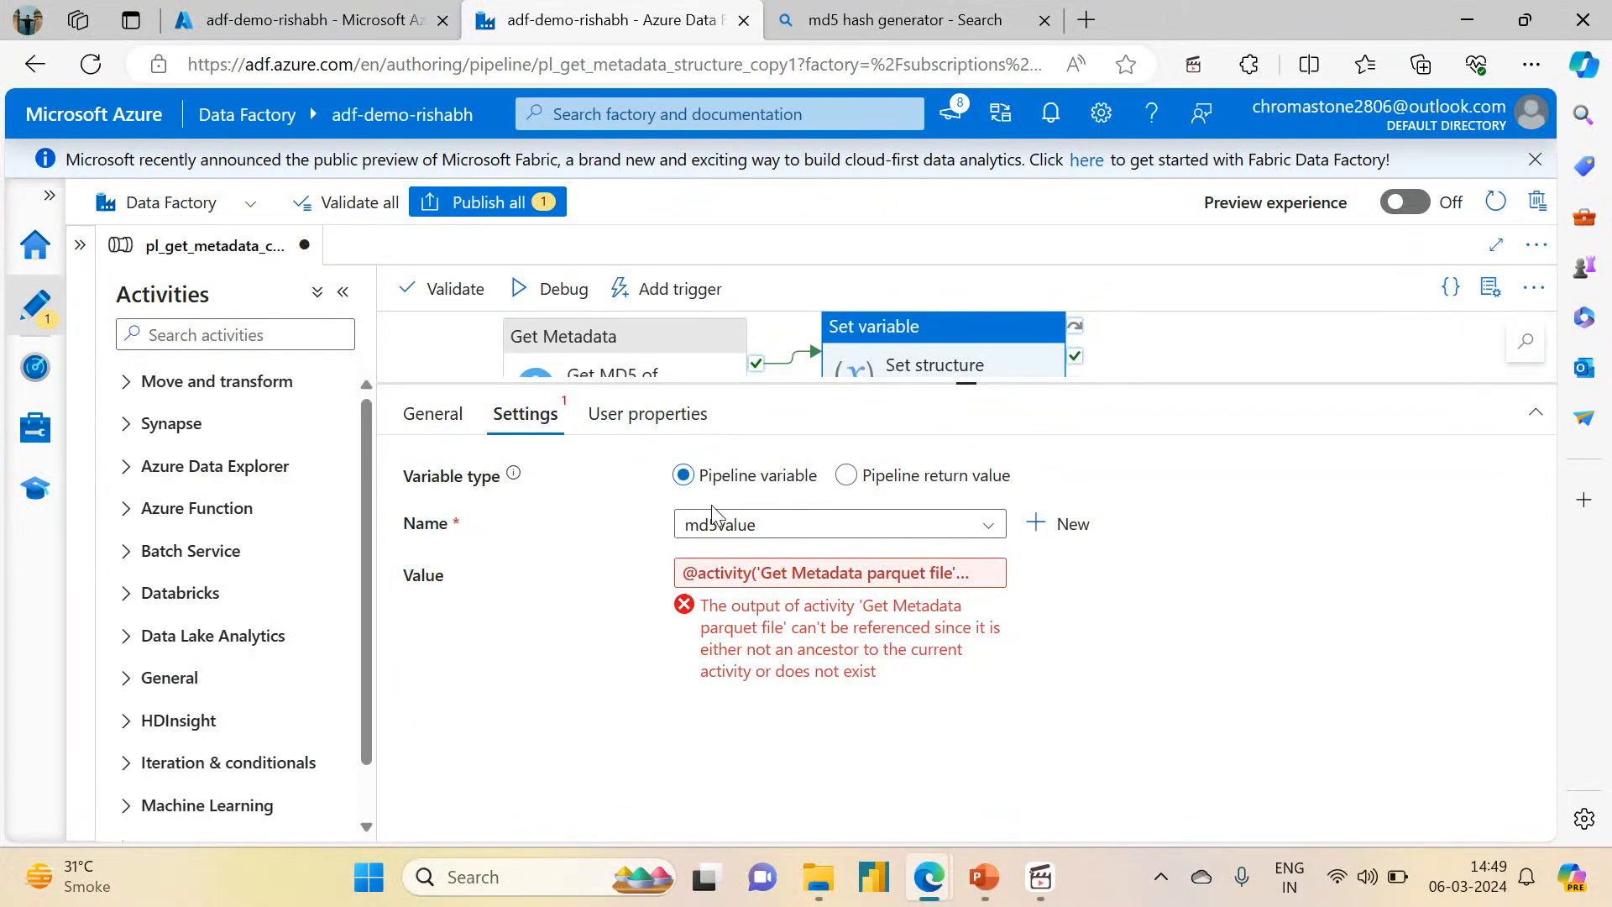
{"action": "left_click", "coordinate": [719, 574]}
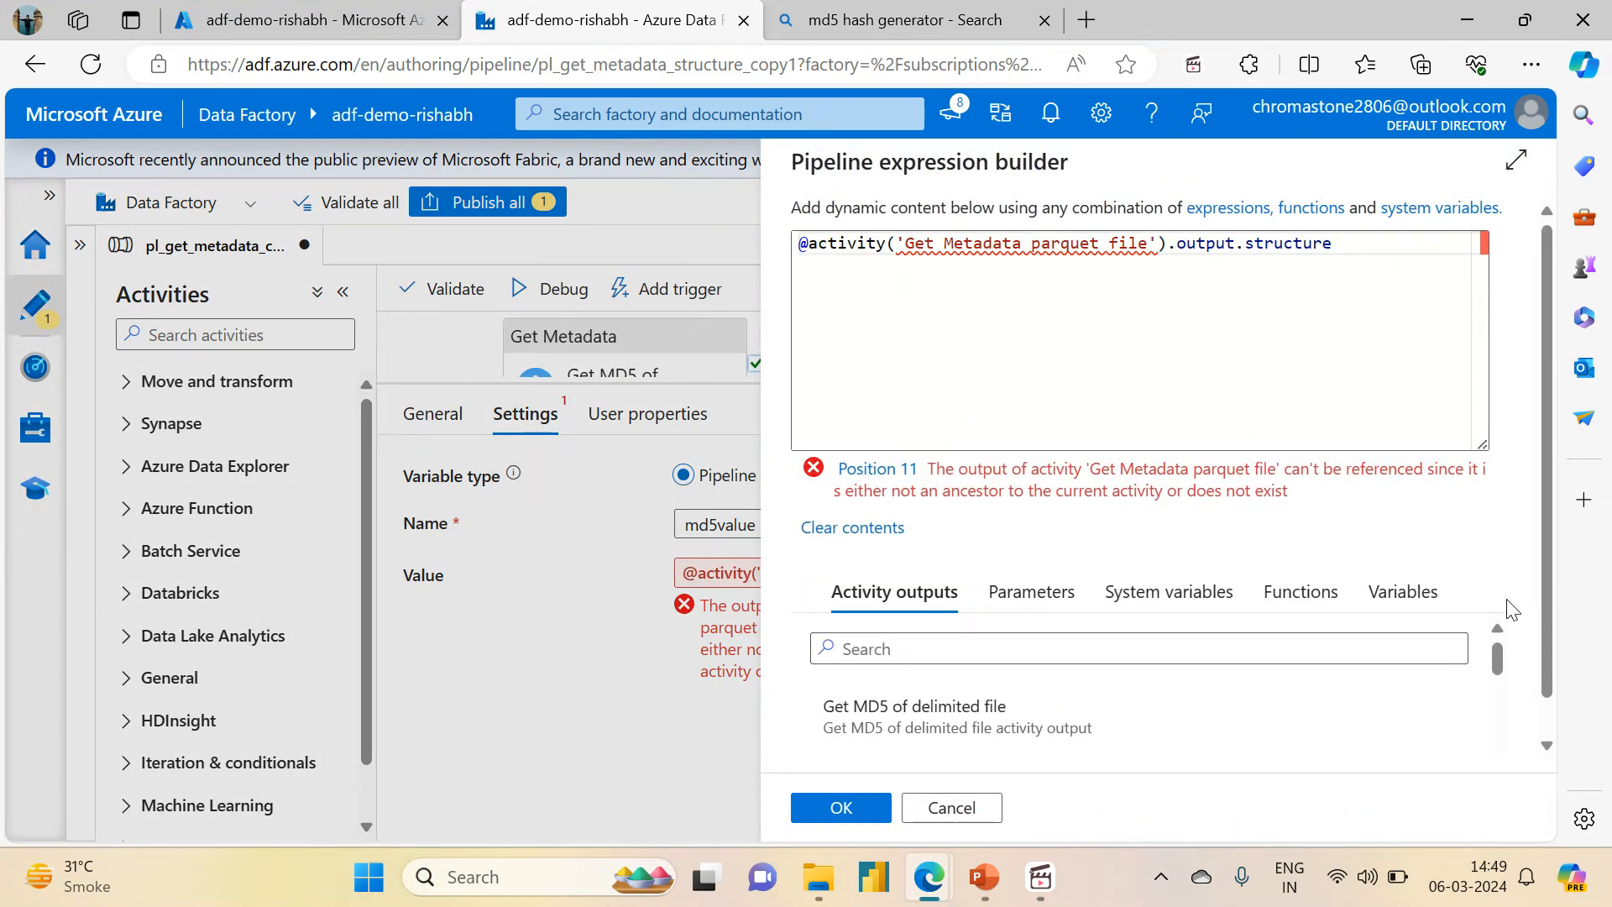
{"action": "left_click_drag", "start_coordinate": [1372, 248], "coordinate": [692, 258]}
{"action": "key", "text": "BackSpace"}
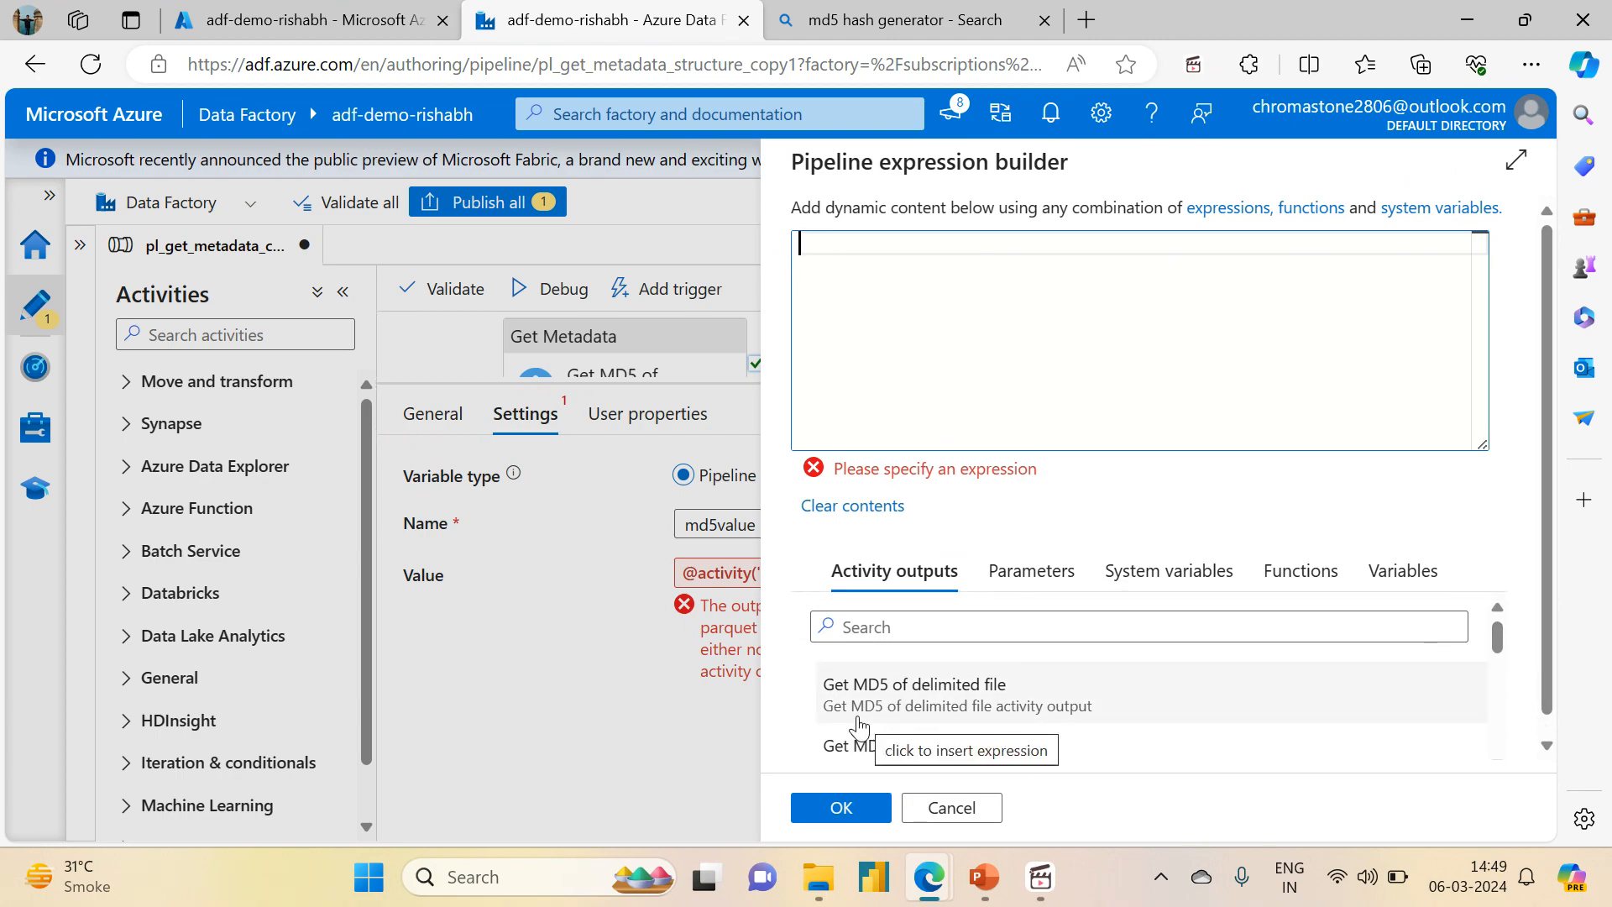
{"action": "left_click", "coordinate": [945, 713]}
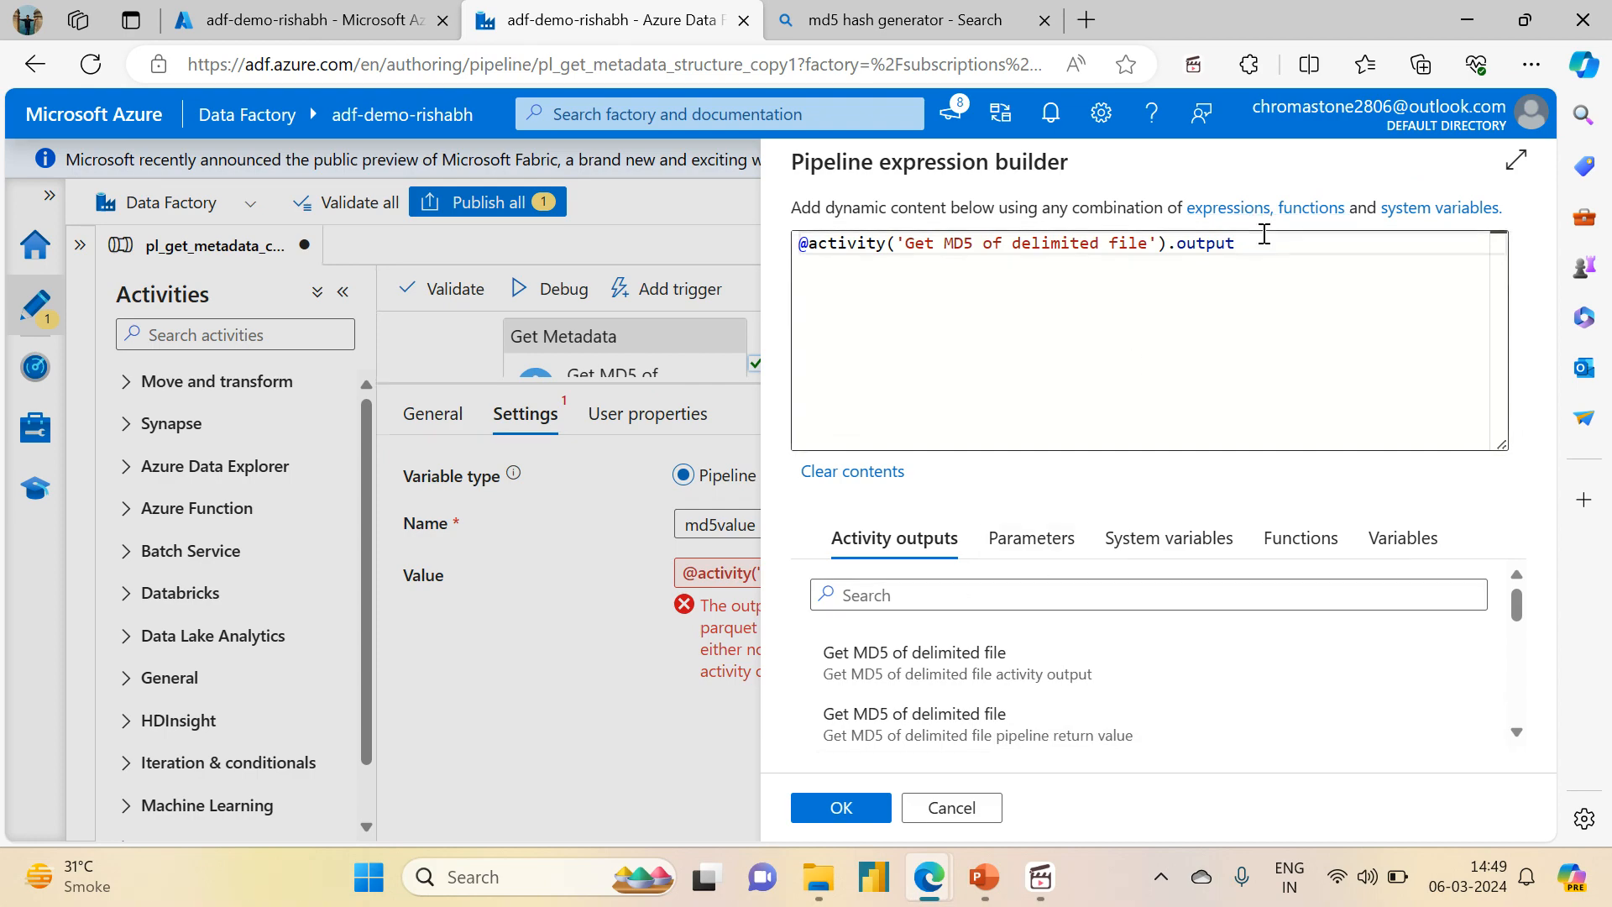
{"action": "left_click_drag", "start_coordinate": [1263, 241], "coordinate": [594, 239]}
{"action": "key", "text": "BackSpace"}
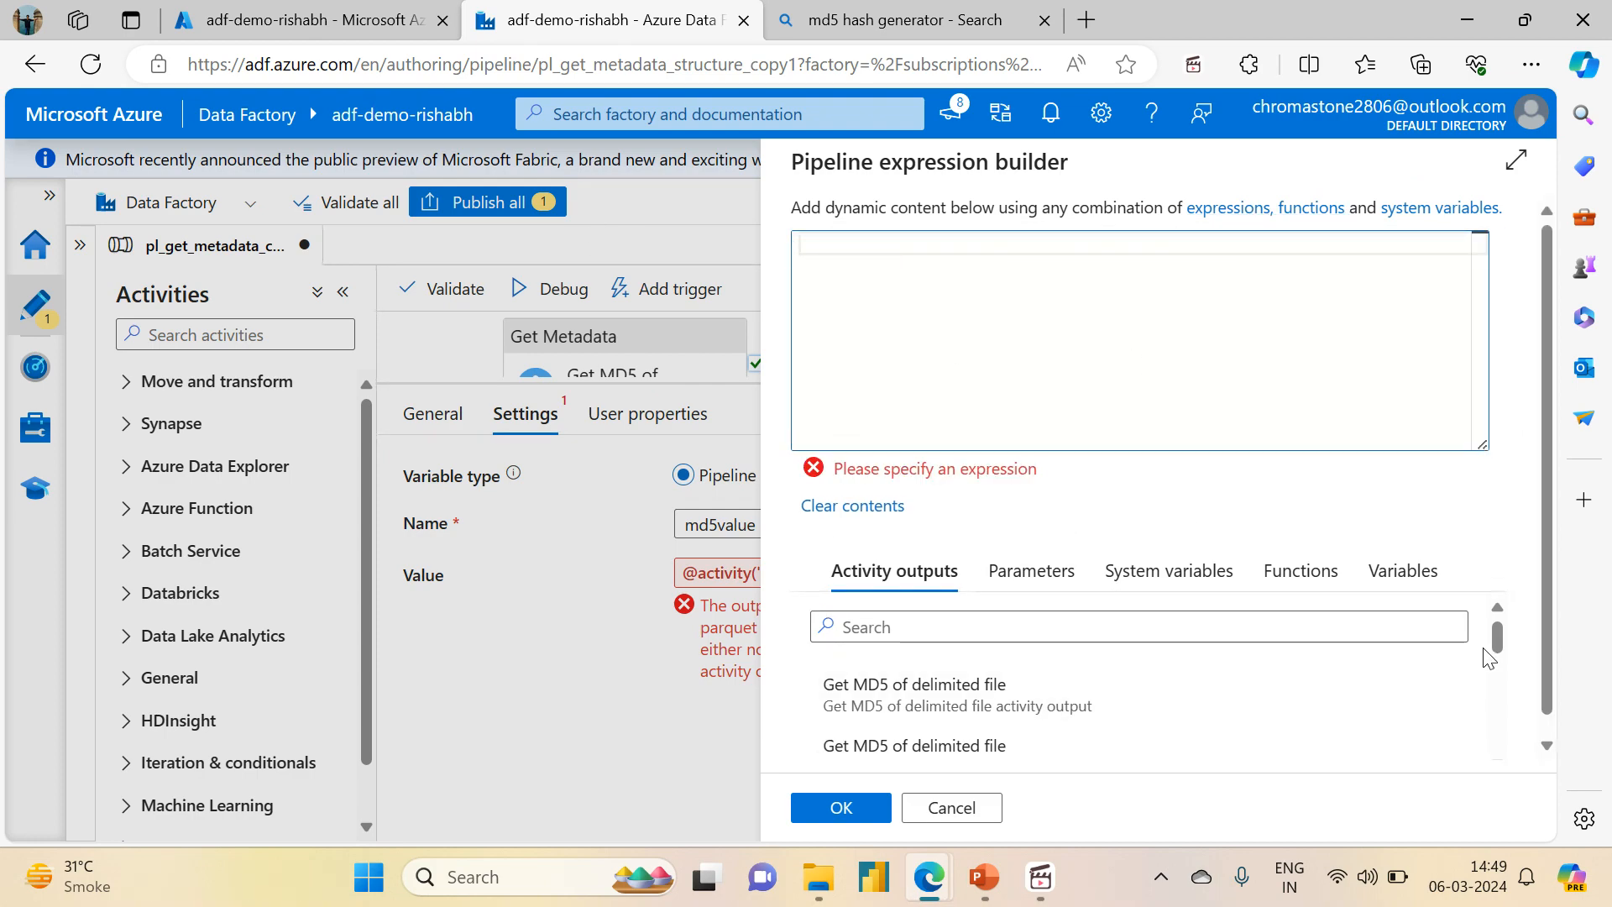
{"action": "left_click_drag", "start_coordinate": [1504, 653], "coordinate": [1497, 688]}
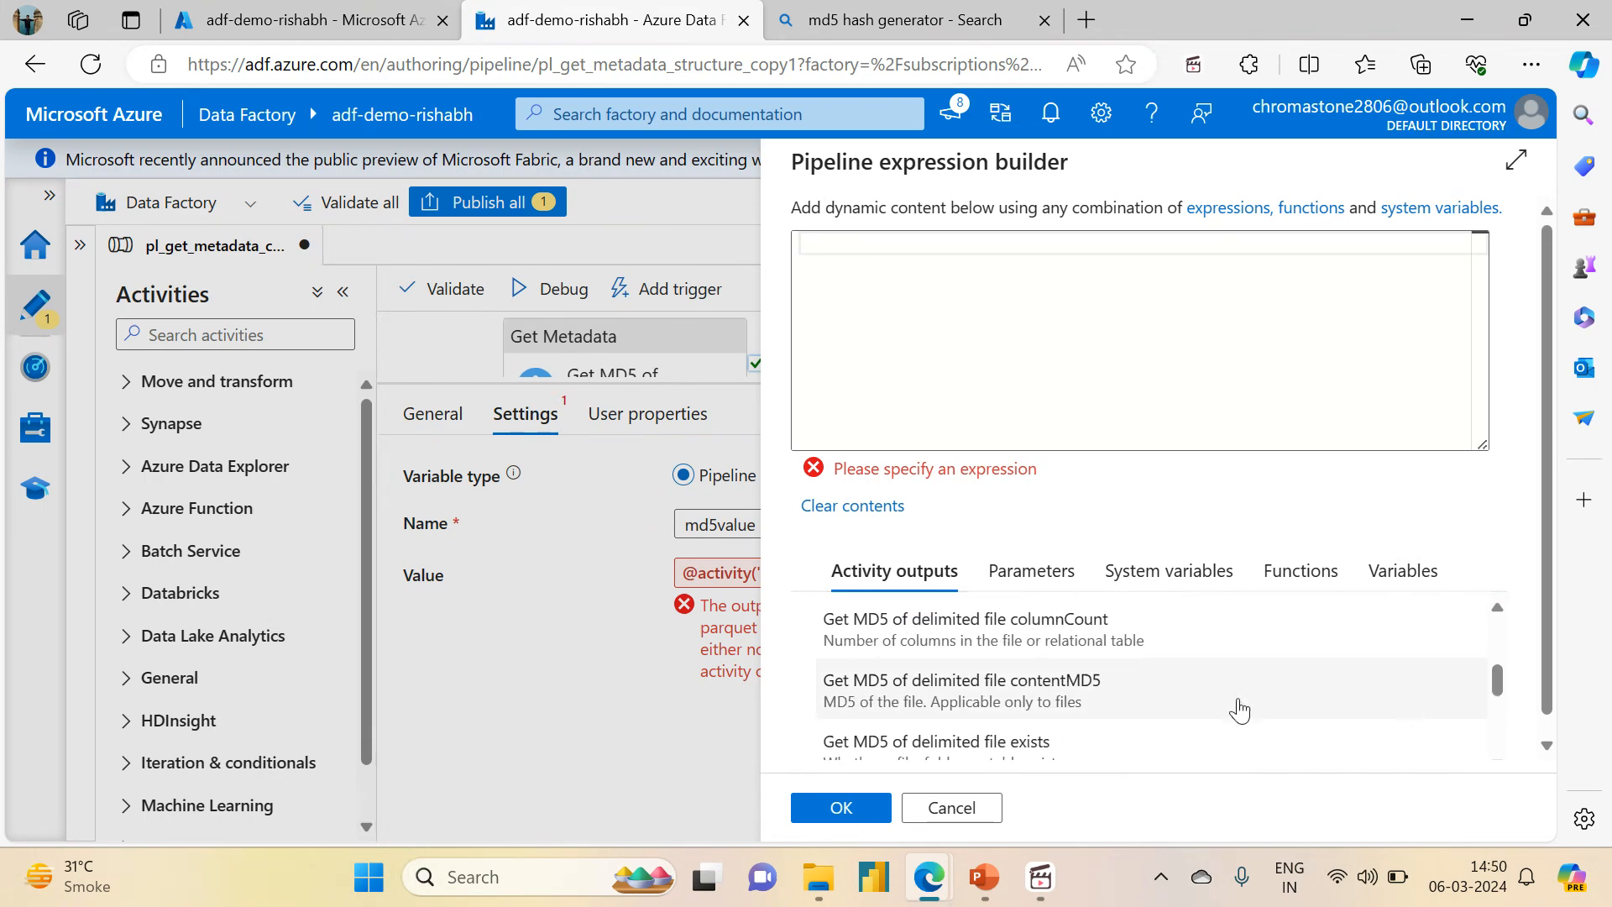
{"action": "left_click", "coordinate": [972, 696]}
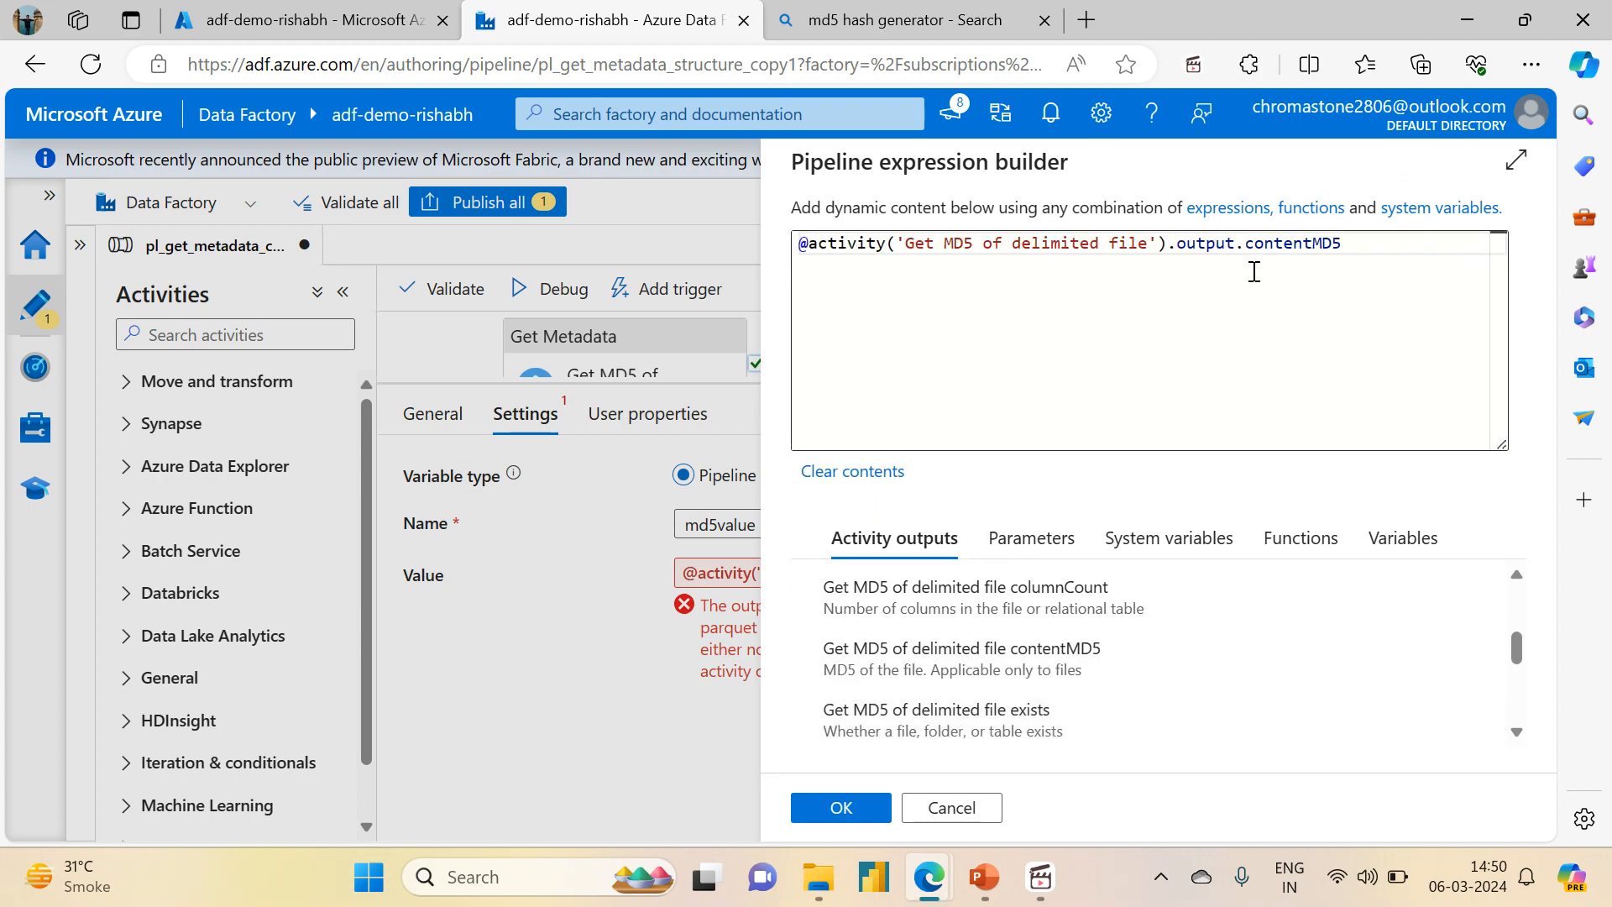
{"action": "left_click", "coordinate": [839, 808]}
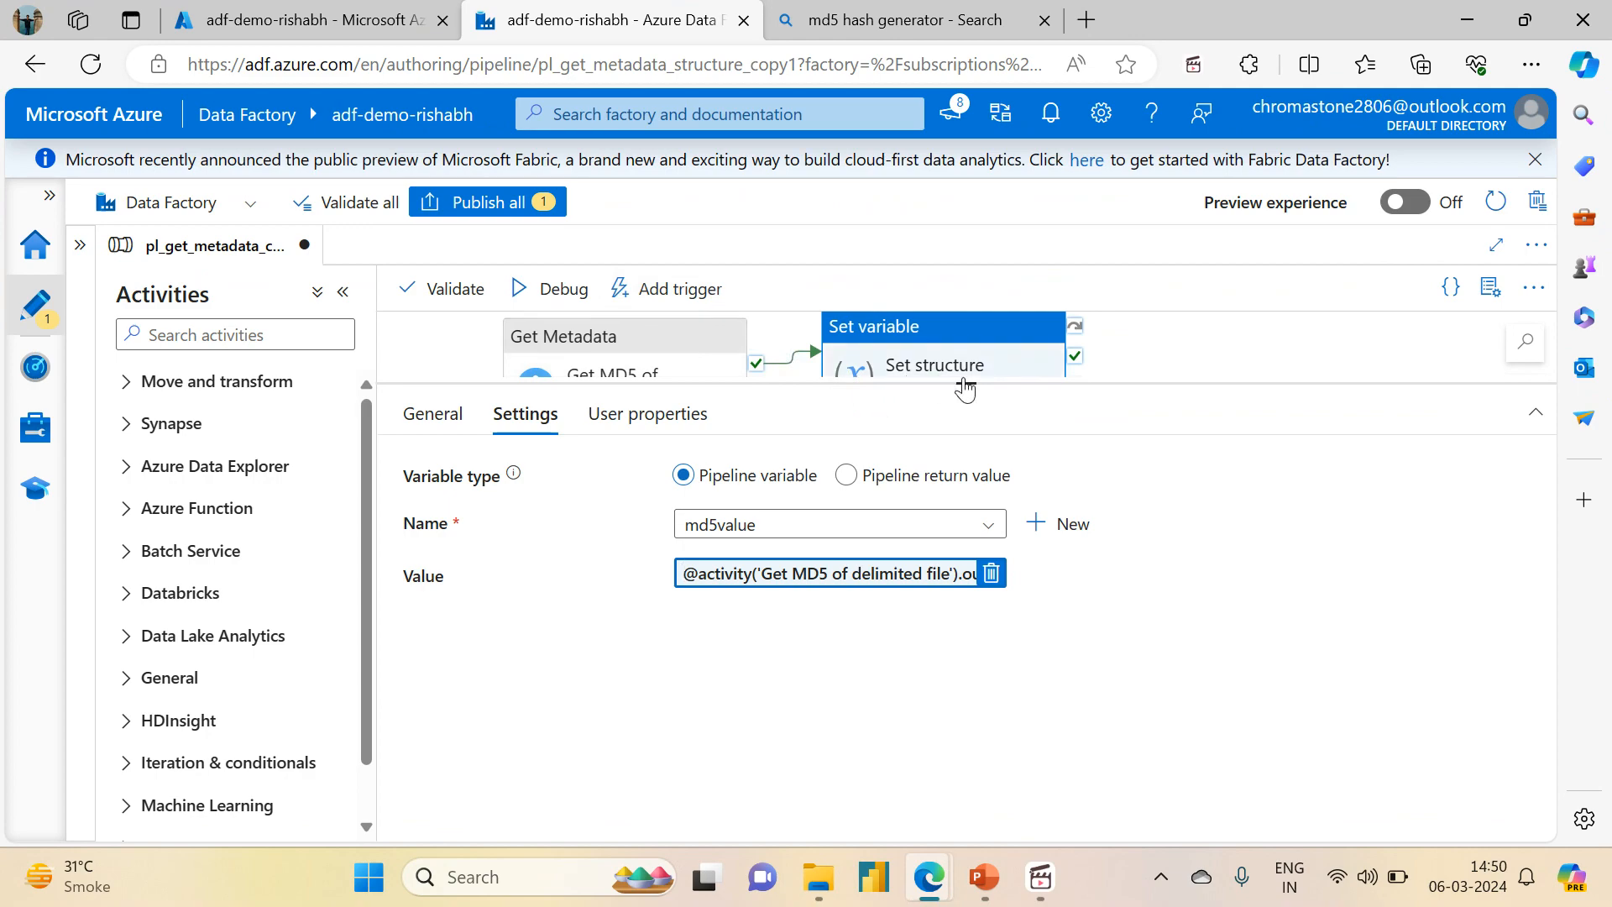
Publish all pending changes and trigger the pipeline manually with the last published configuration.
{"action": "left_click", "coordinate": [485, 202]}
{"action": "left_click", "coordinate": [844, 811]}
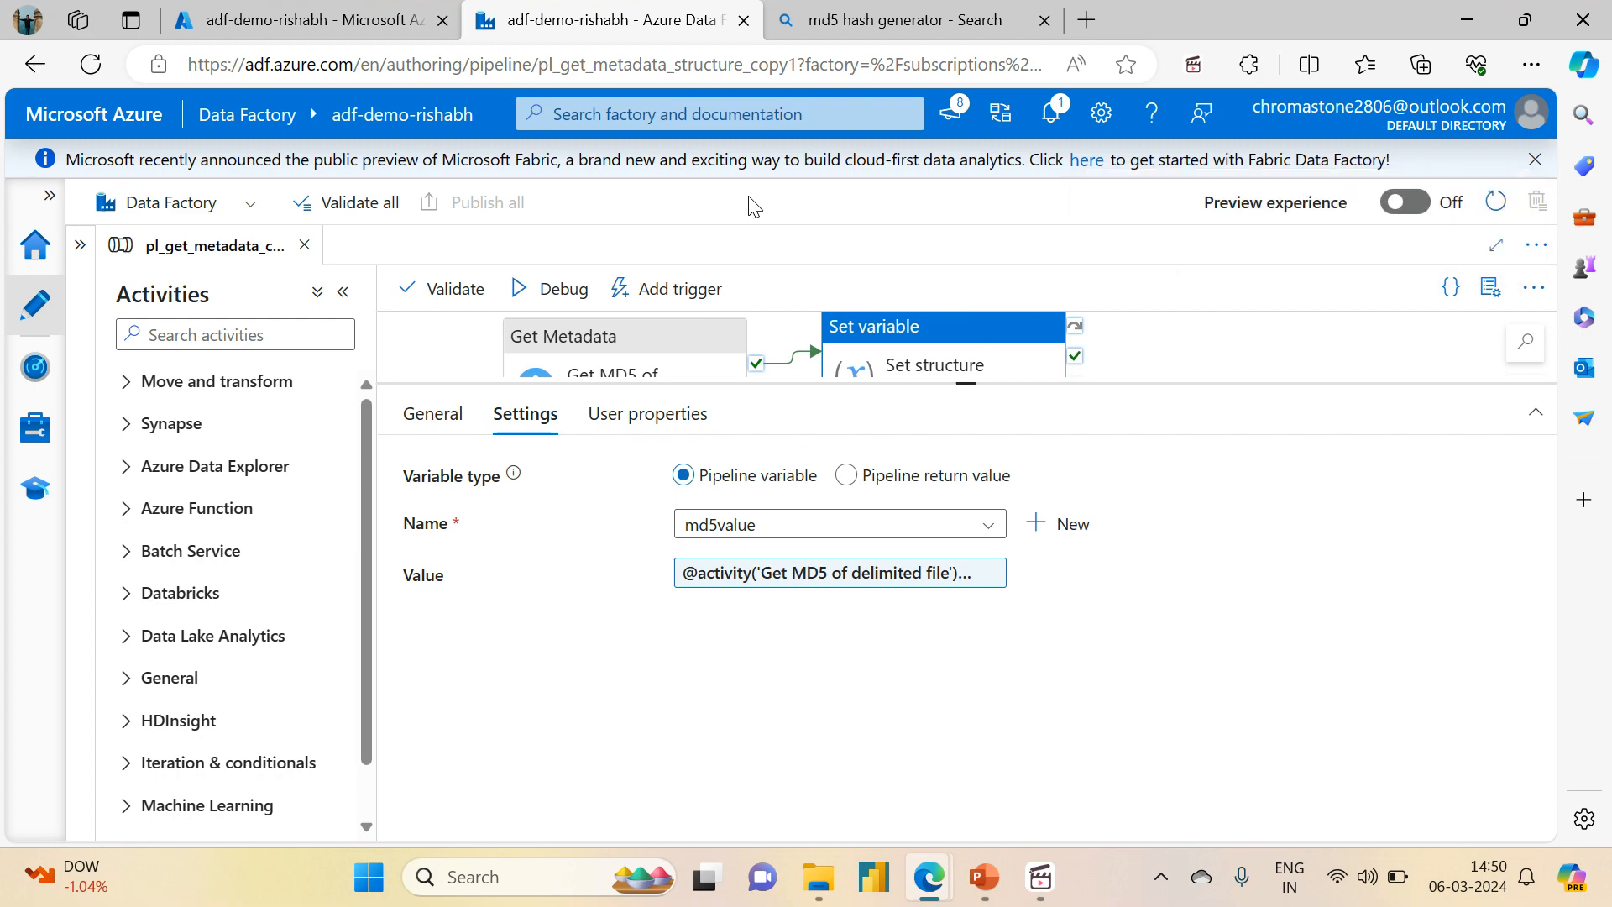
{"action": "left_click_drag", "start_coordinate": [967, 382], "coordinate": [966, 472]}
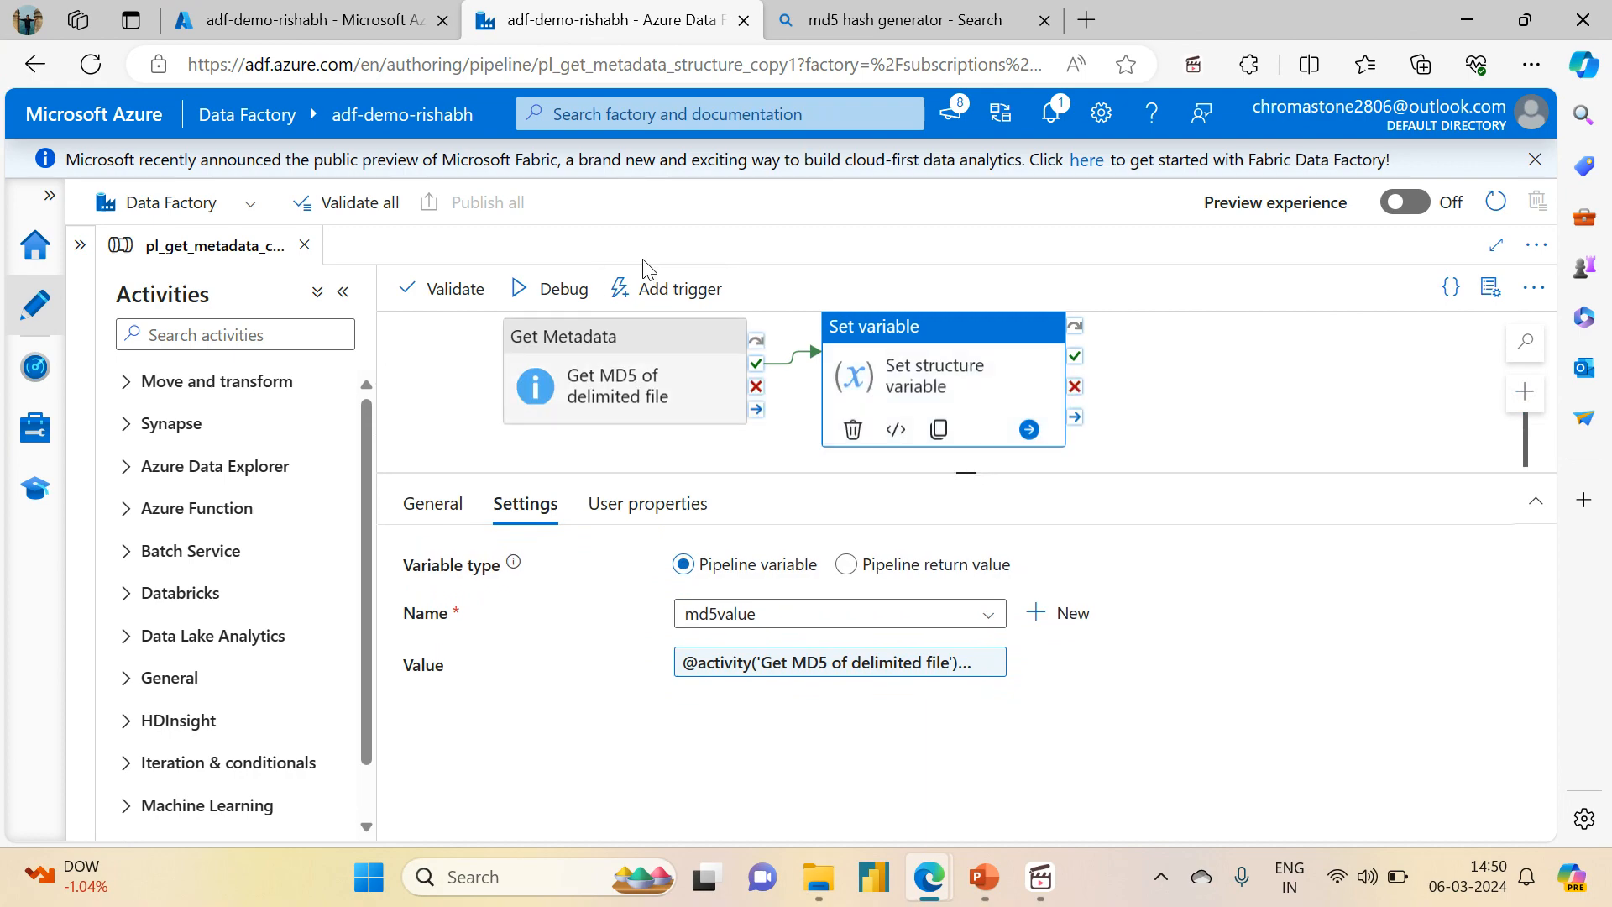
{"action": "left_click", "coordinate": [651, 291]}
{"action": "left_click", "coordinate": [658, 327]}
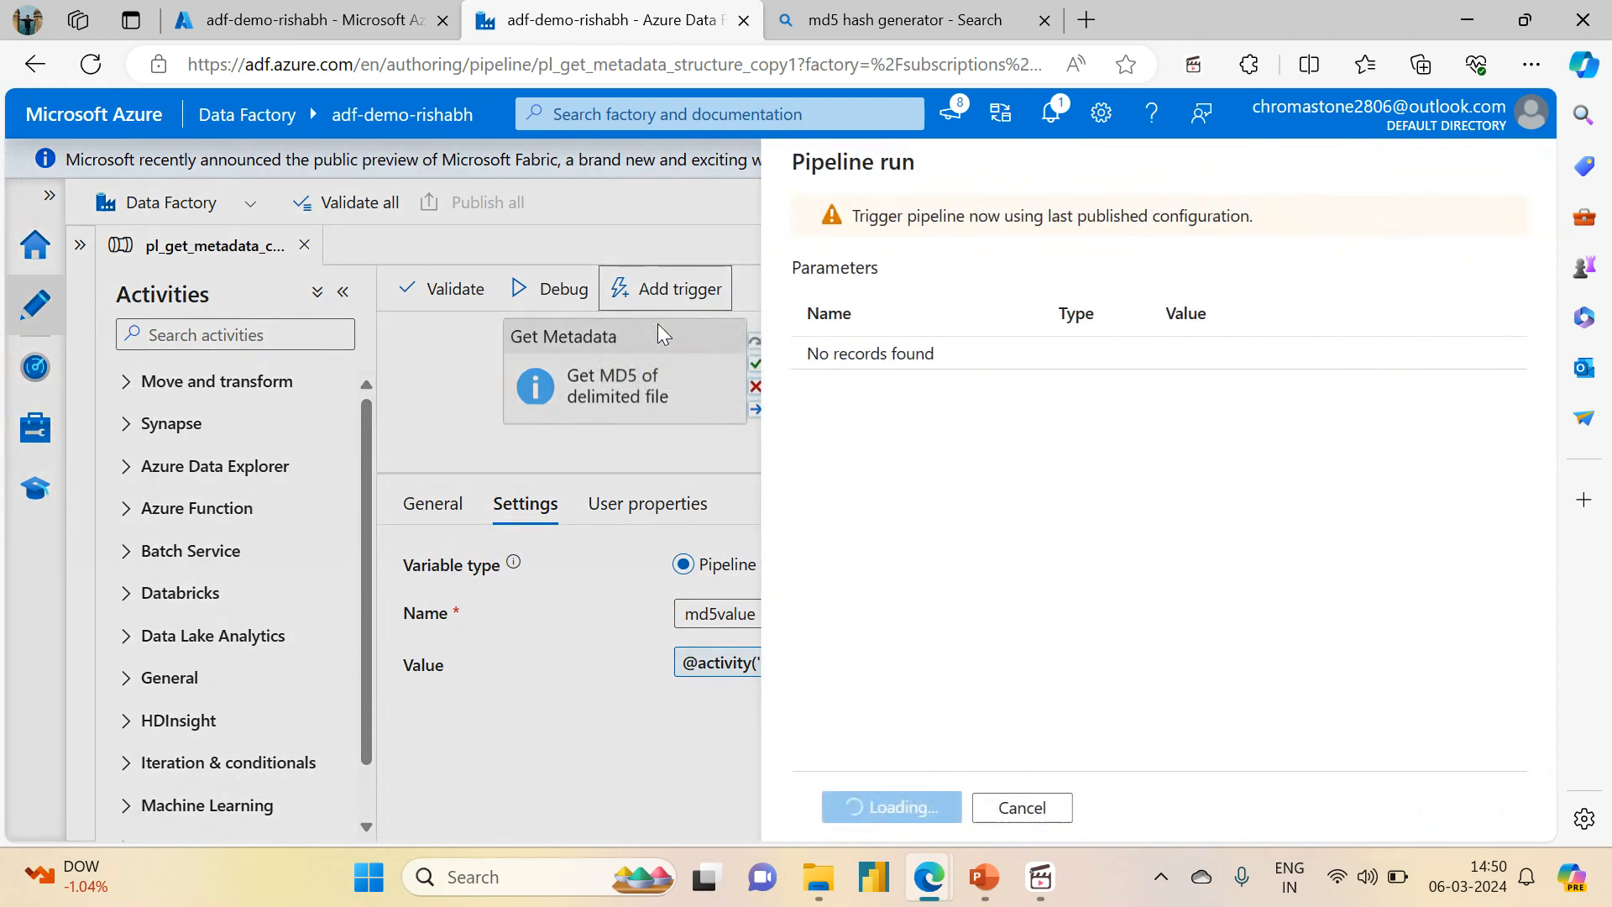
{"action": "left_click", "coordinate": [871, 809]}
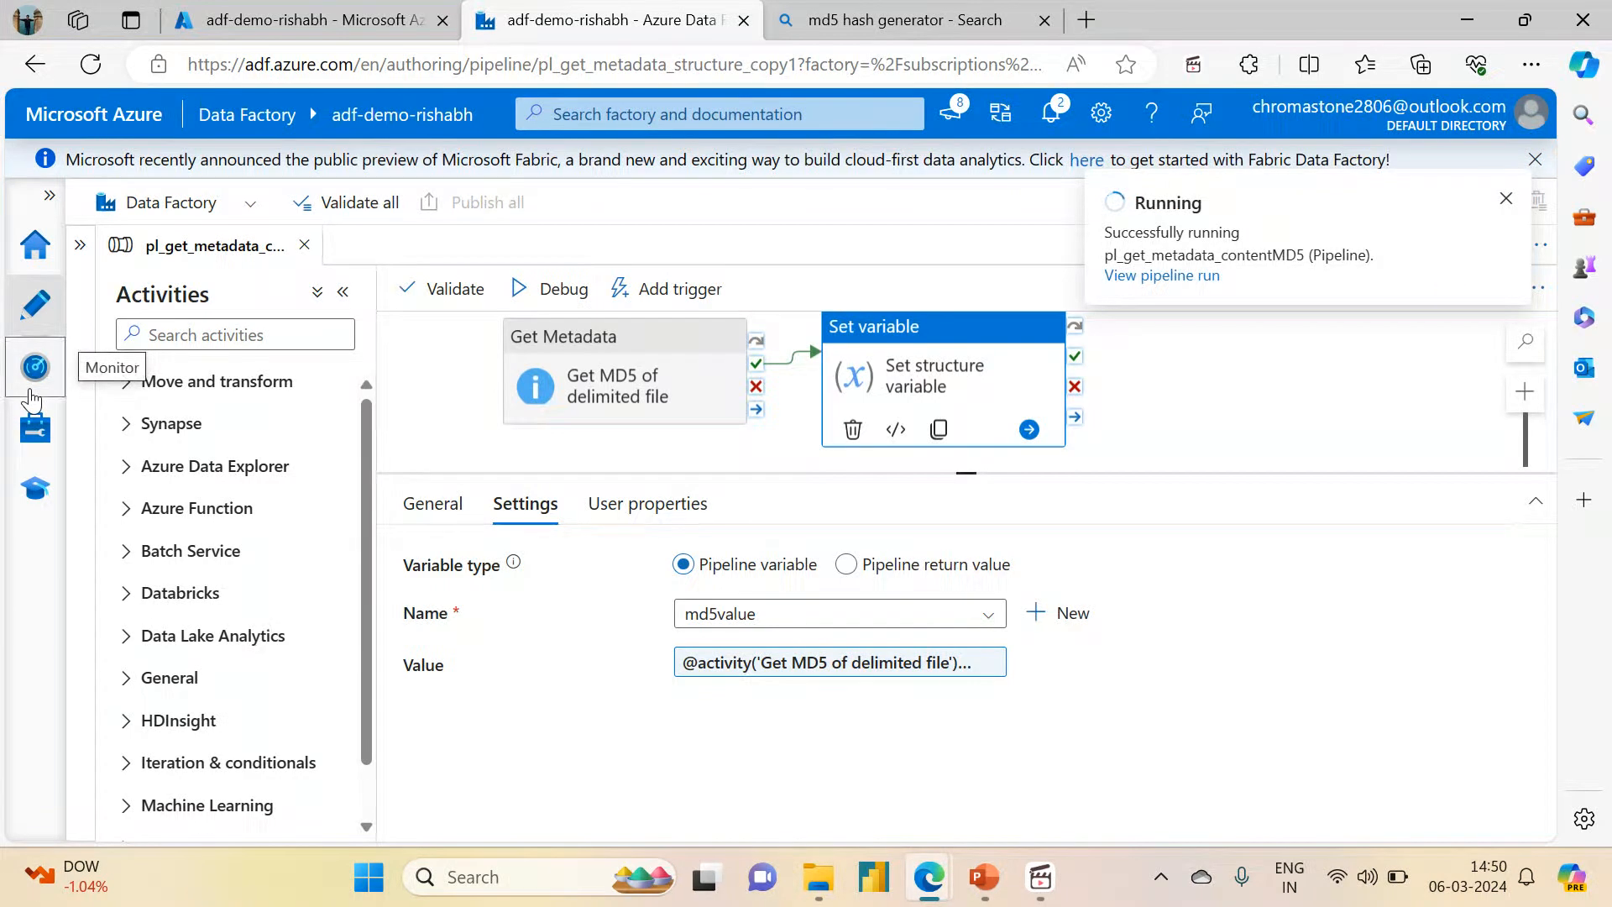
Open the activity runs of the triggered pl_get_metadata_contentMD5 run in monitoring, refreshing the run list first.
{"action": "left_click", "coordinate": [34, 369]}
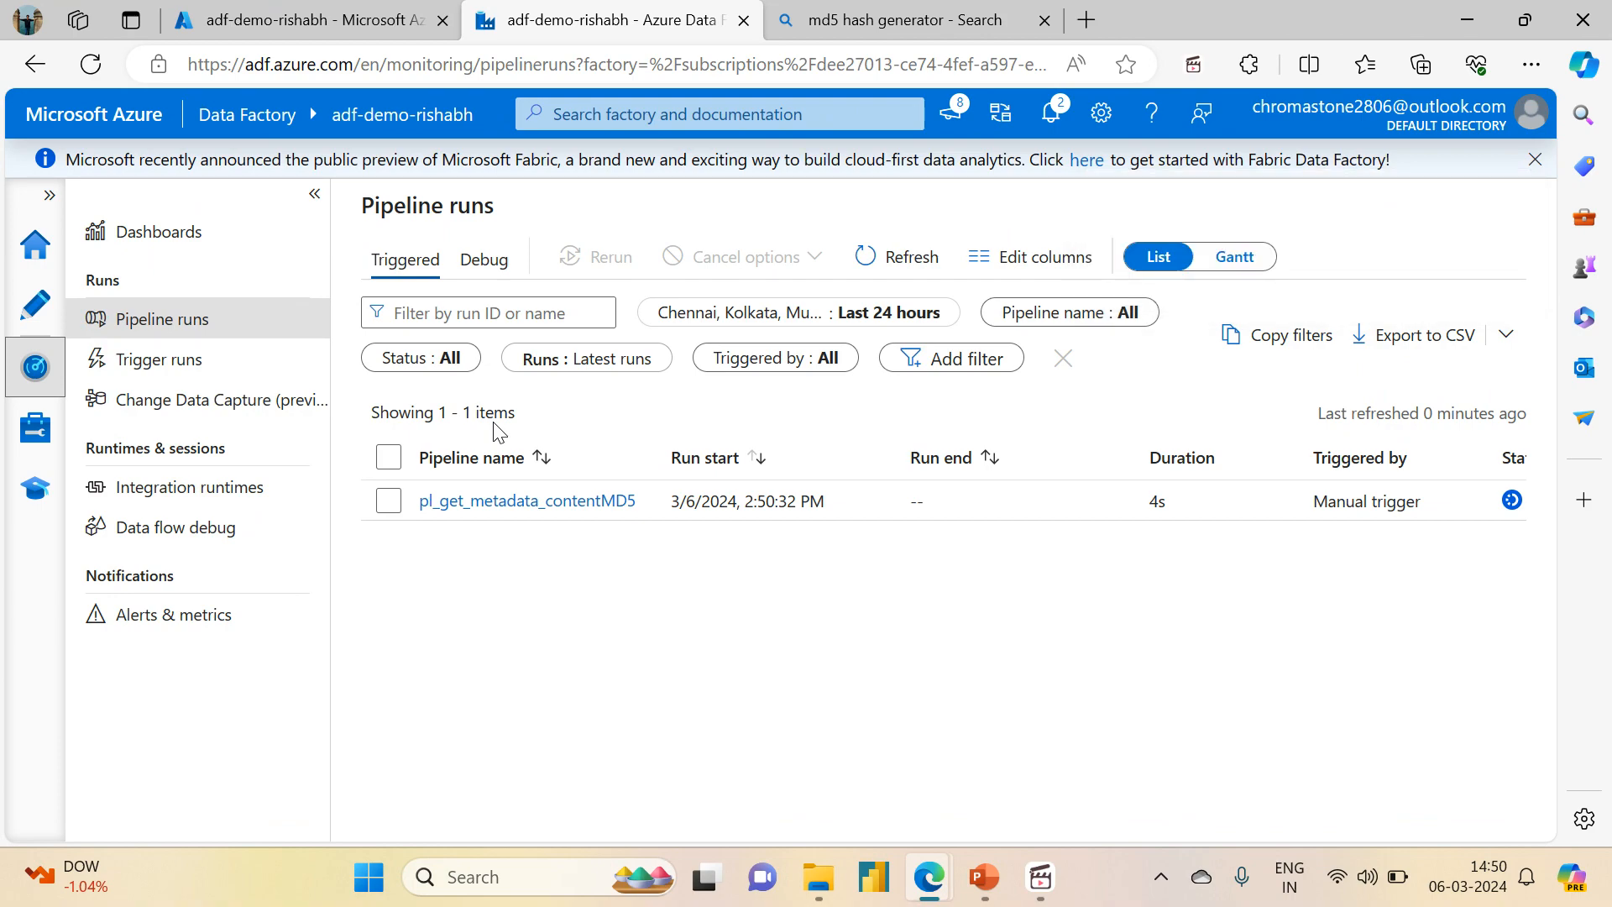
{"action": "left_click", "coordinate": [883, 274]}
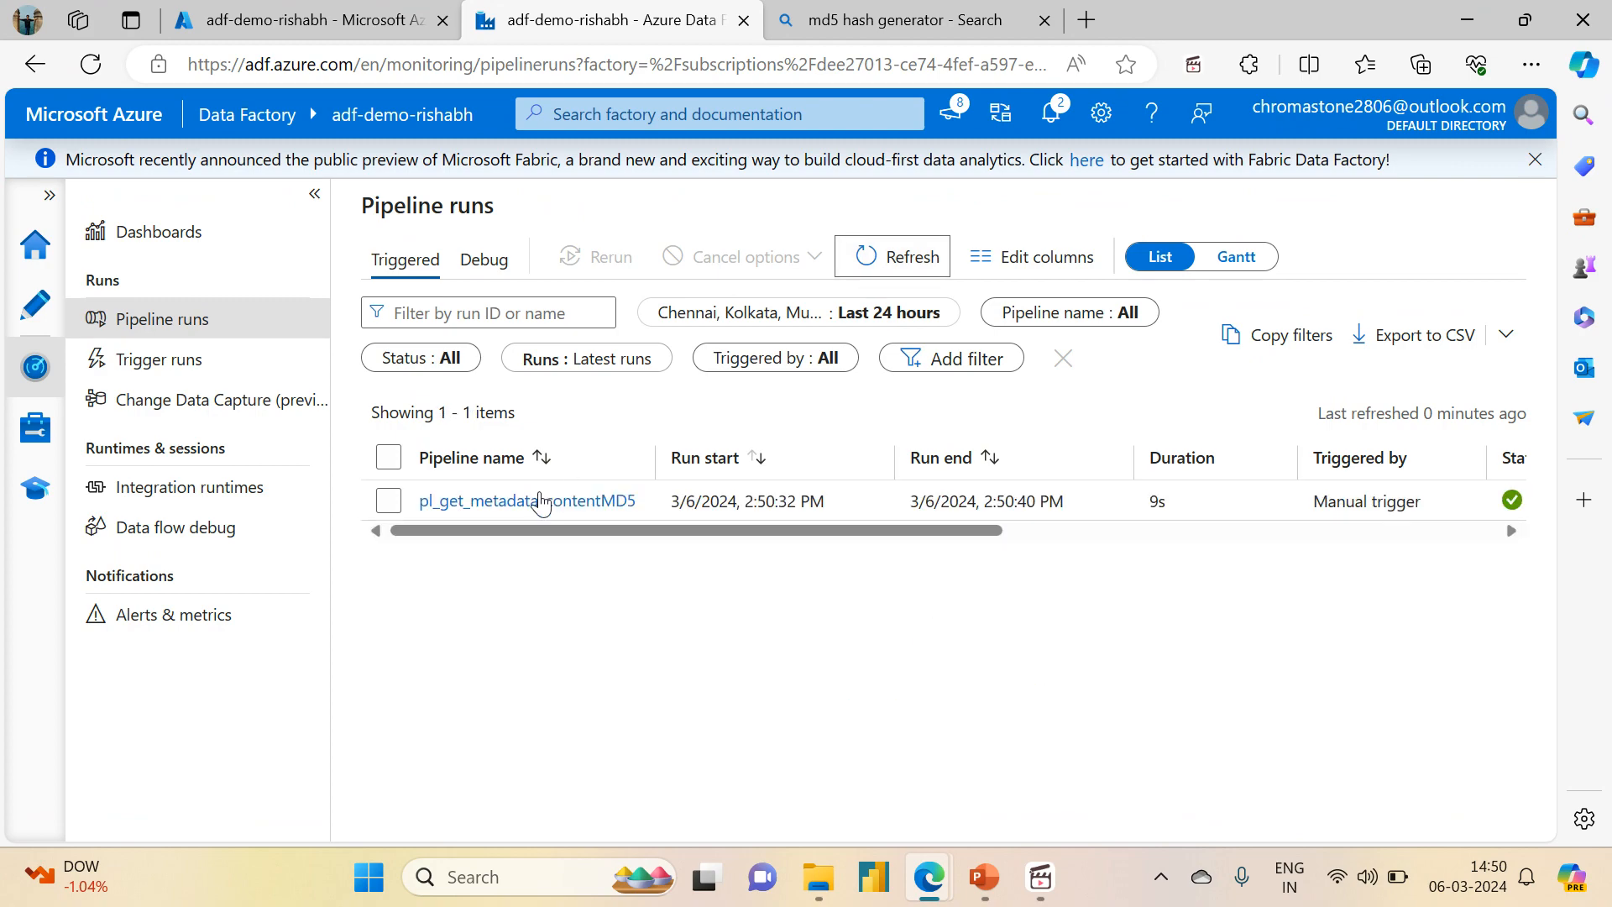
{"action": "left_click", "coordinate": [492, 501]}
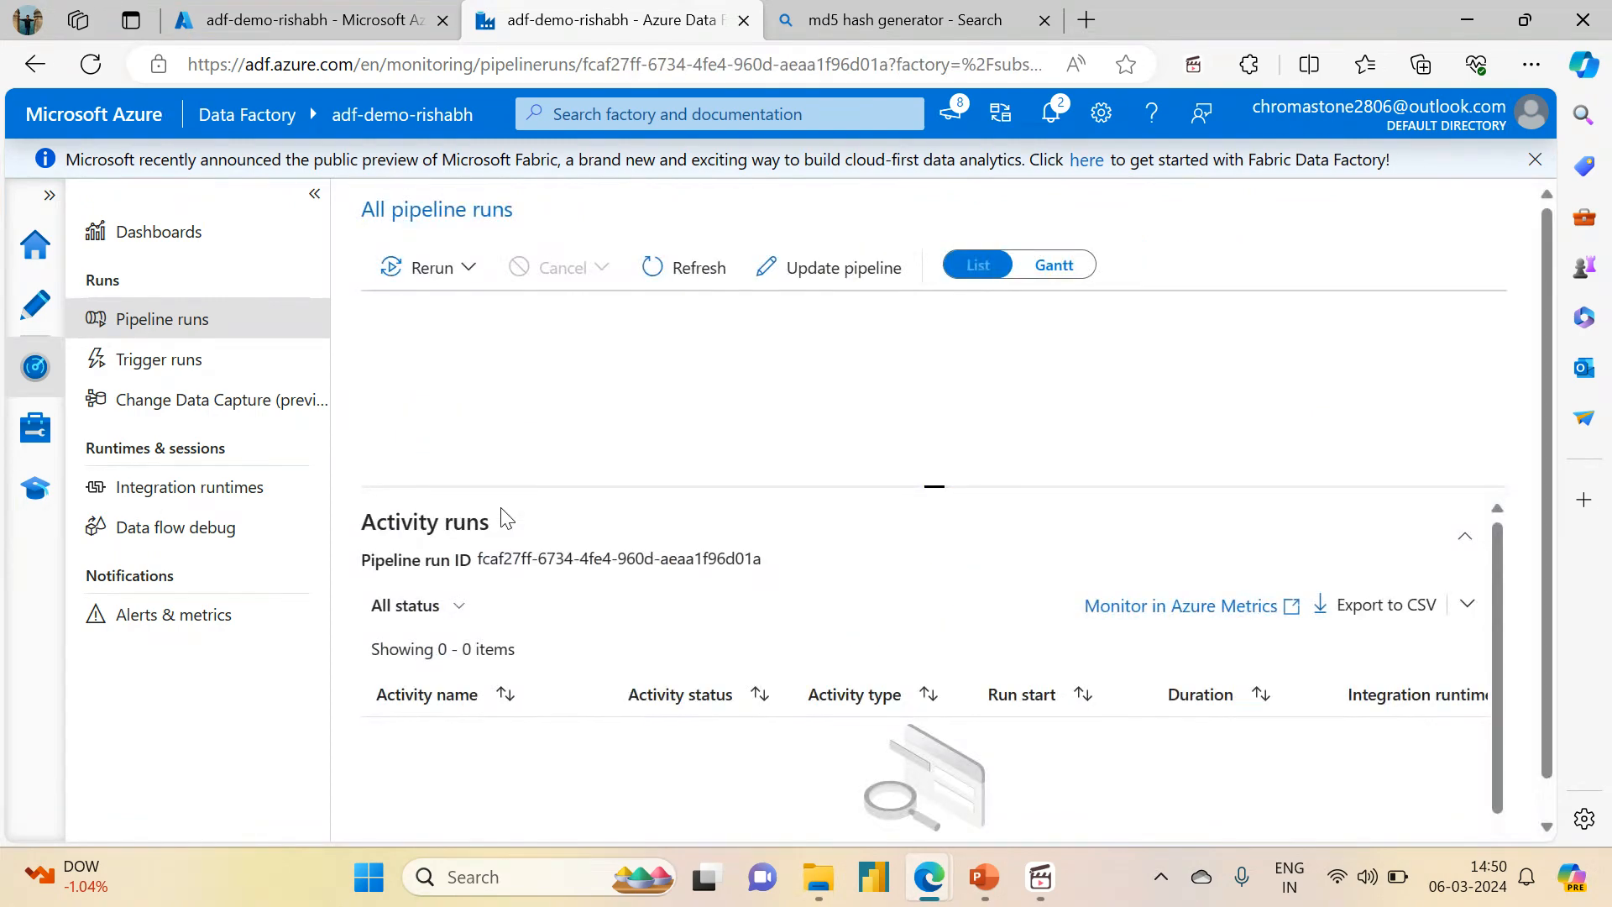
{"action": "left_click_drag", "start_coordinate": [933, 489], "coordinate": [933, 374]}
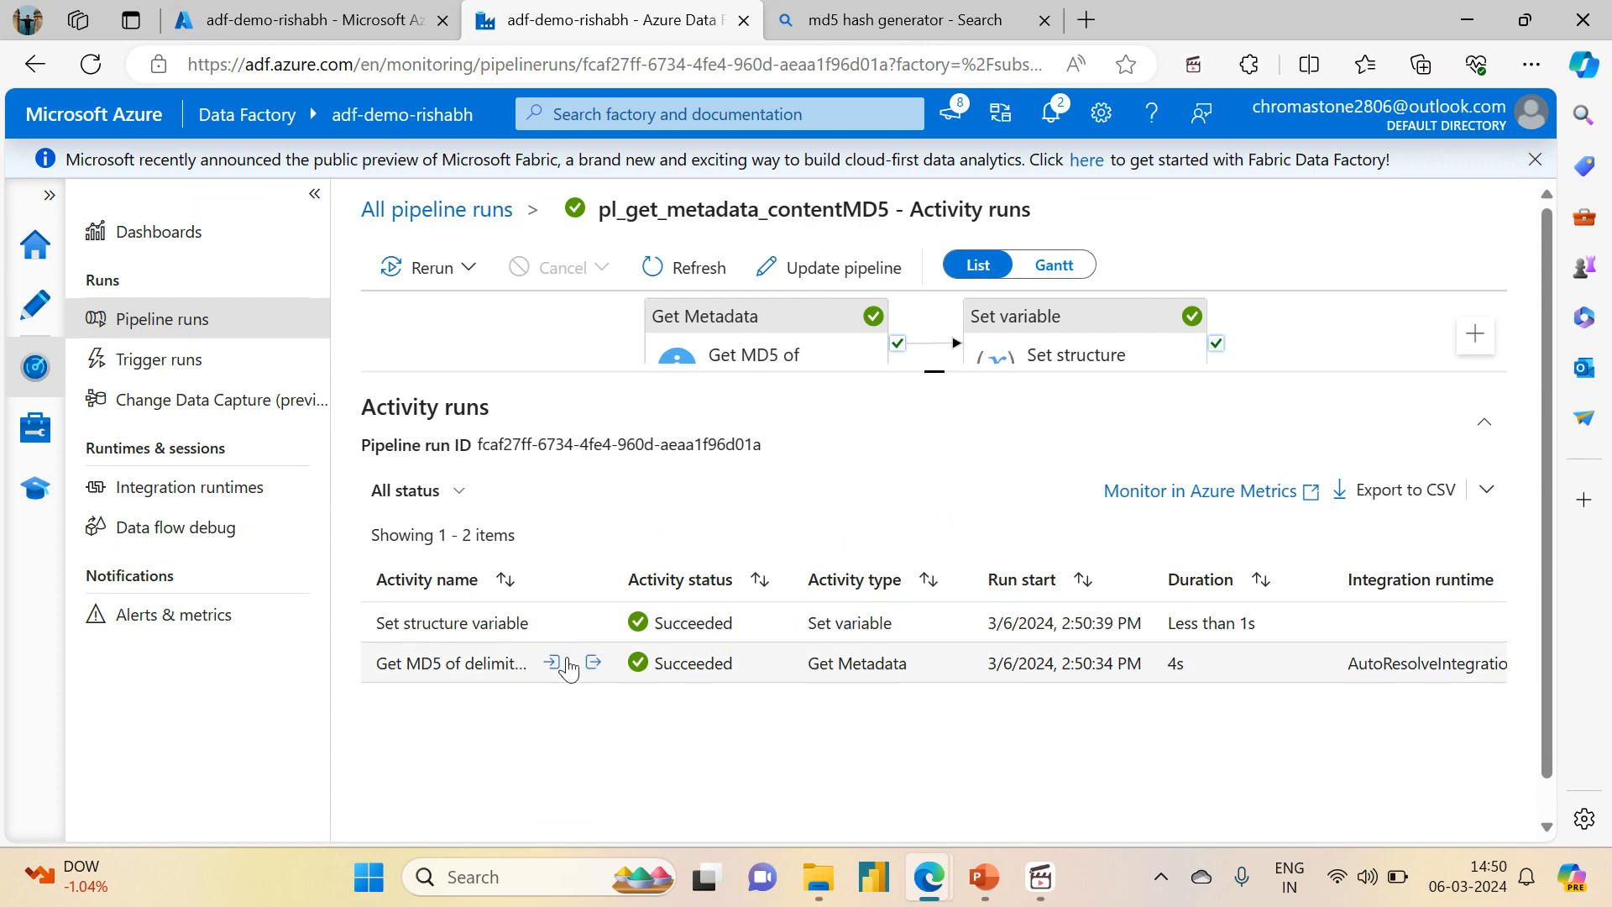
Compare the contentMD5 in the Get MD5 of delimited file output with the value in the Set structure variable output.
{"action": "left_click", "coordinate": [594, 662]}
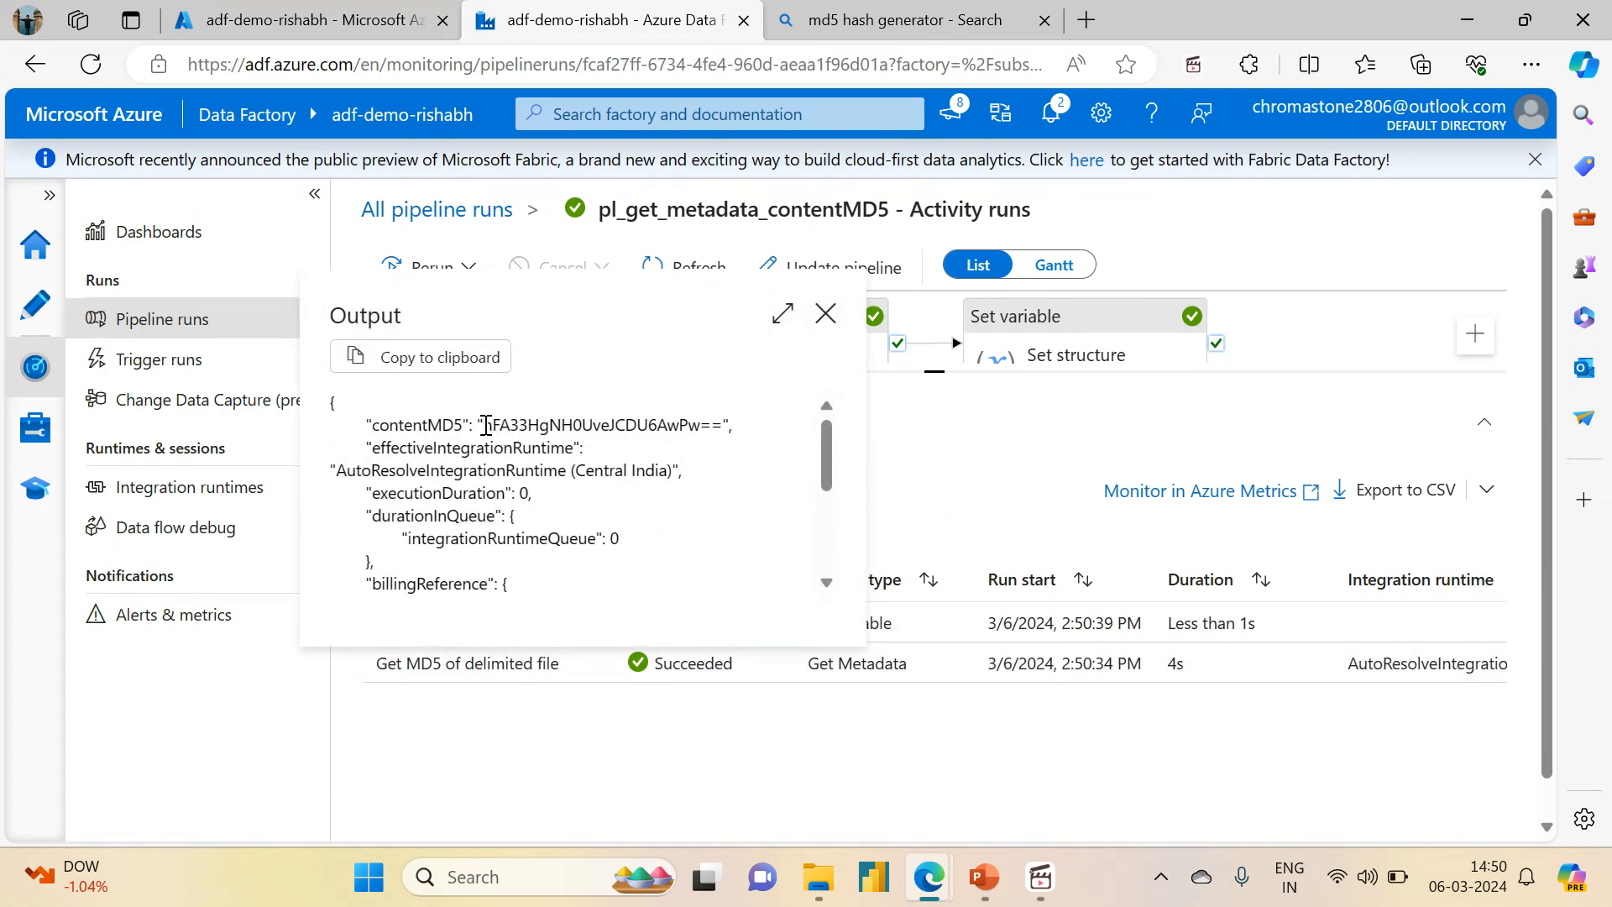
{"action": "left_click_drag", "start_coordinate": [486, 426], "coordinate": [727, 422]}
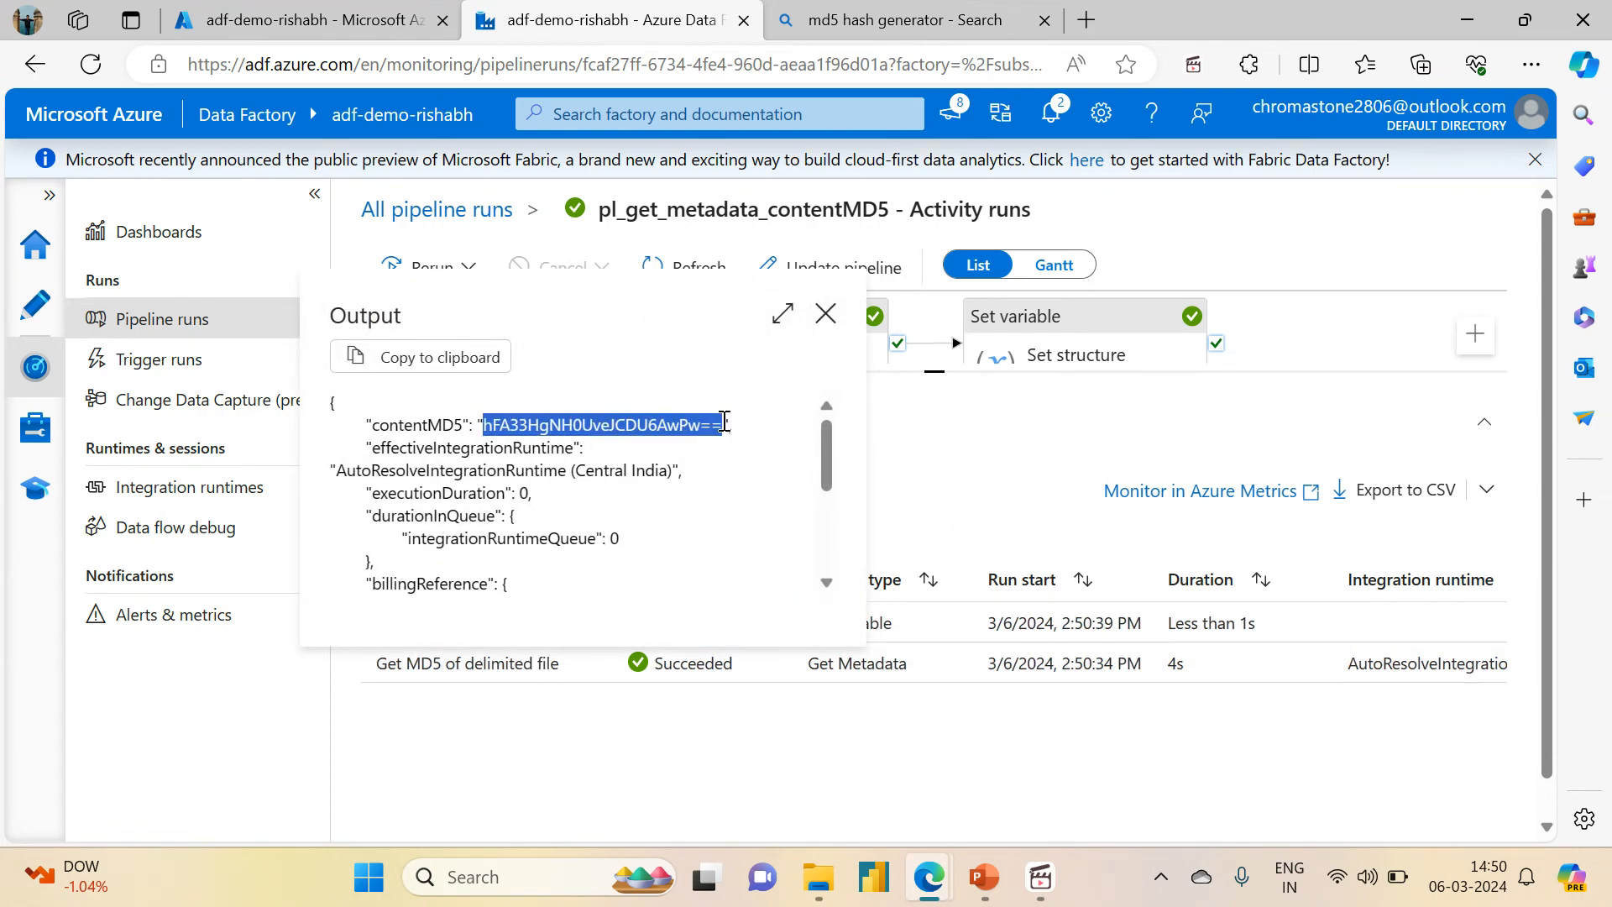
{"action": "left_click", "coordinate": [802, 335]}
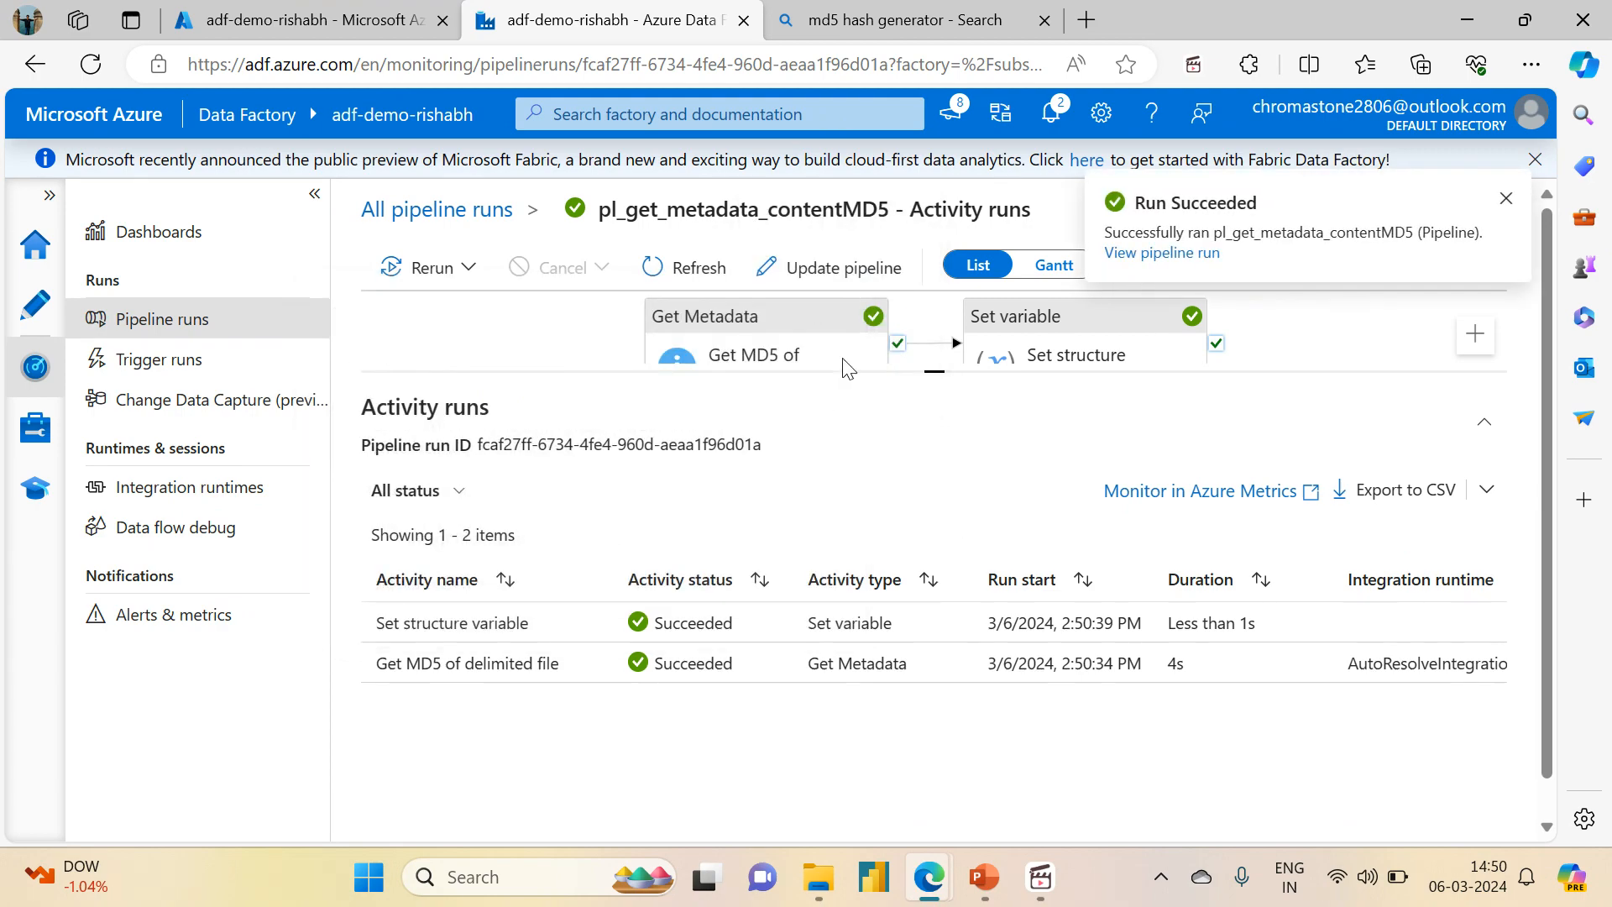
{"action": "left_click", "coordinate": [587, 625]}
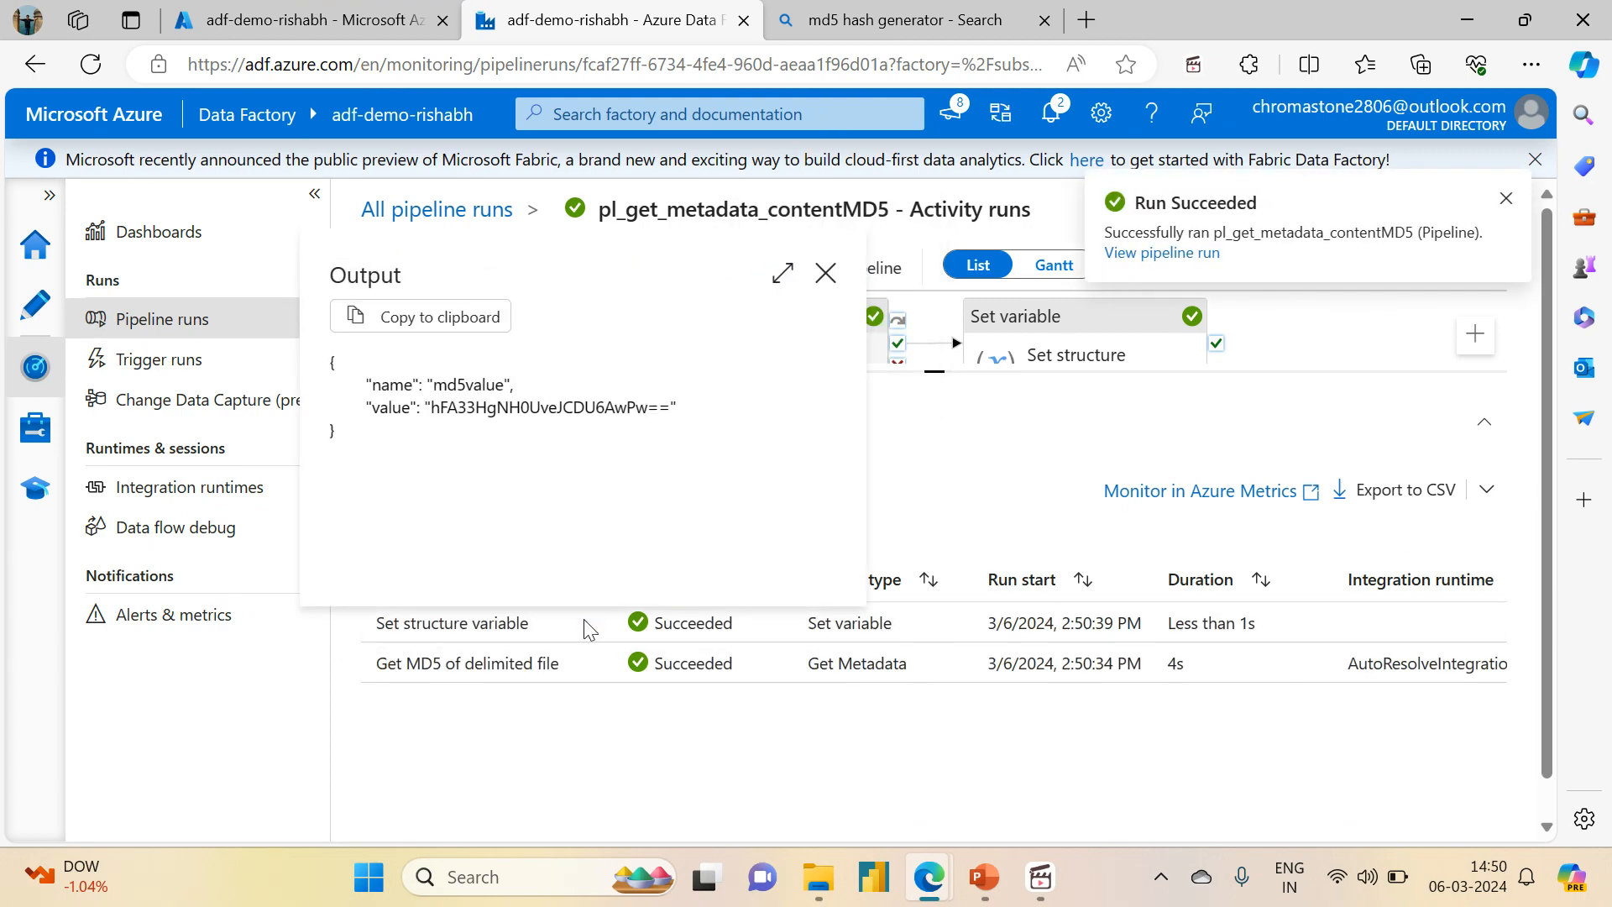
{"action": "left_click_drag", "start_coordinate": [436, 407], "coordinate": [680, 412]}
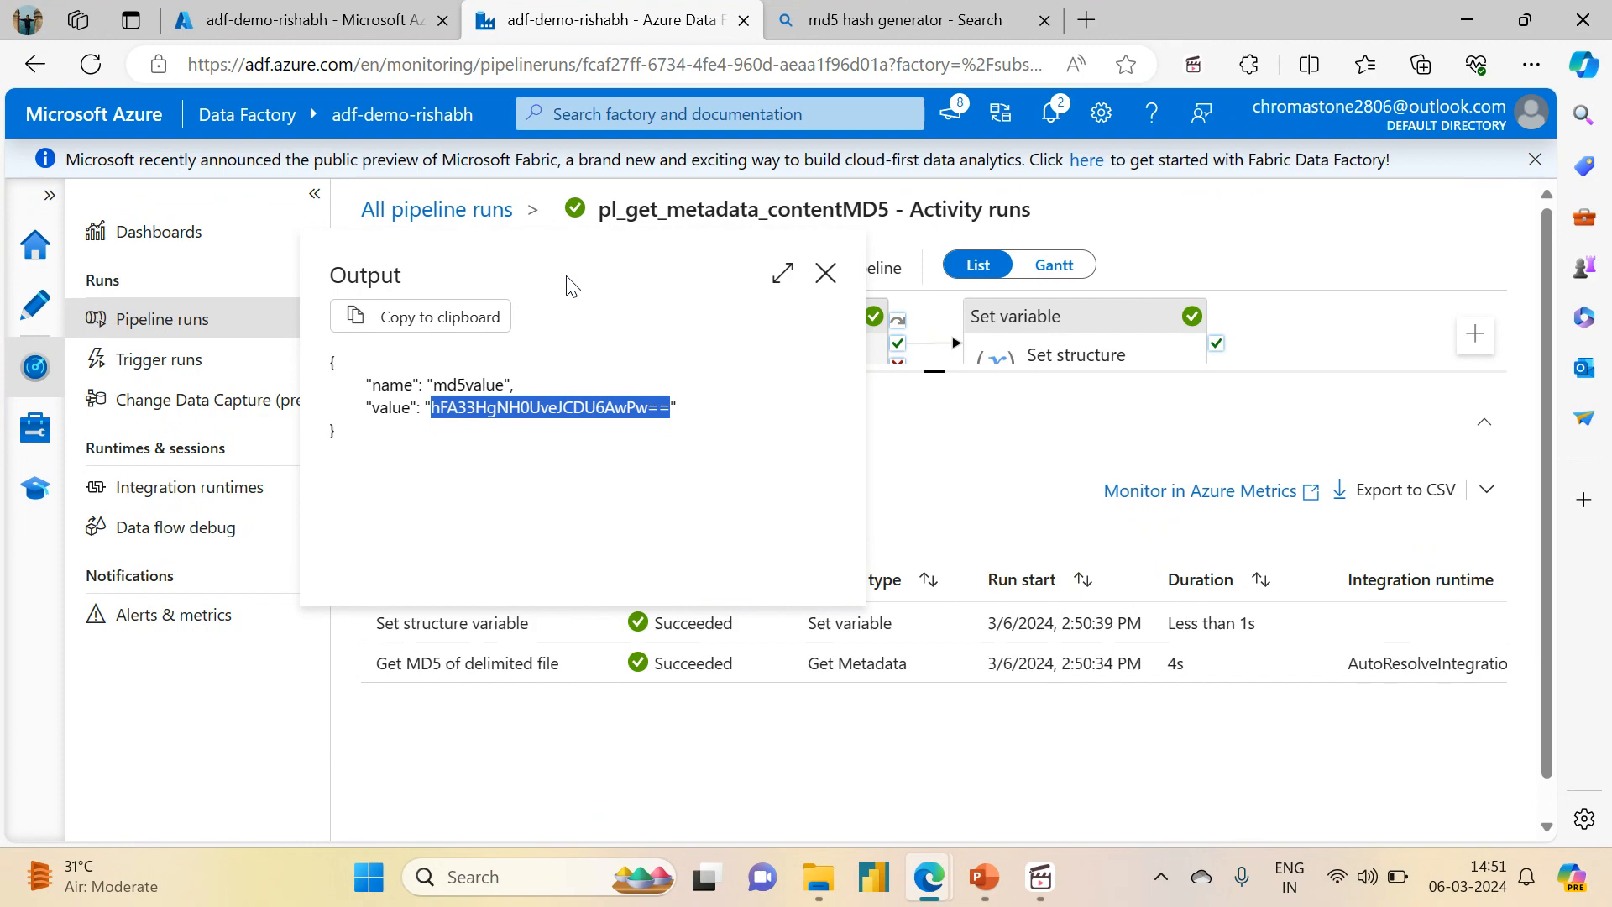
{"action": "left_click", "coordinate": [825, 274]}
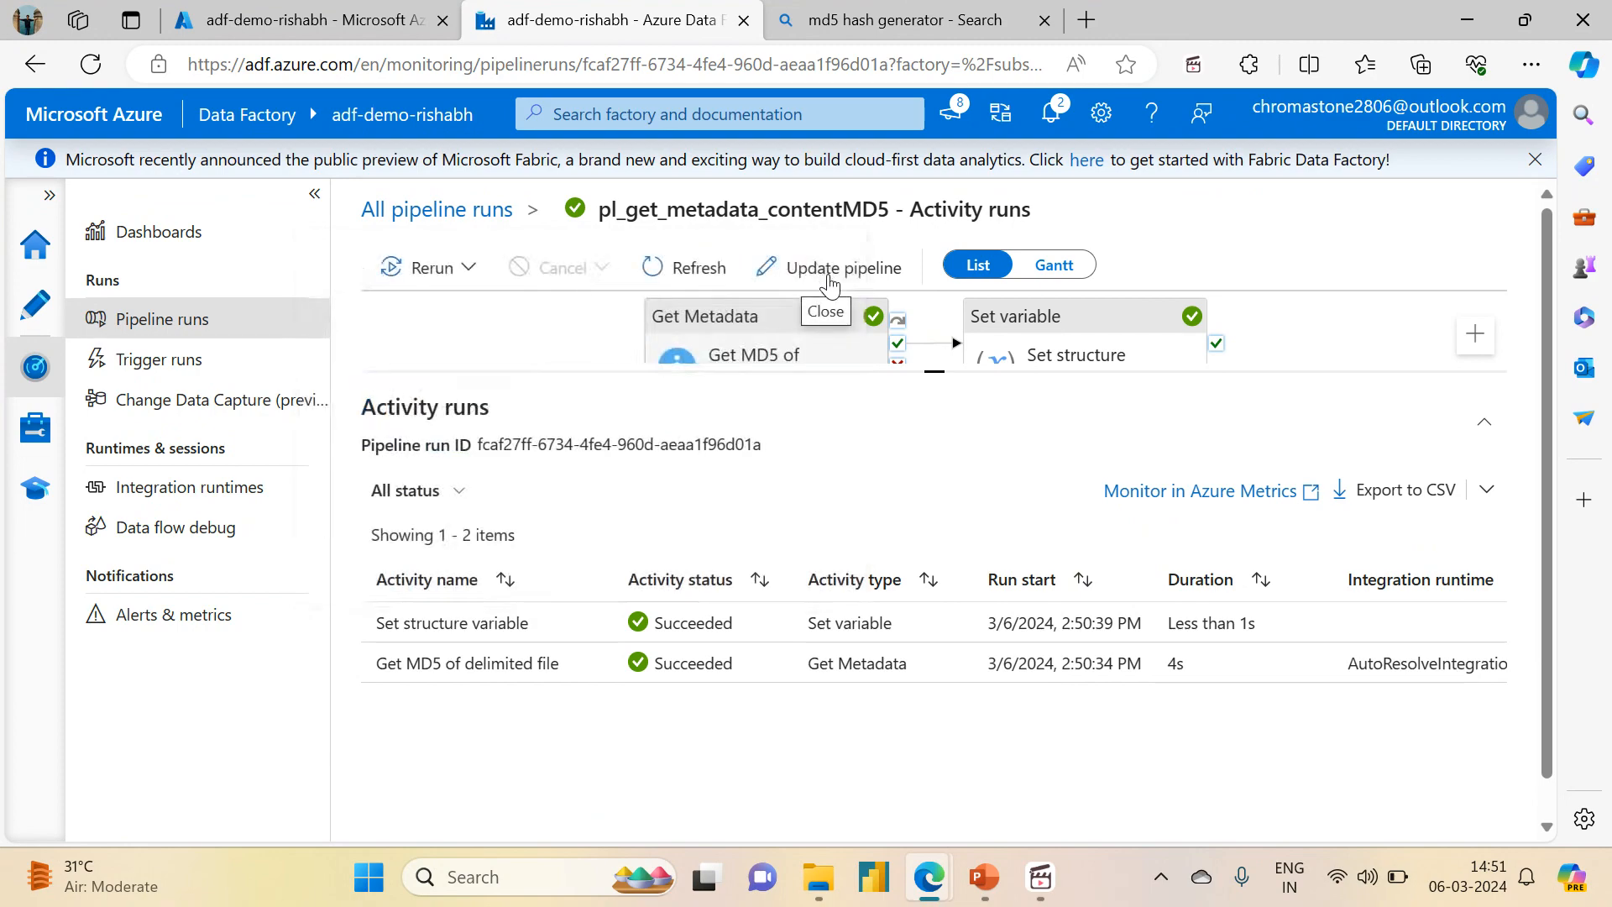
{"action": "left_click_drag", "start_coordinate": [935, 372], "coordinate": [934, 575]}
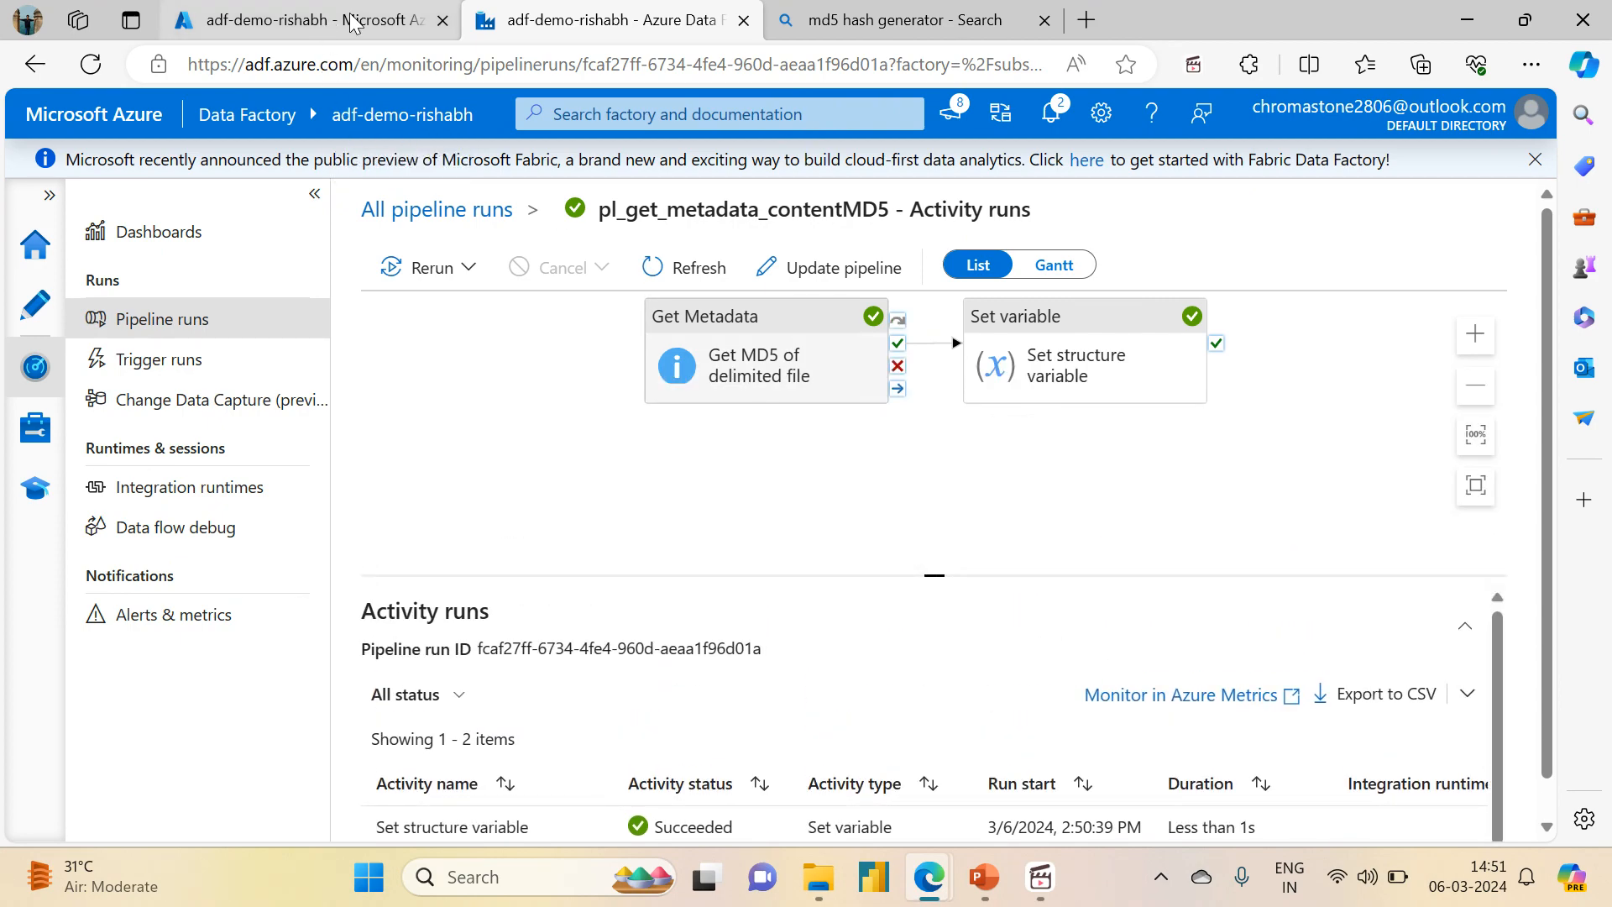
{"action": "left_click", "coordinate": [865, 20]}
{"action": "left_click", "coordinate": [345, 31]}
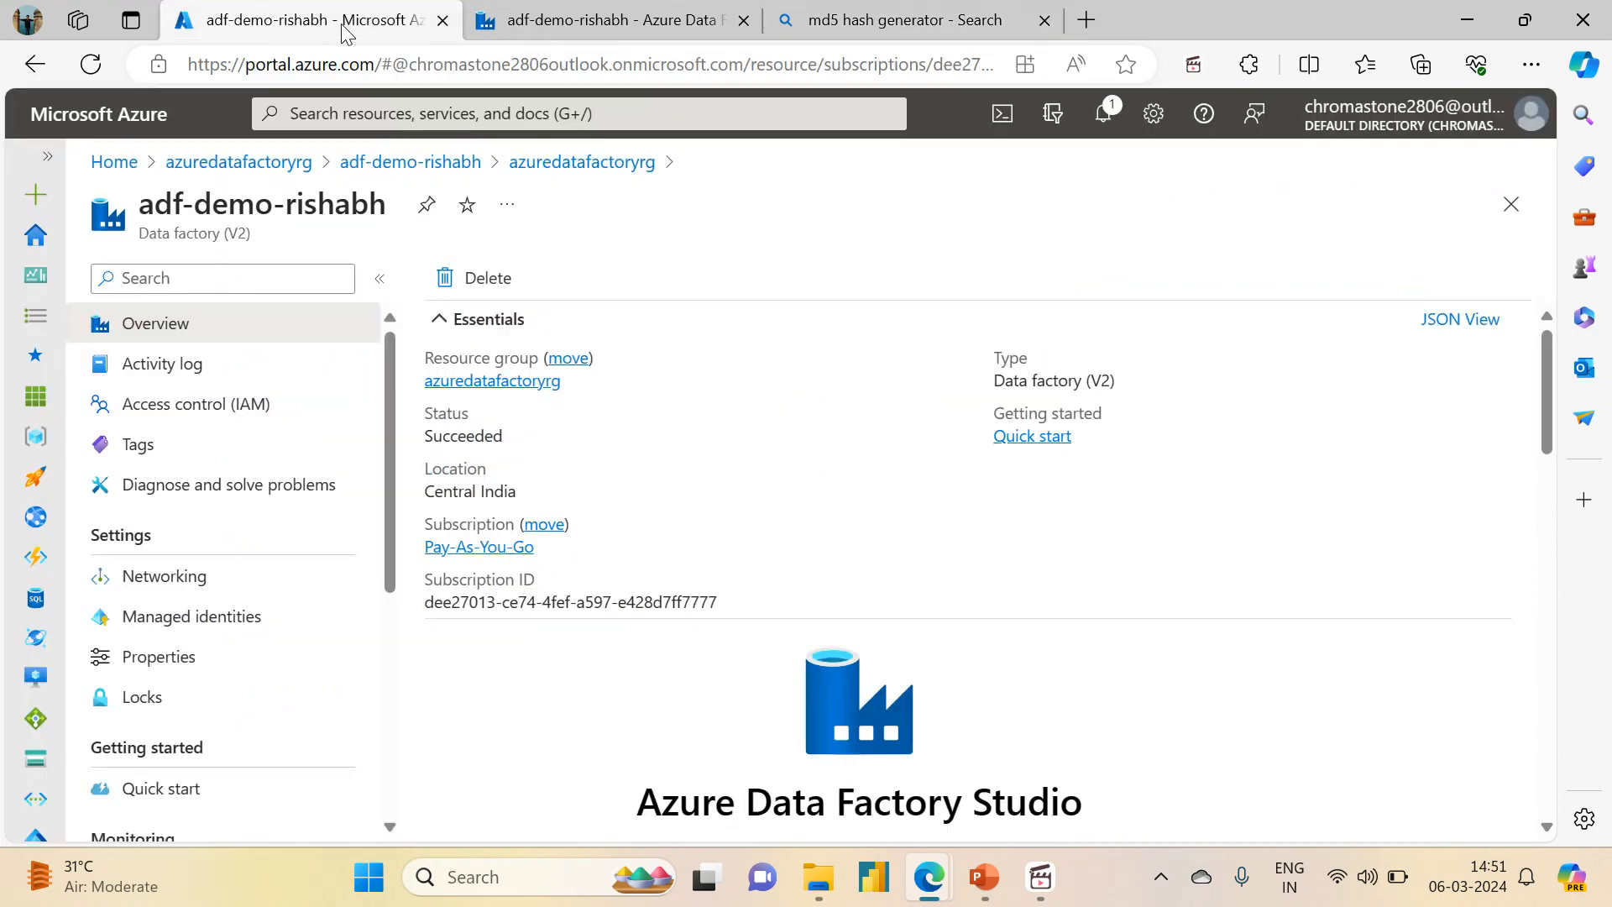
{"action": "left_click", "coordinate": [553, 29]}
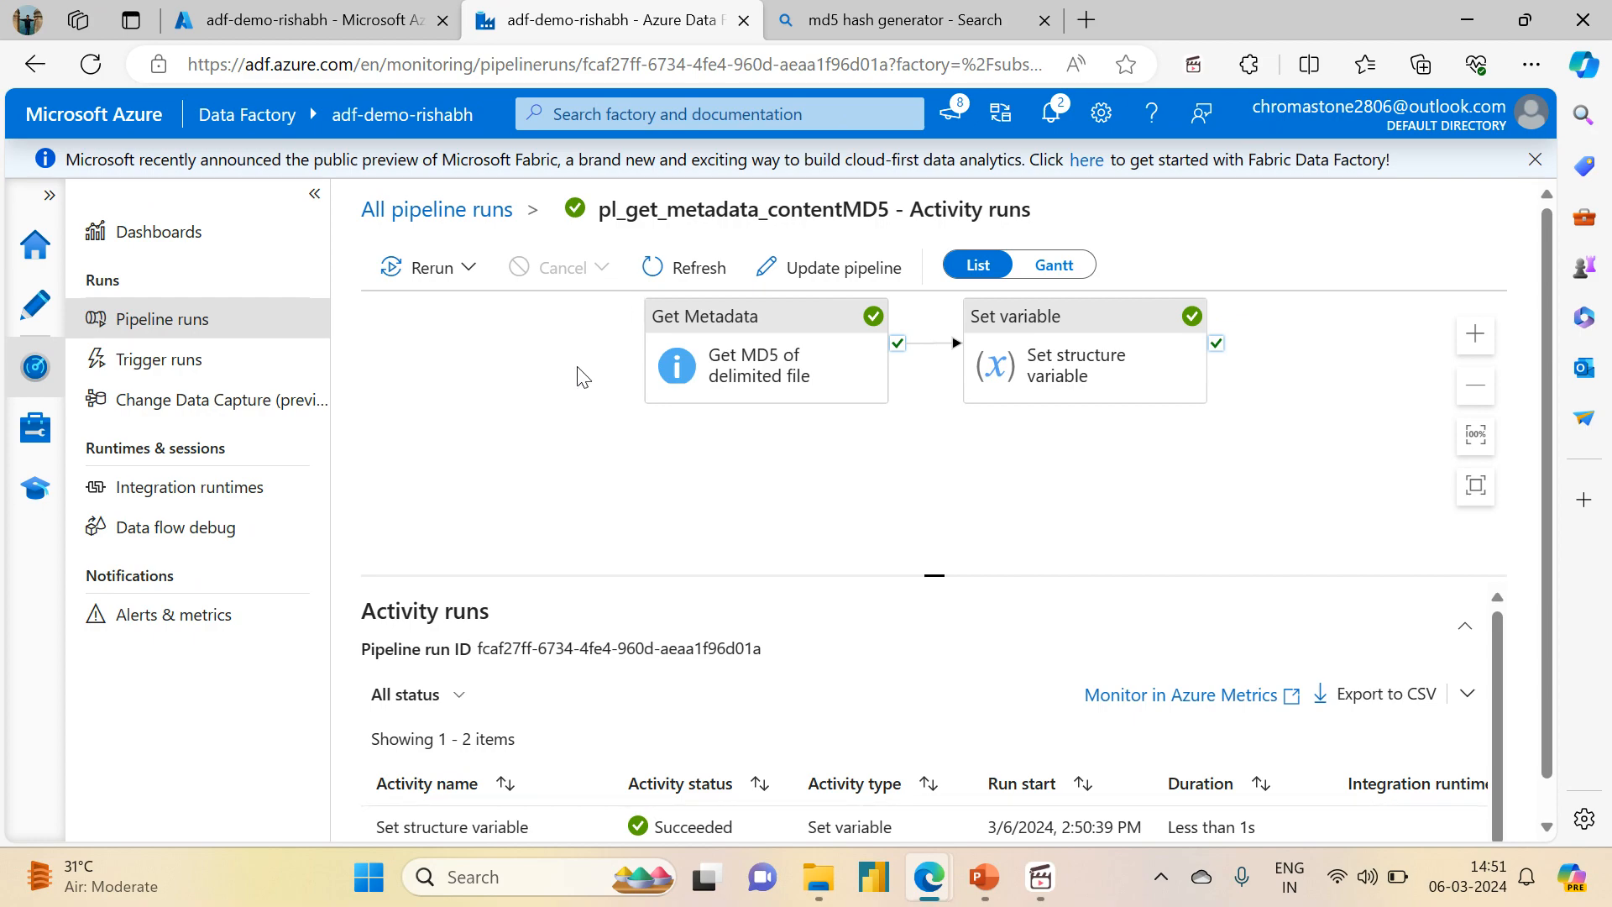
{"action": "mouse_move", "coordinate": [989, 883]}
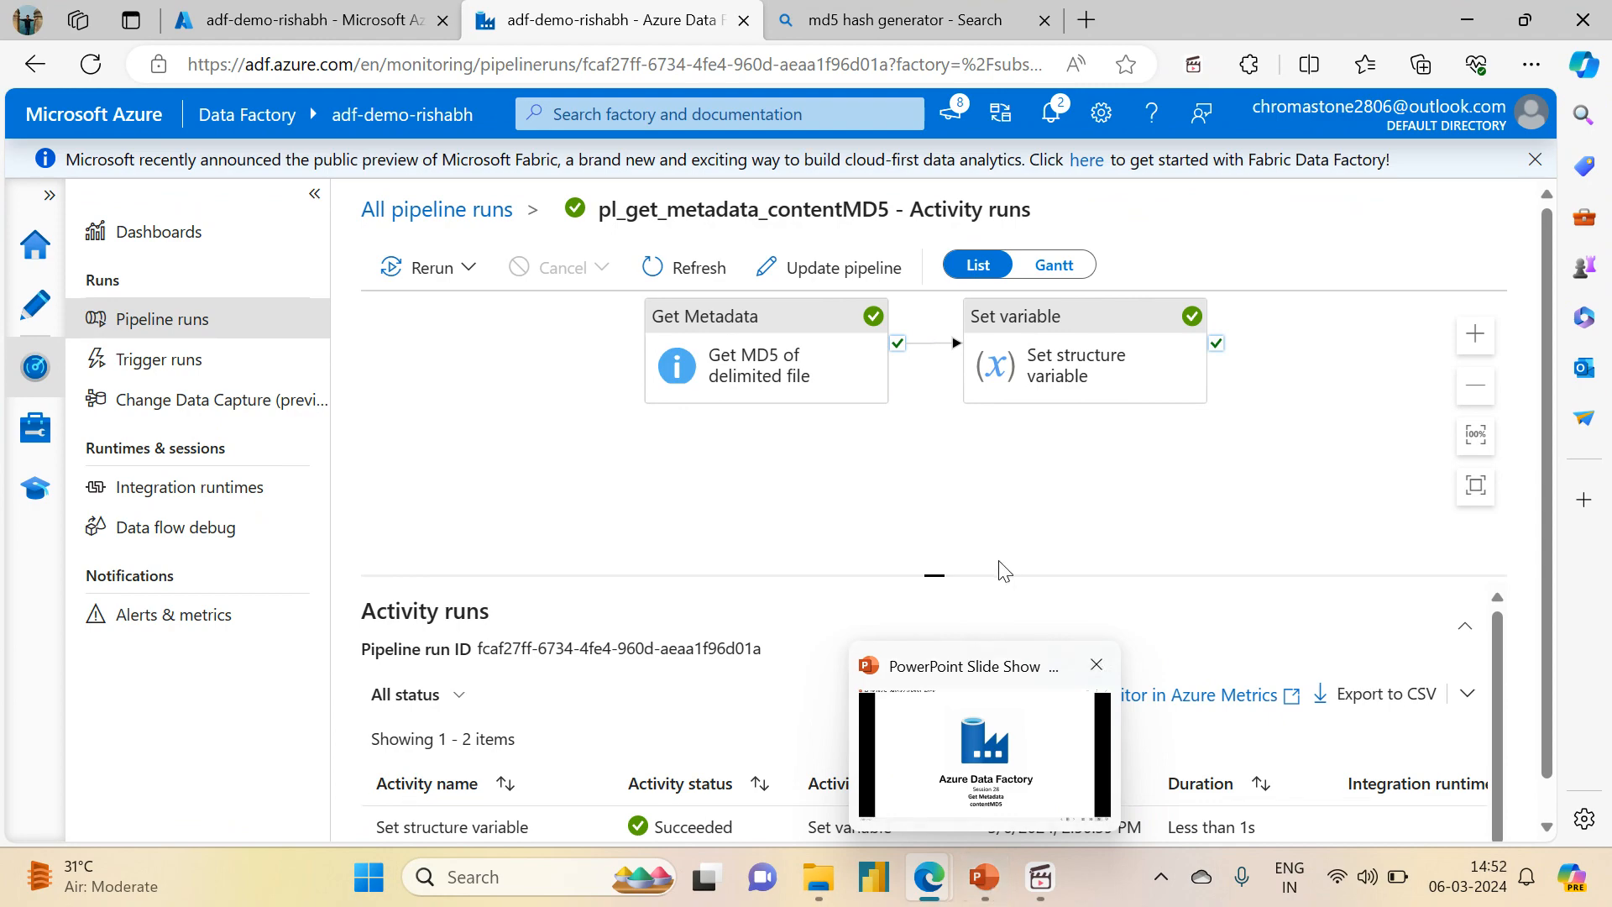
{"action": "left_click", "coordinate": [984, 877]}
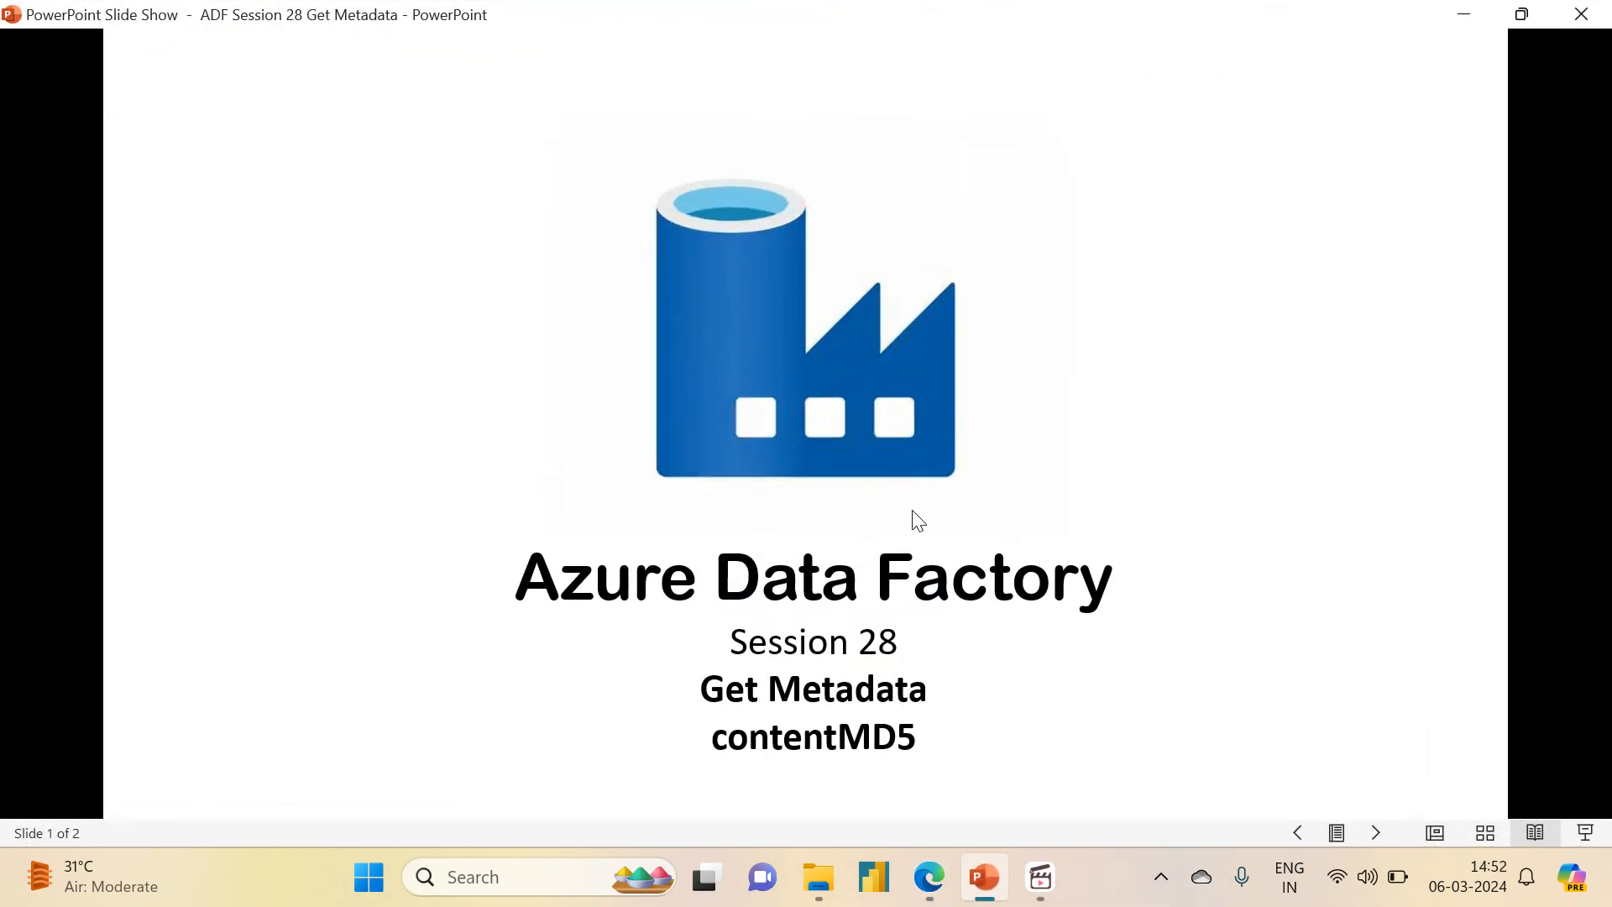
{"action": "left_click", "coordinate": [913, 519]}
{"action": "left_click", "coordinate": [1043, 879]}
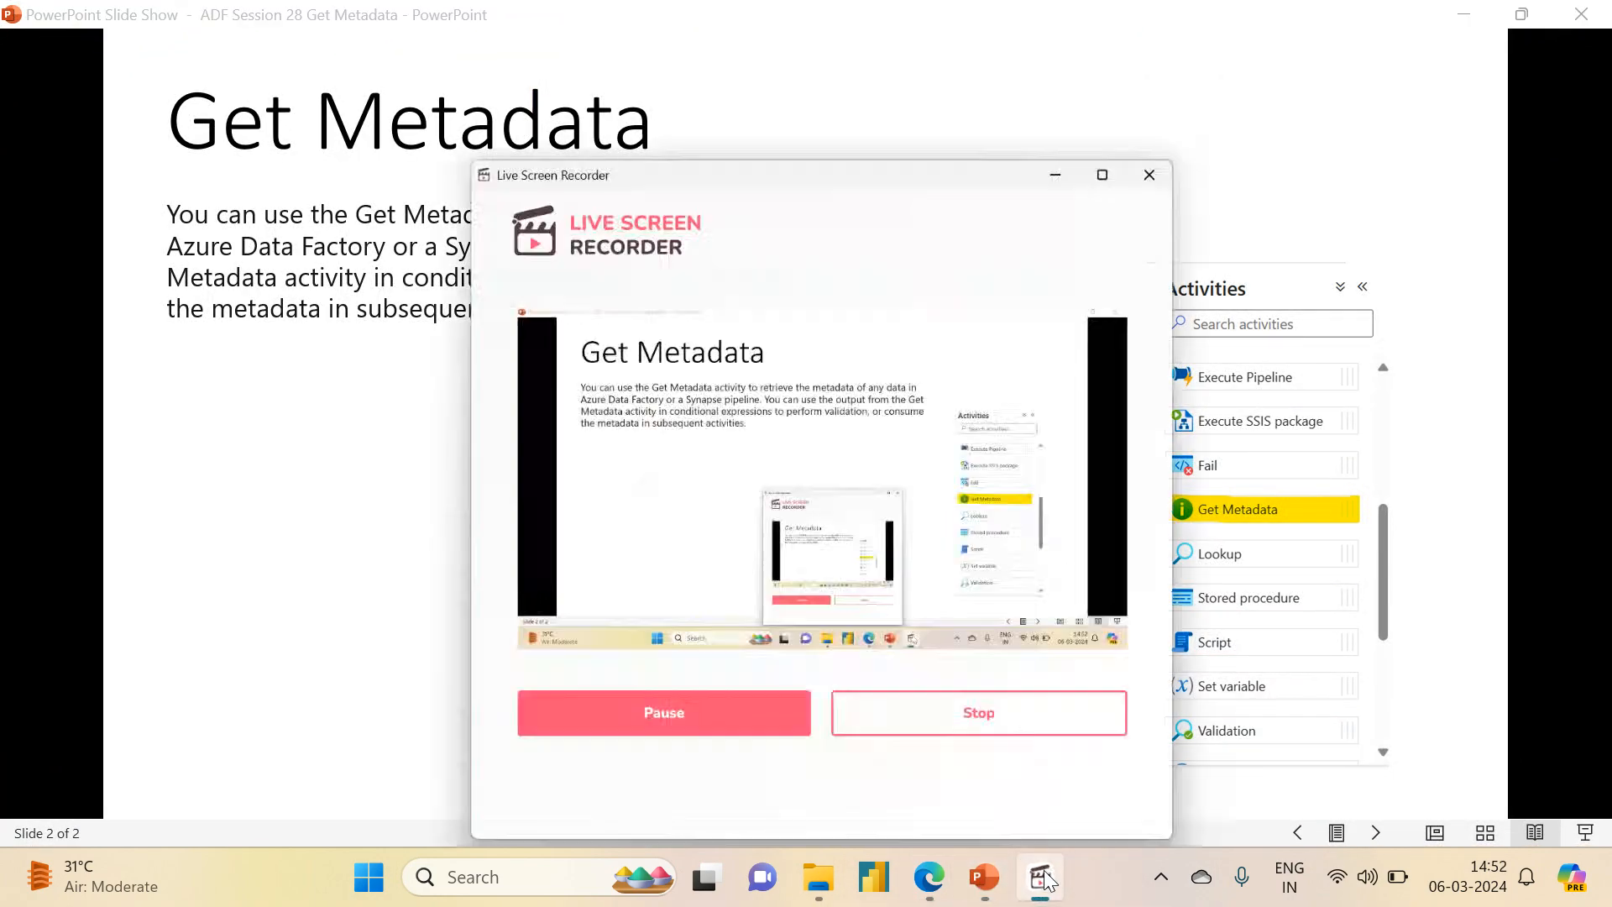